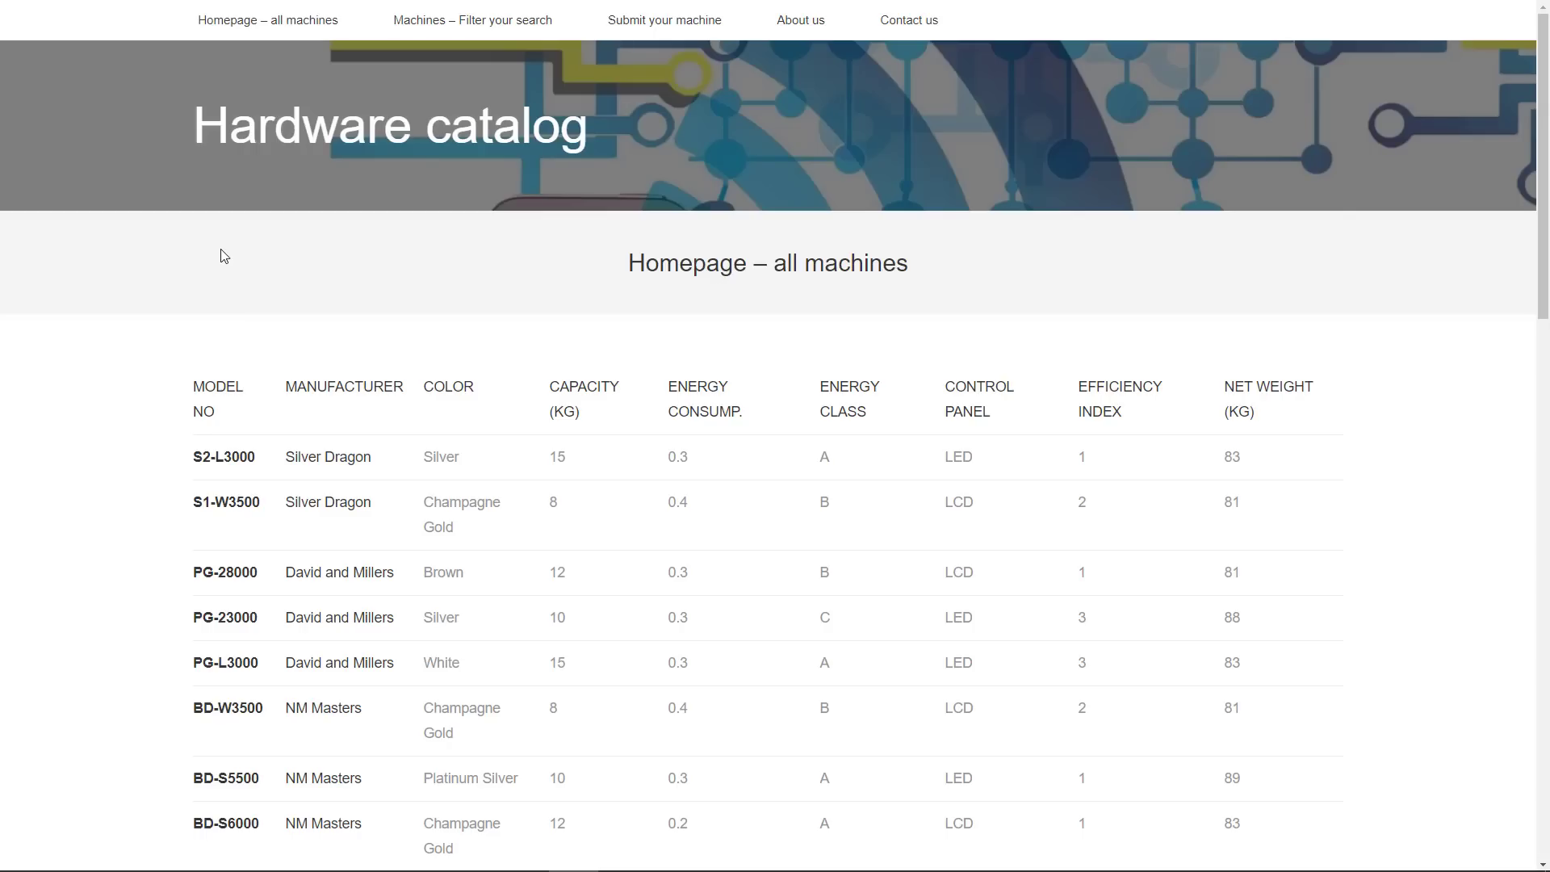
# View Silver Dragon's manufacturer page, then filter machines by colour Brown to list only PG-28000
pyautogui.click(322, 458)
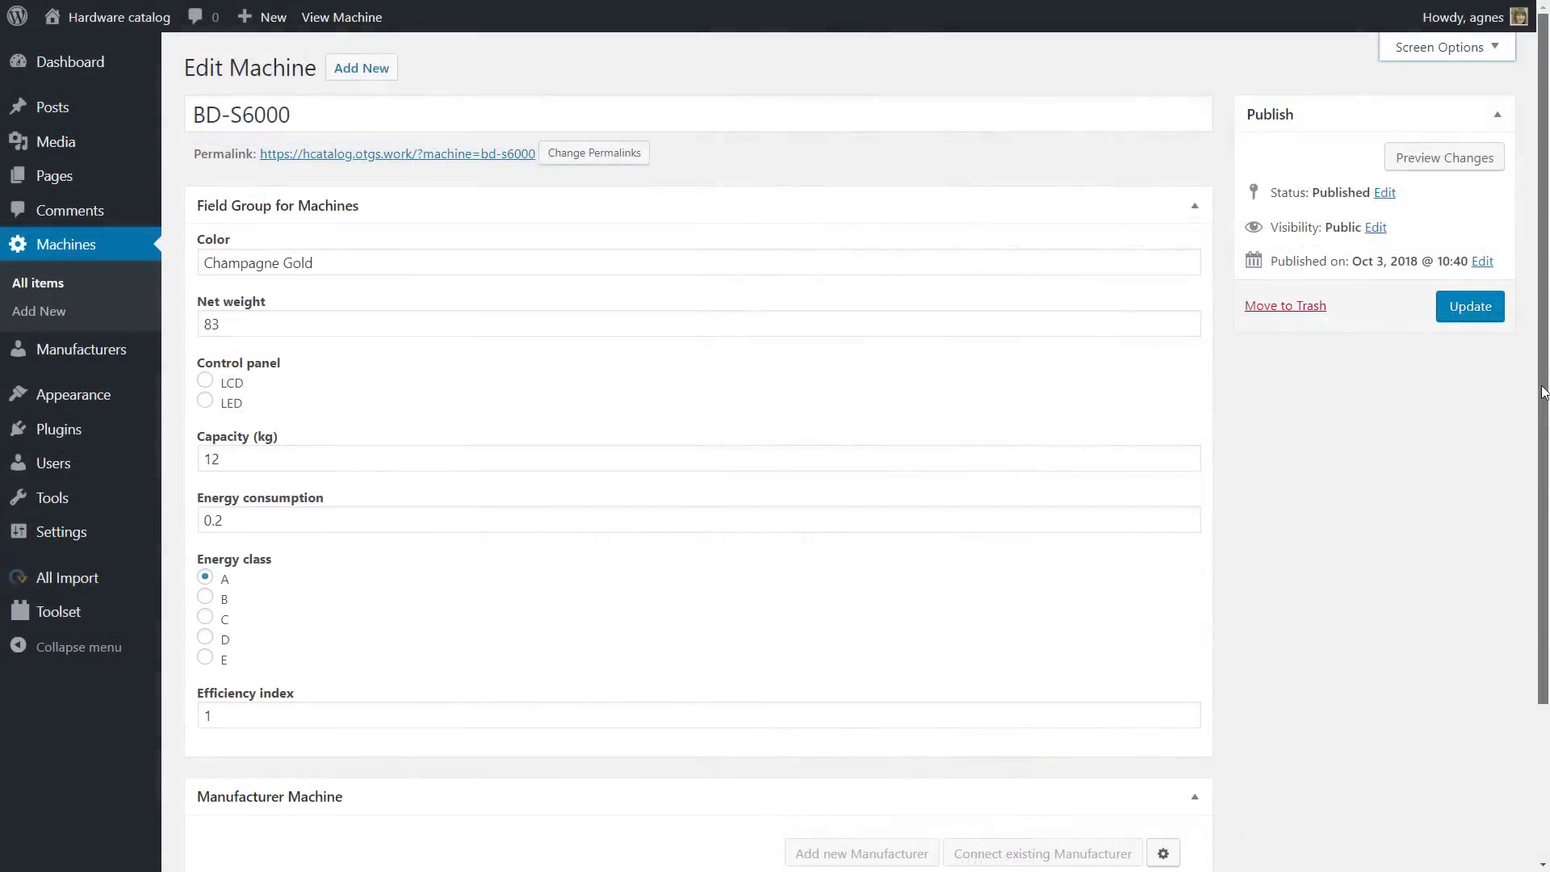
pyautogui.scroll(-3, 1534, 412)
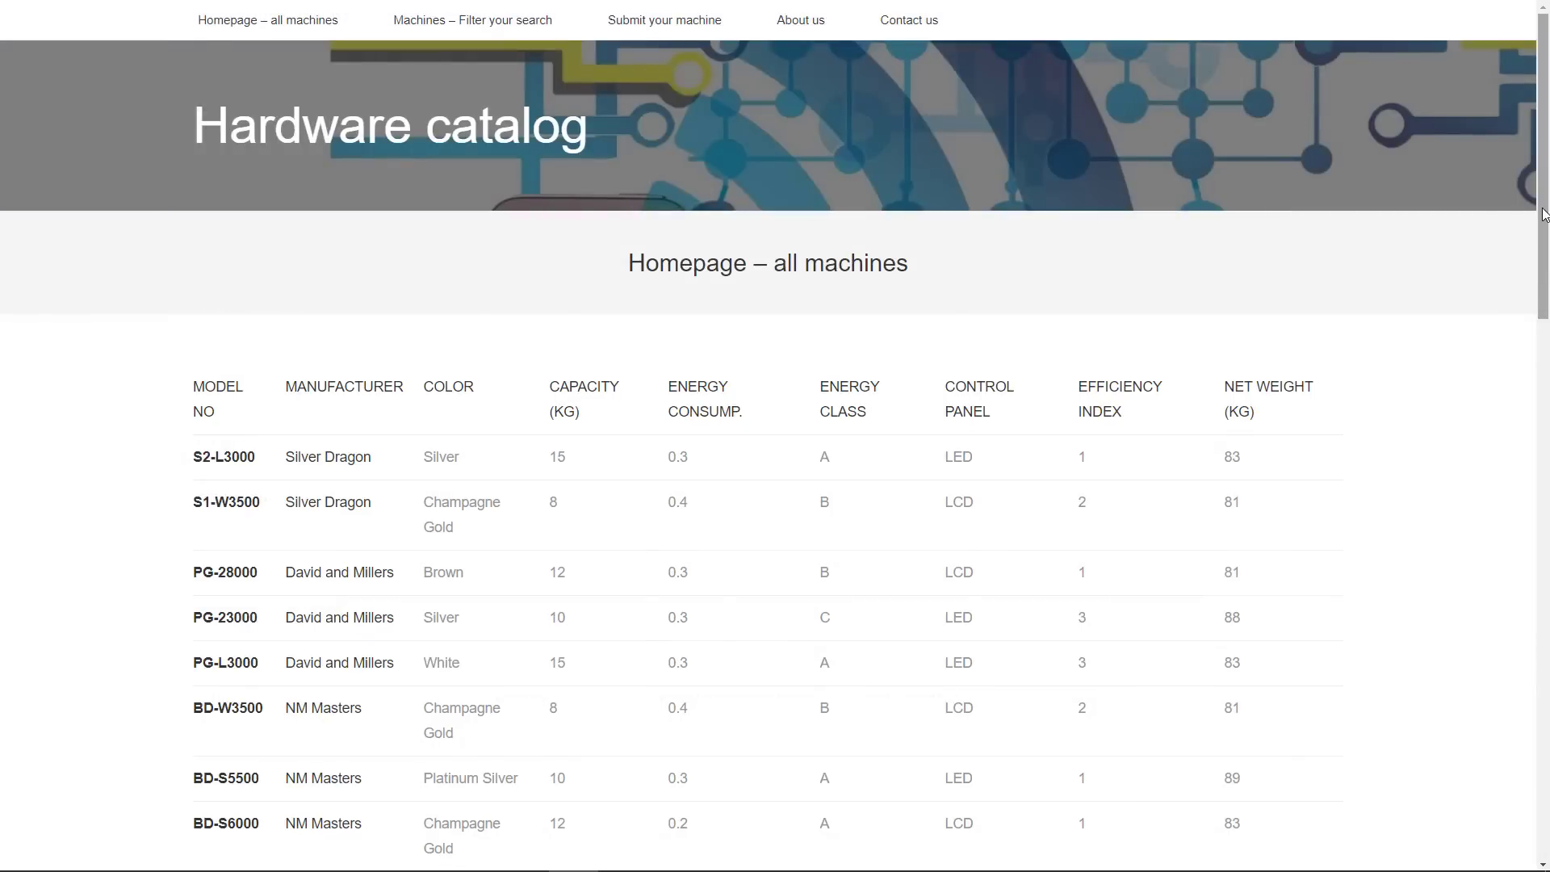
pyautogui.moveTo(1544, 214); pyautogui.dragTo(1548, 533)
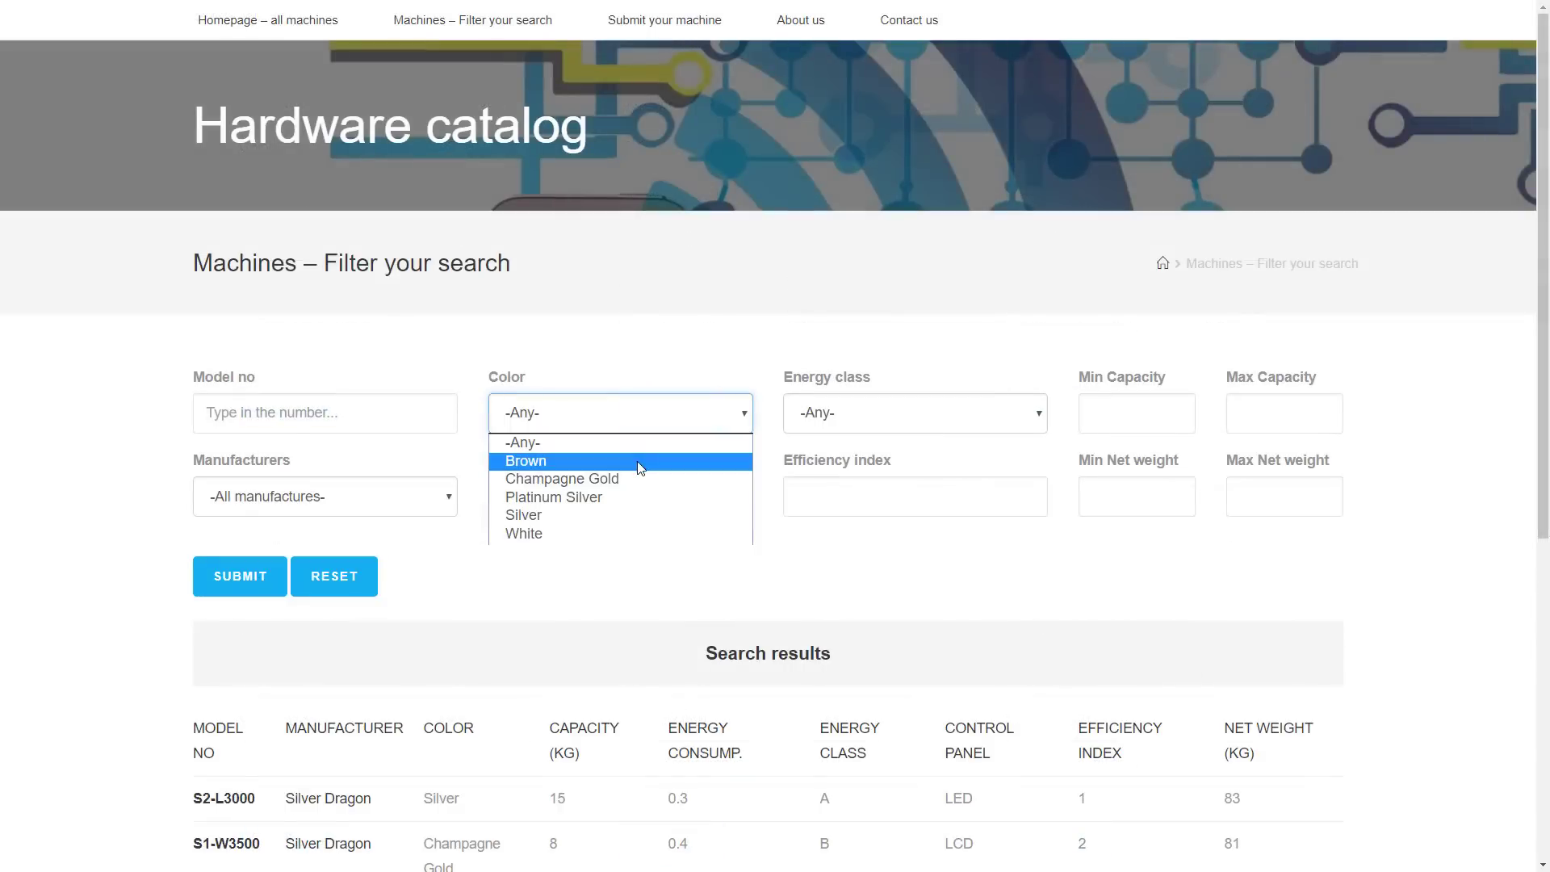
pyautogui.click(640, 455)
pyautogui.click(665, 356)
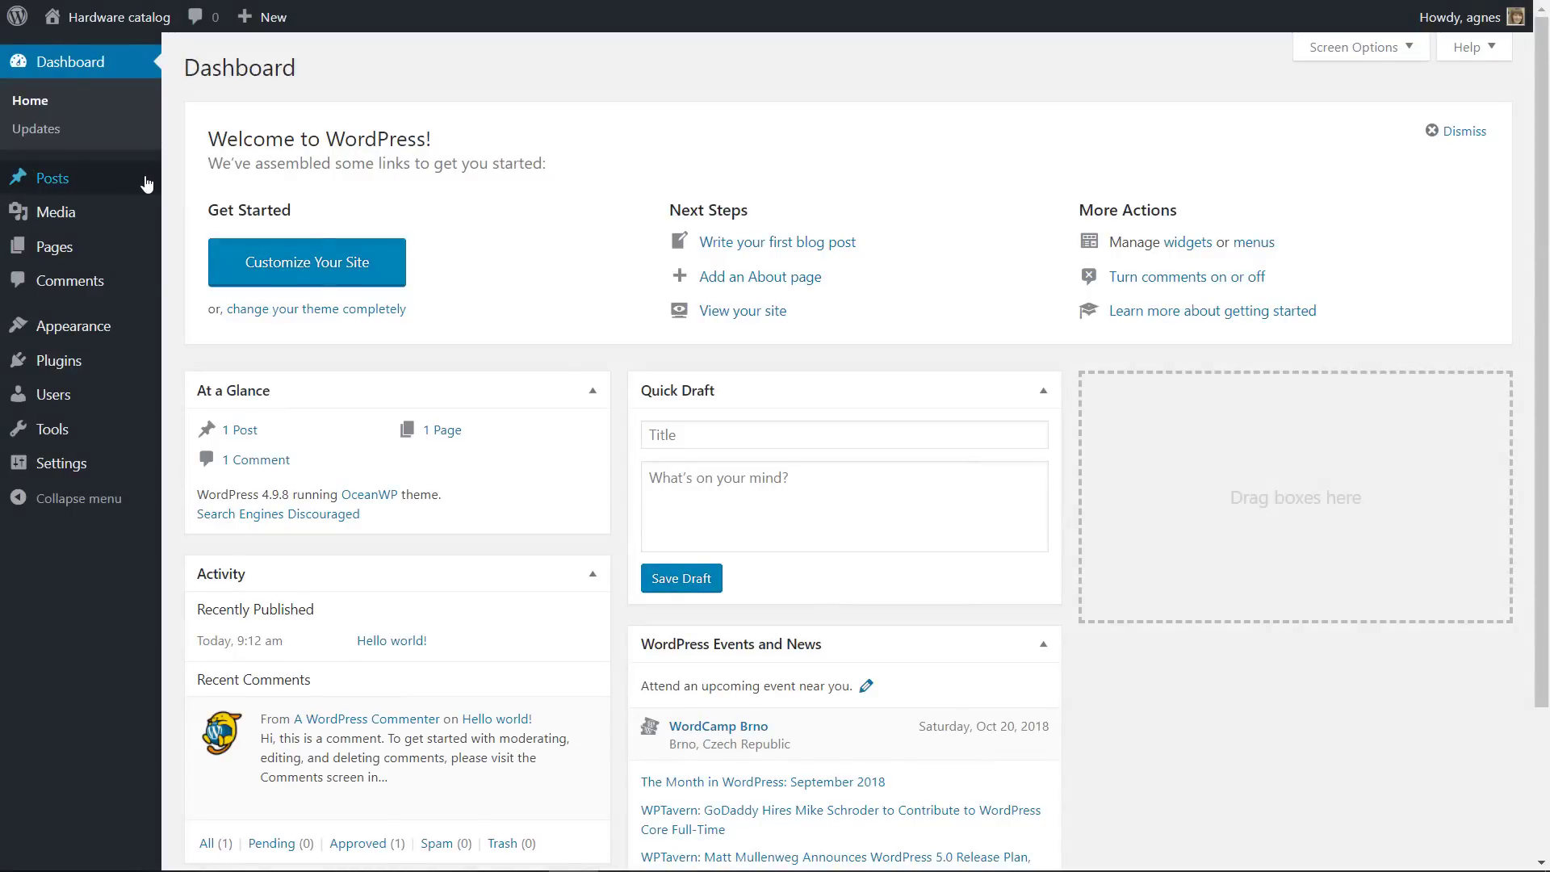
# Go to Plugins > Installed Plugins to see the inactive Toolset Types and Toolset Views
pyautogui.moveTo(139, 184)
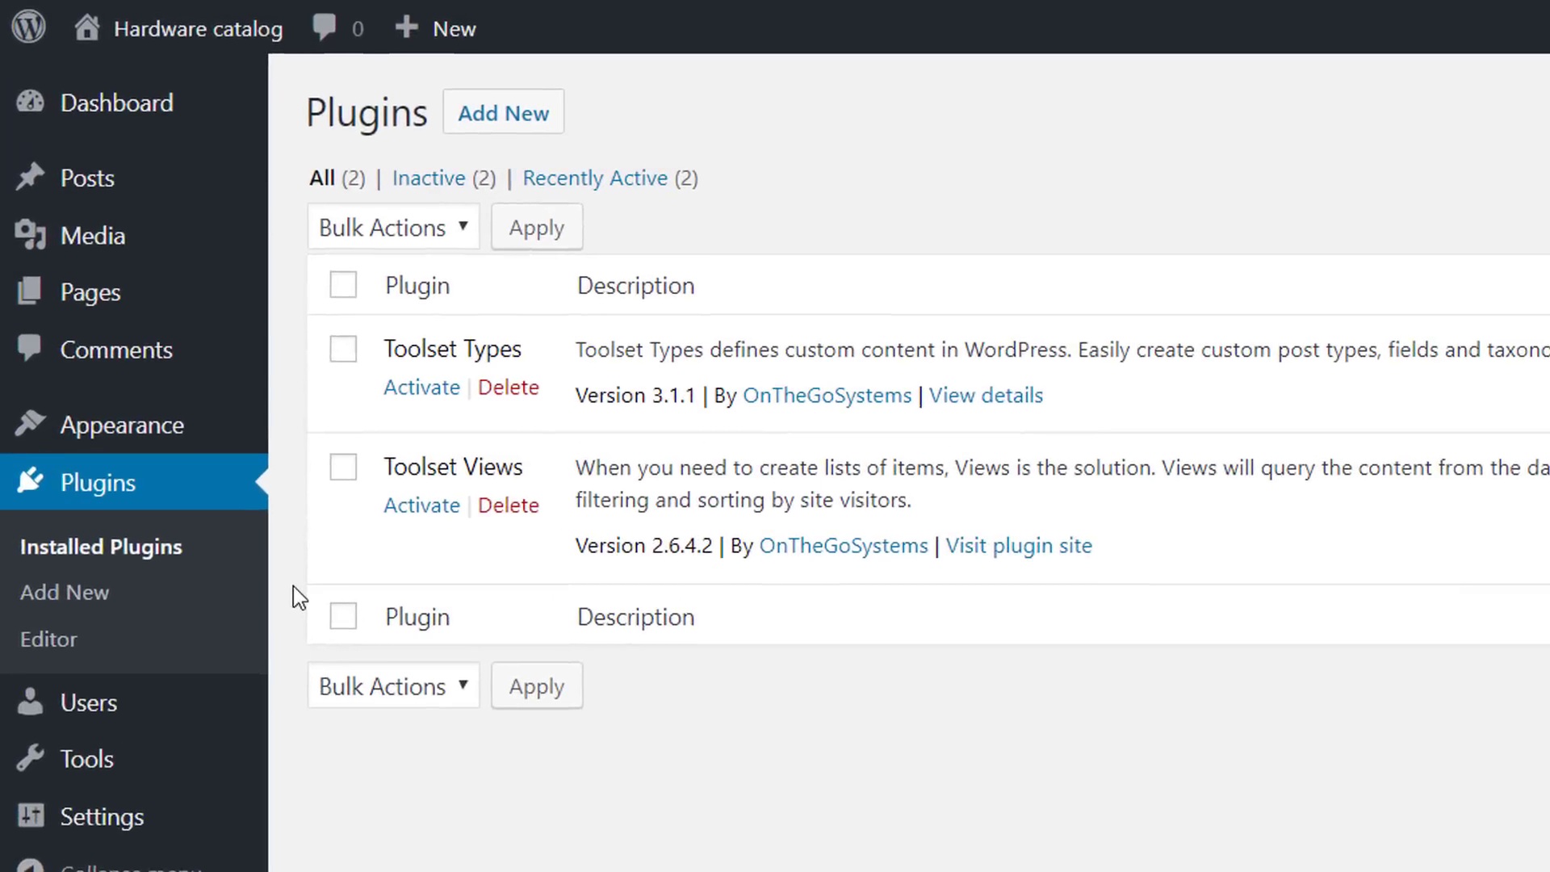
# Activate the Toolset Types plugin
pyautogui.click(418, 389)
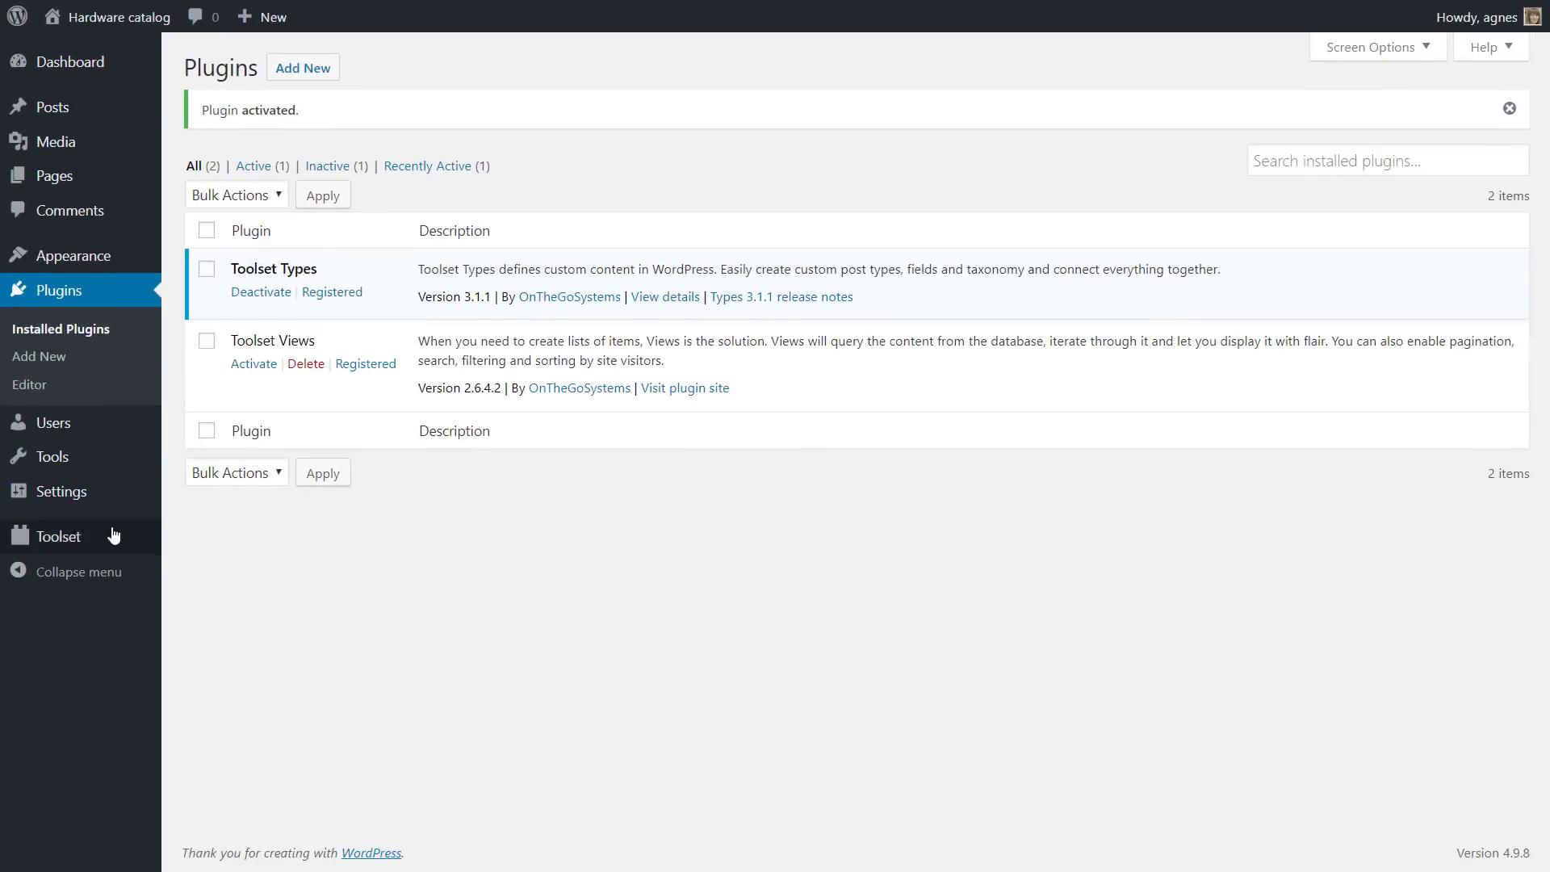
pyautogui.moveTo(108, 546)
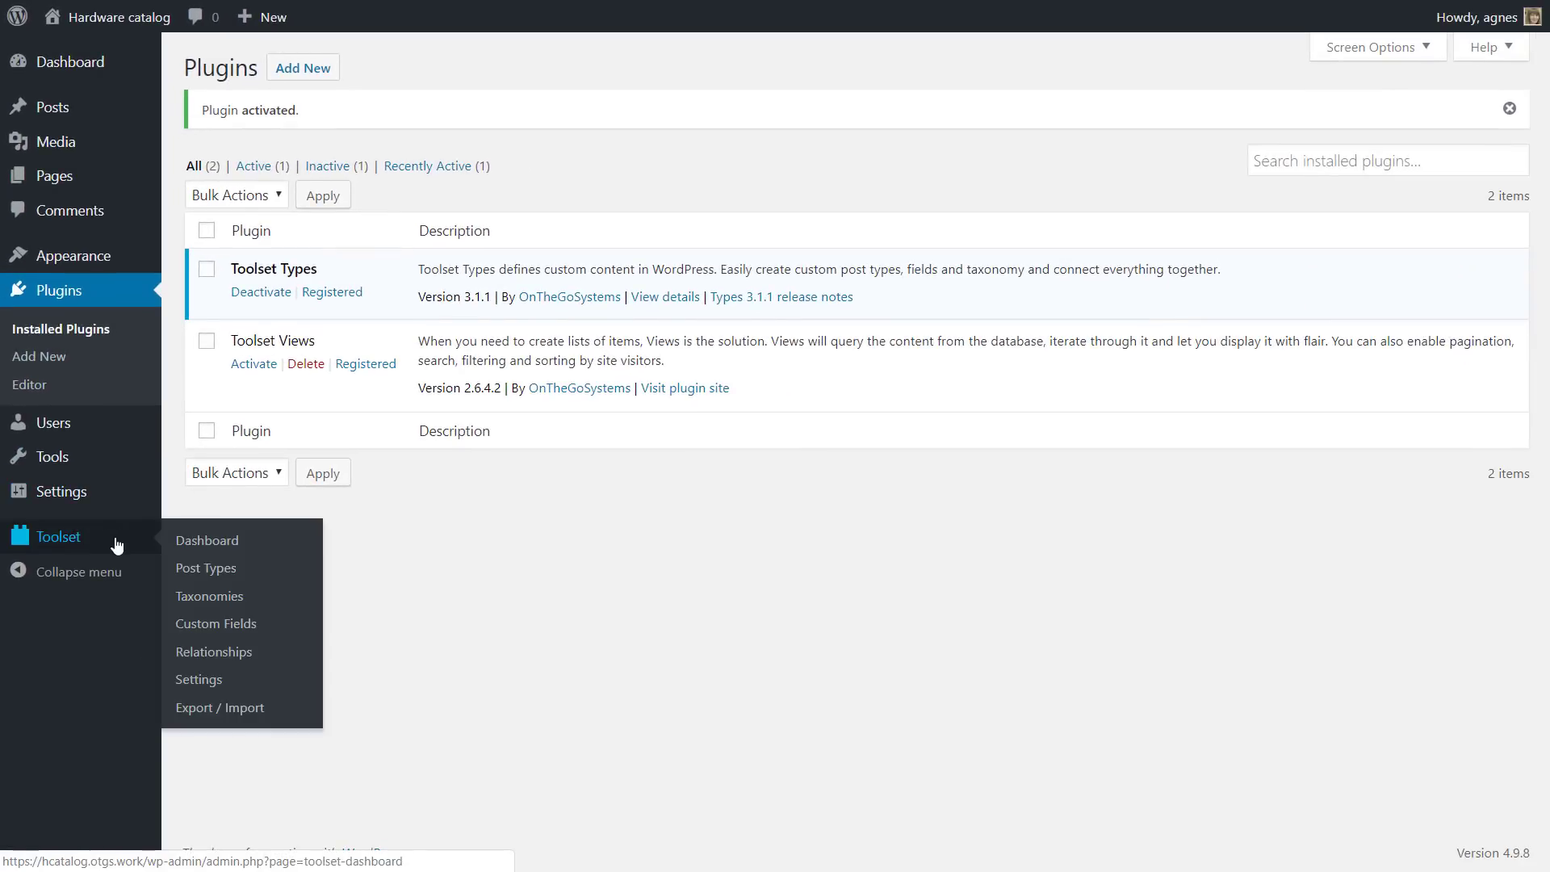
pyautogui.click(193, 575)
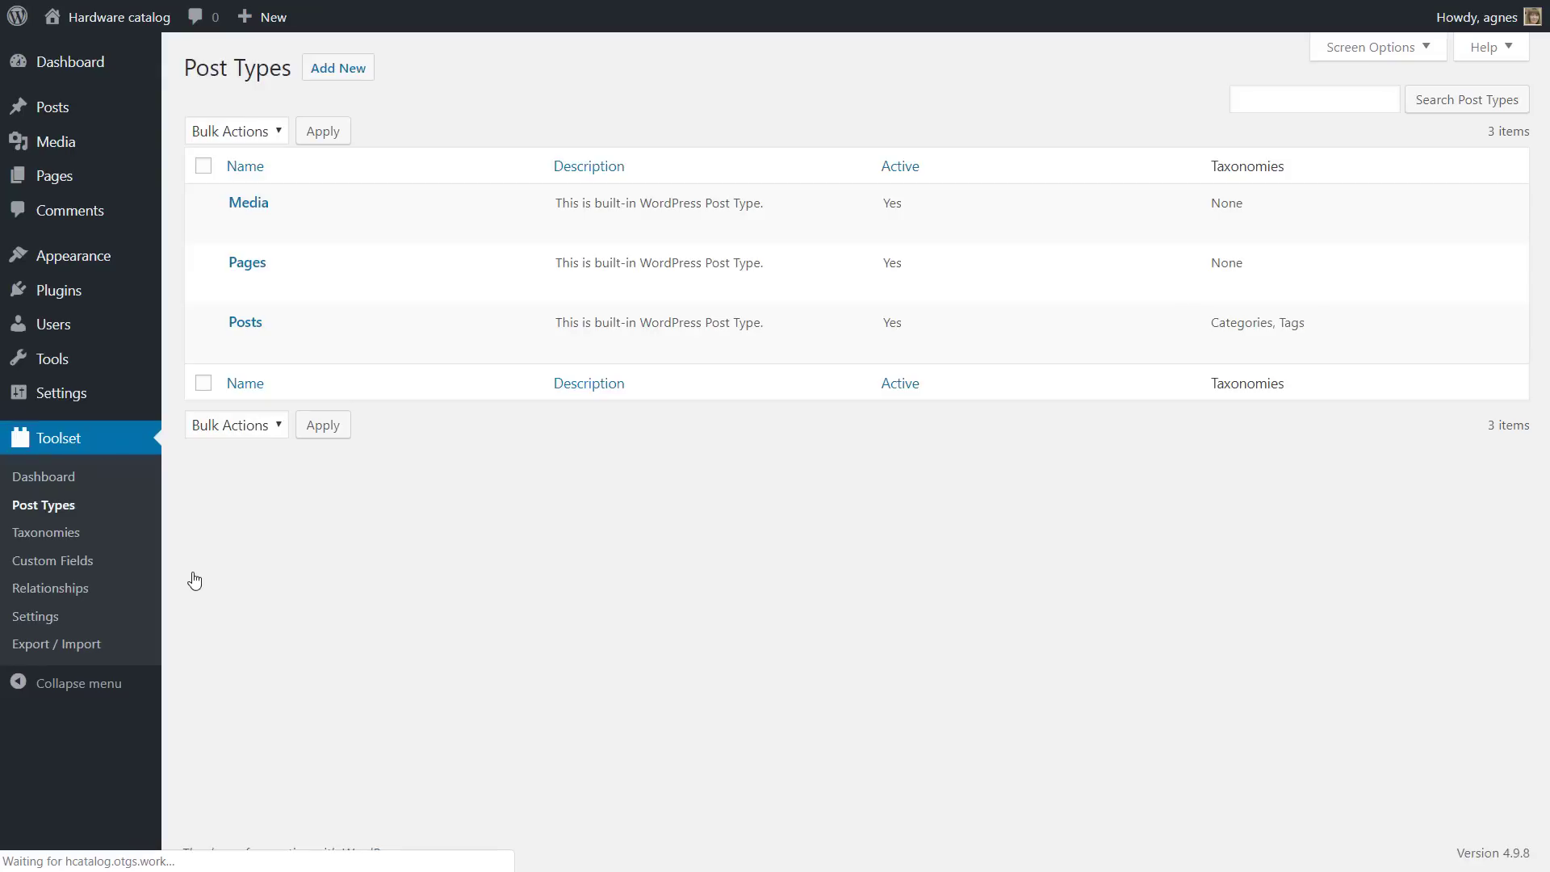
# Create the Machines post type with singular 'Machine', a gear icon and no content editor
pyautogui.click(347, 69)
pyautogui.click(456, 156)
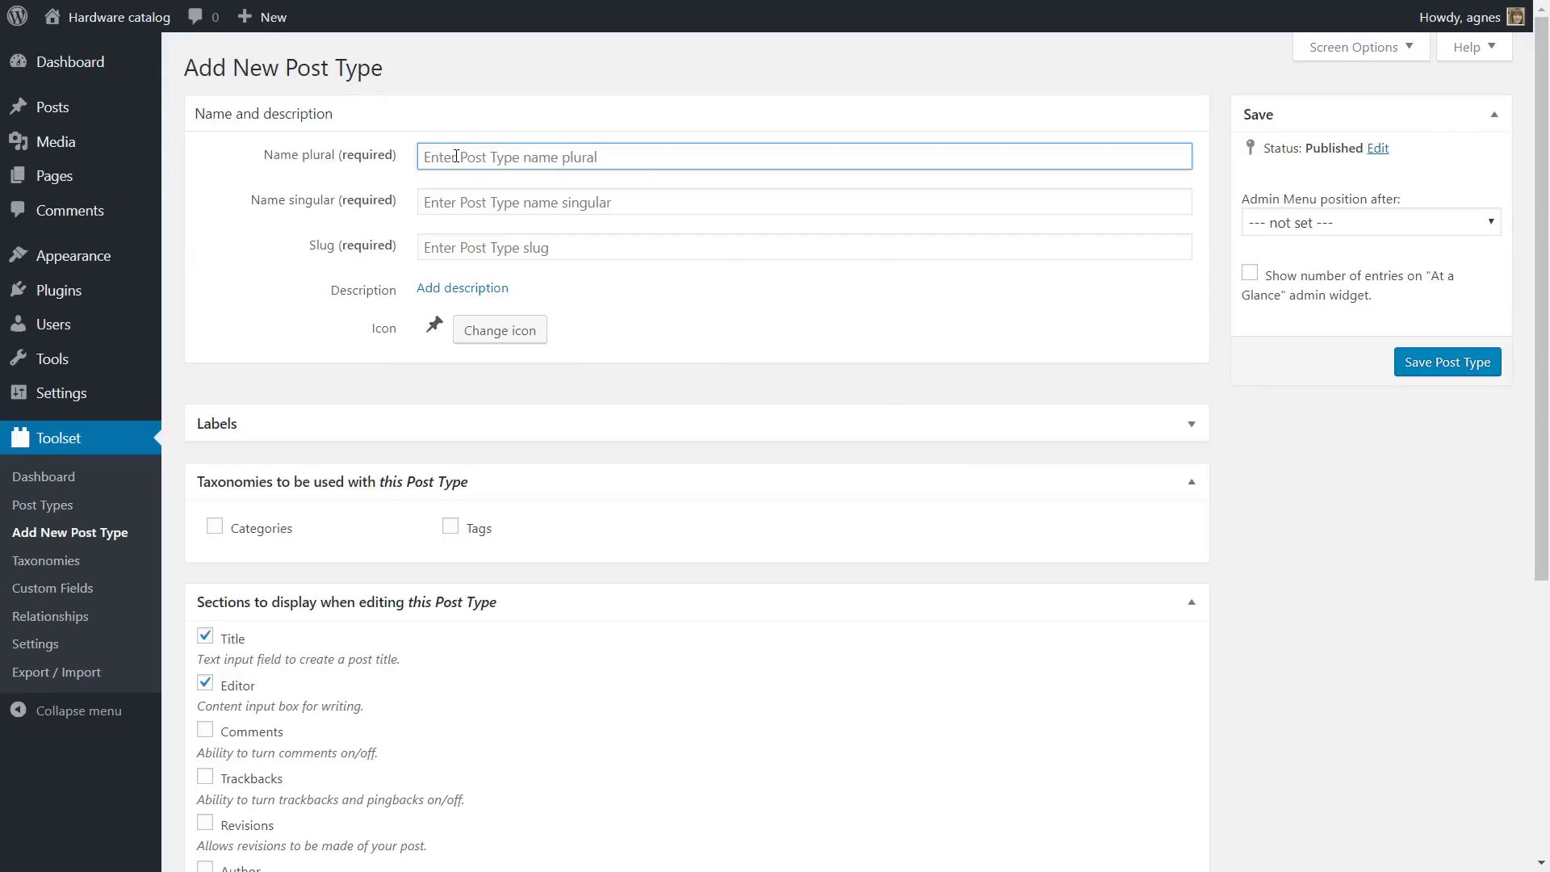
pyautogui.write('Machines')
pyautogui.click(477, 202)
pyautogui.write('Machine')
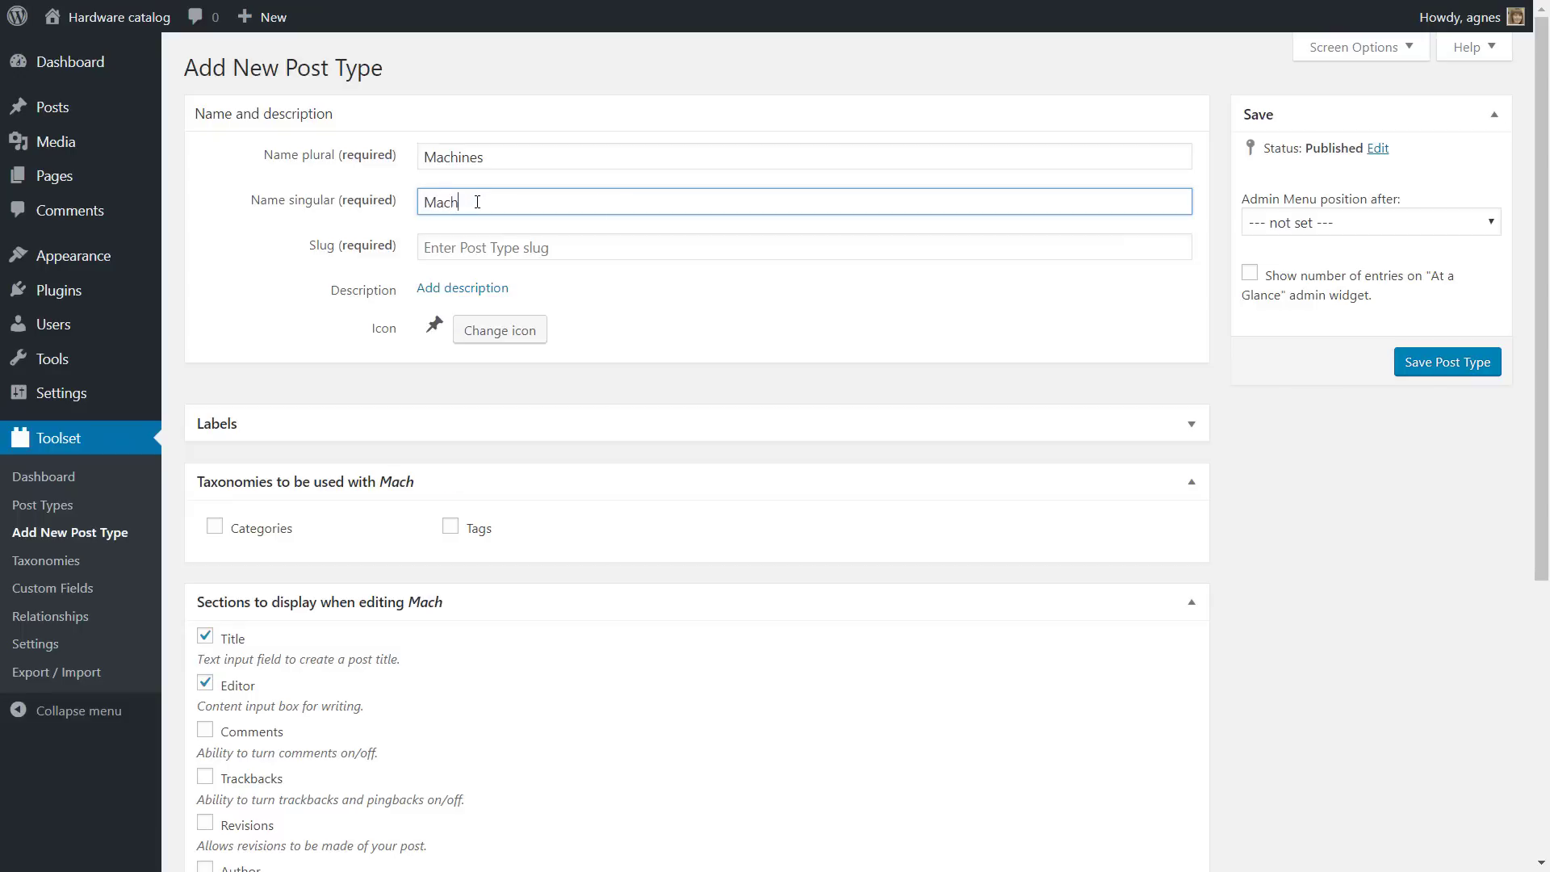
pyautogui.click(471, 243)
pyautogui.click(499, 330)
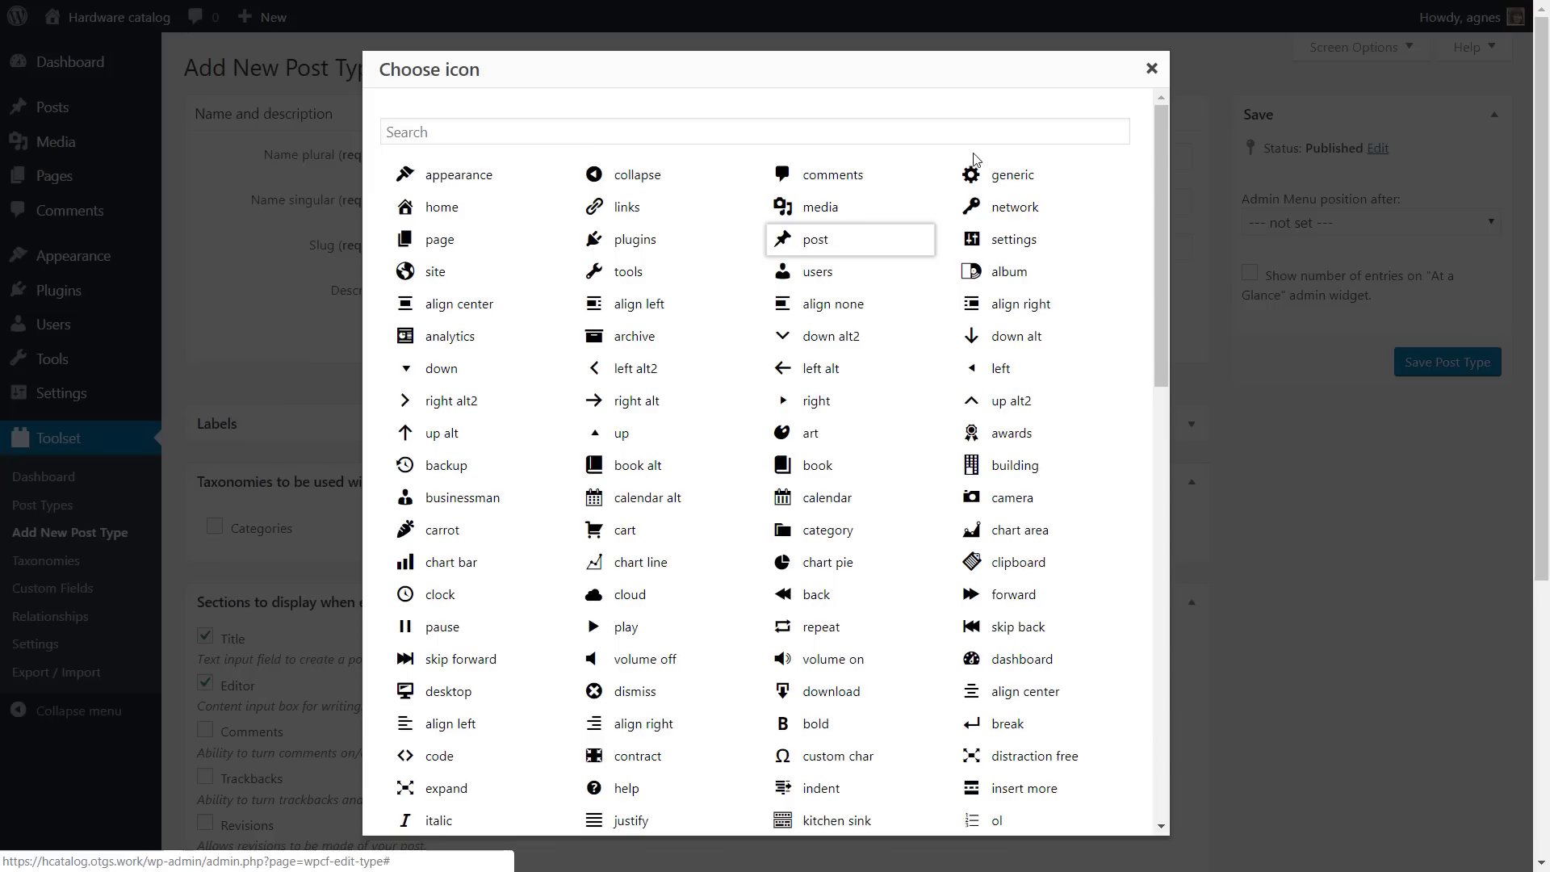
pyautogui.click(998, 179)
pyautogui.click(205, 685)
pyautogui.click(1426, 362)
# Create the Manufacturers post type with singular 'Manufacturer' and slug manufacturer
pyautogui.click(376, 77)
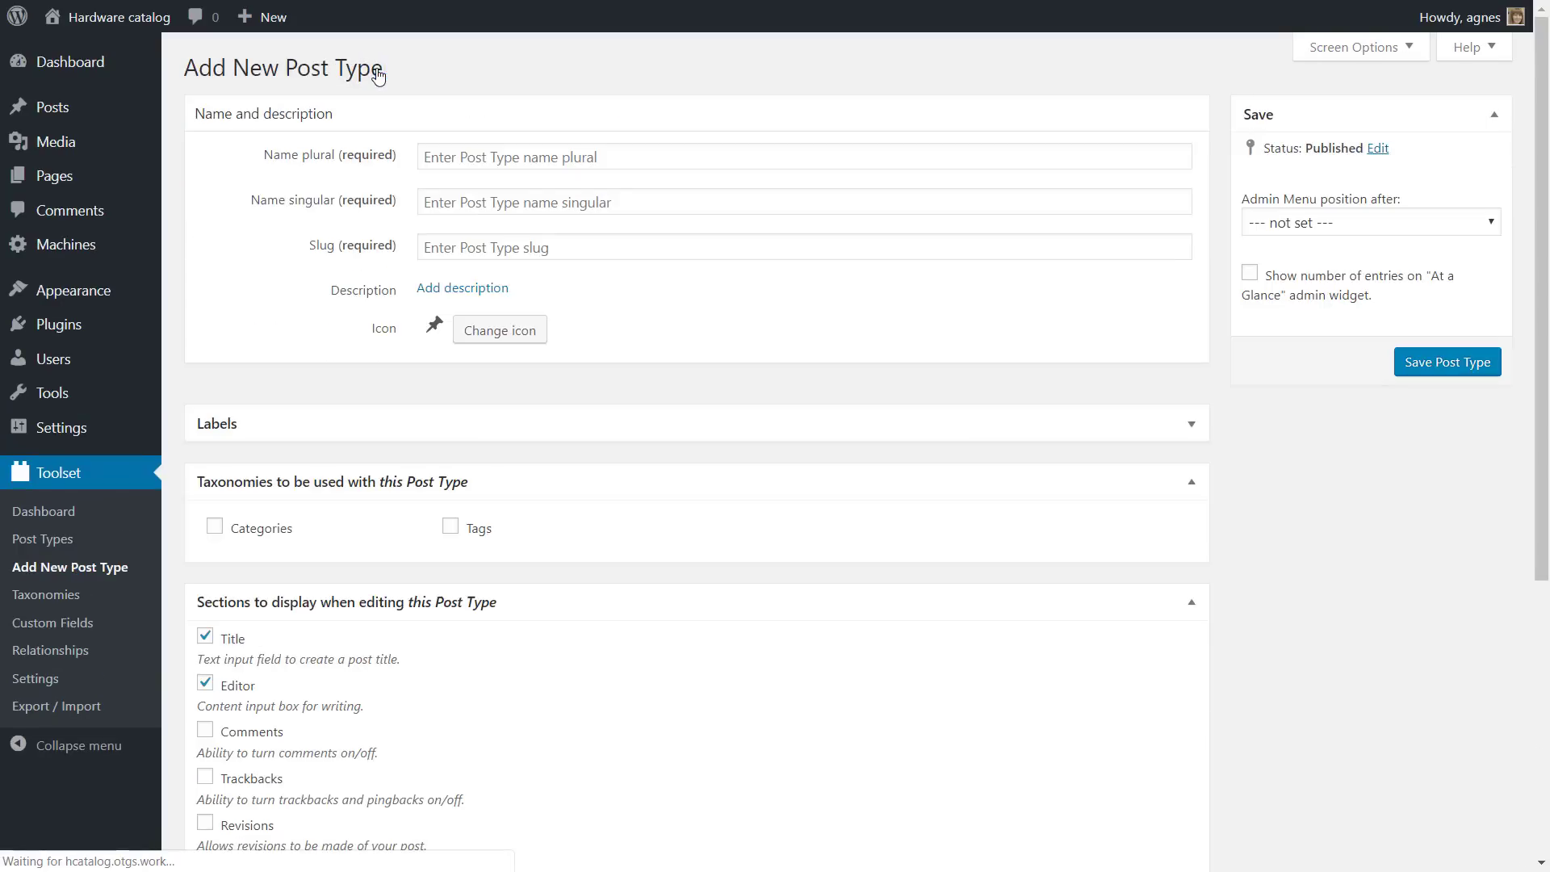
pyautogui.click(461, 159)
pyautogui.write('Manufacturers')
pyautogui.moveTo(525, 159); pyautogui.dragTo(415, 159)
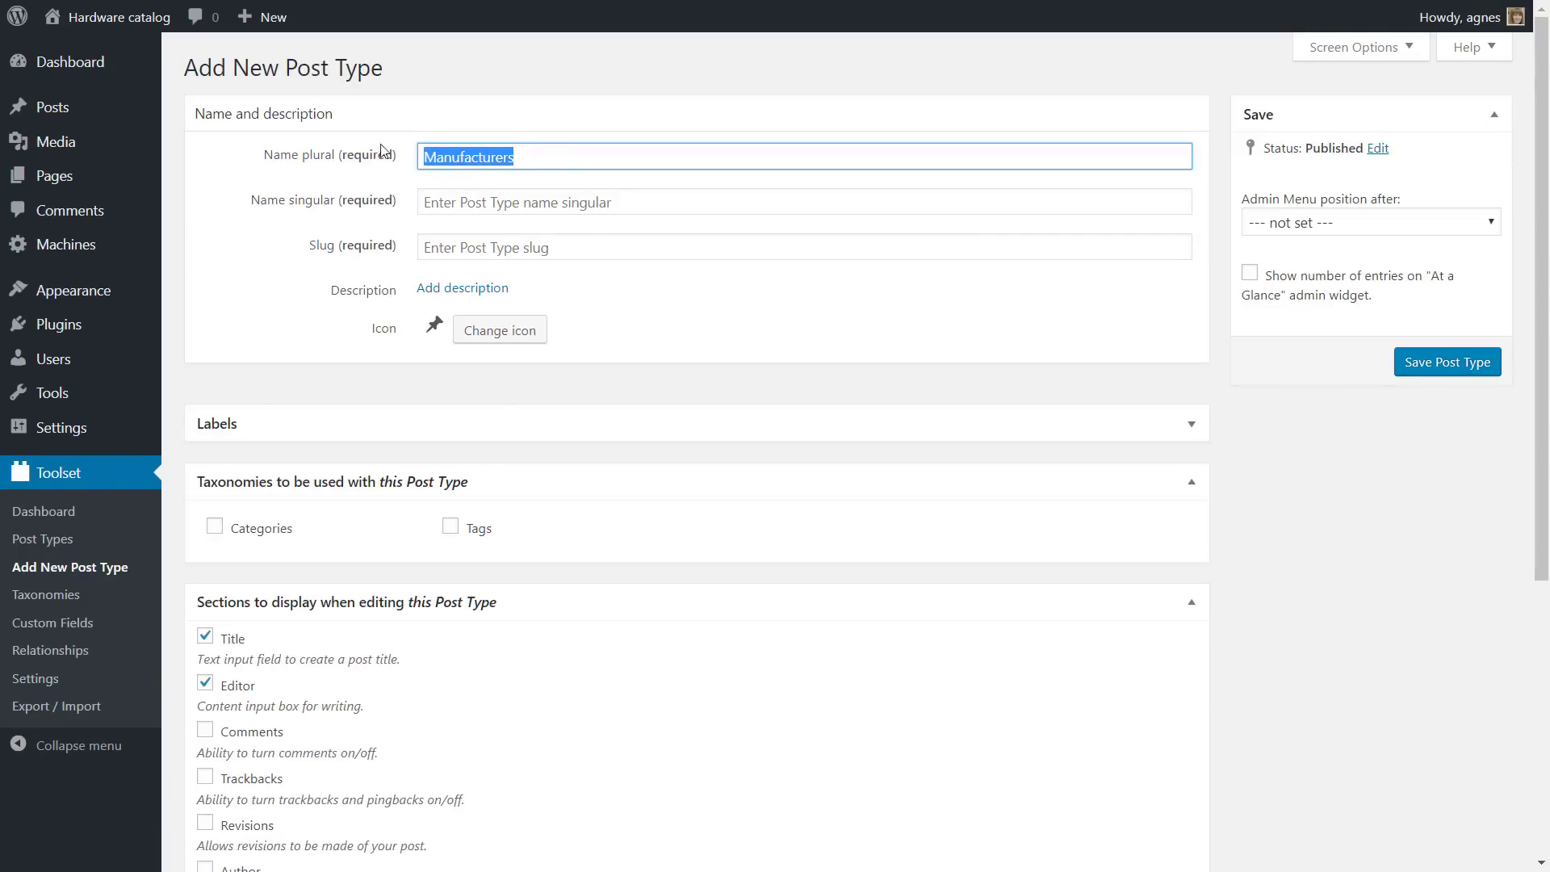
pyautogui.hotkey('ctrl', 'c')
pyautogui.click(550, 201)
pyautogui.hotkey('ctrl', 'v')
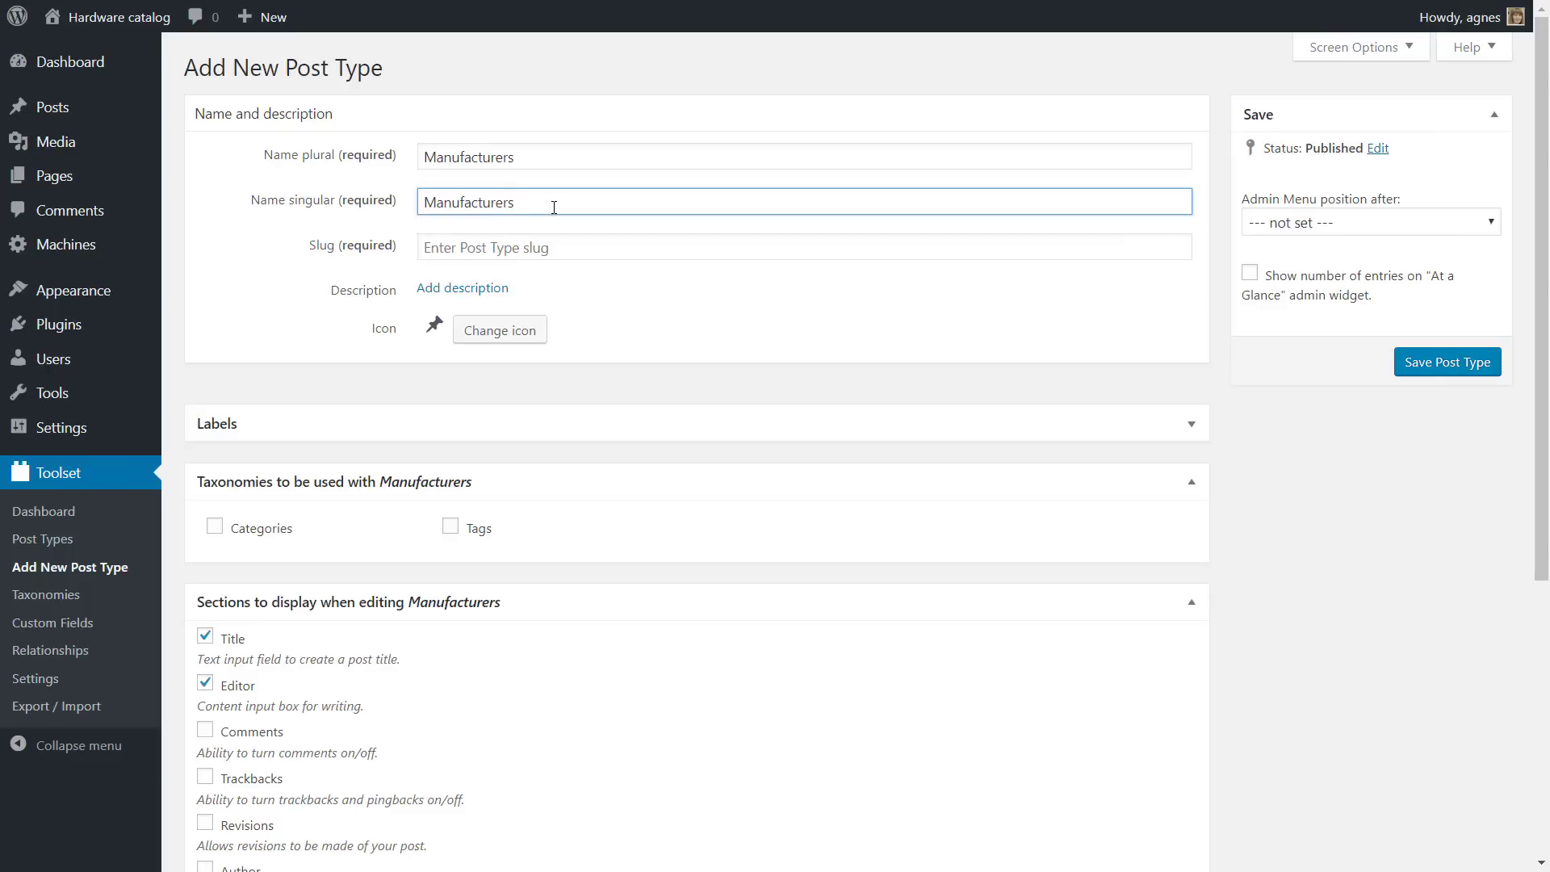
pyautogui.click(536, 247)
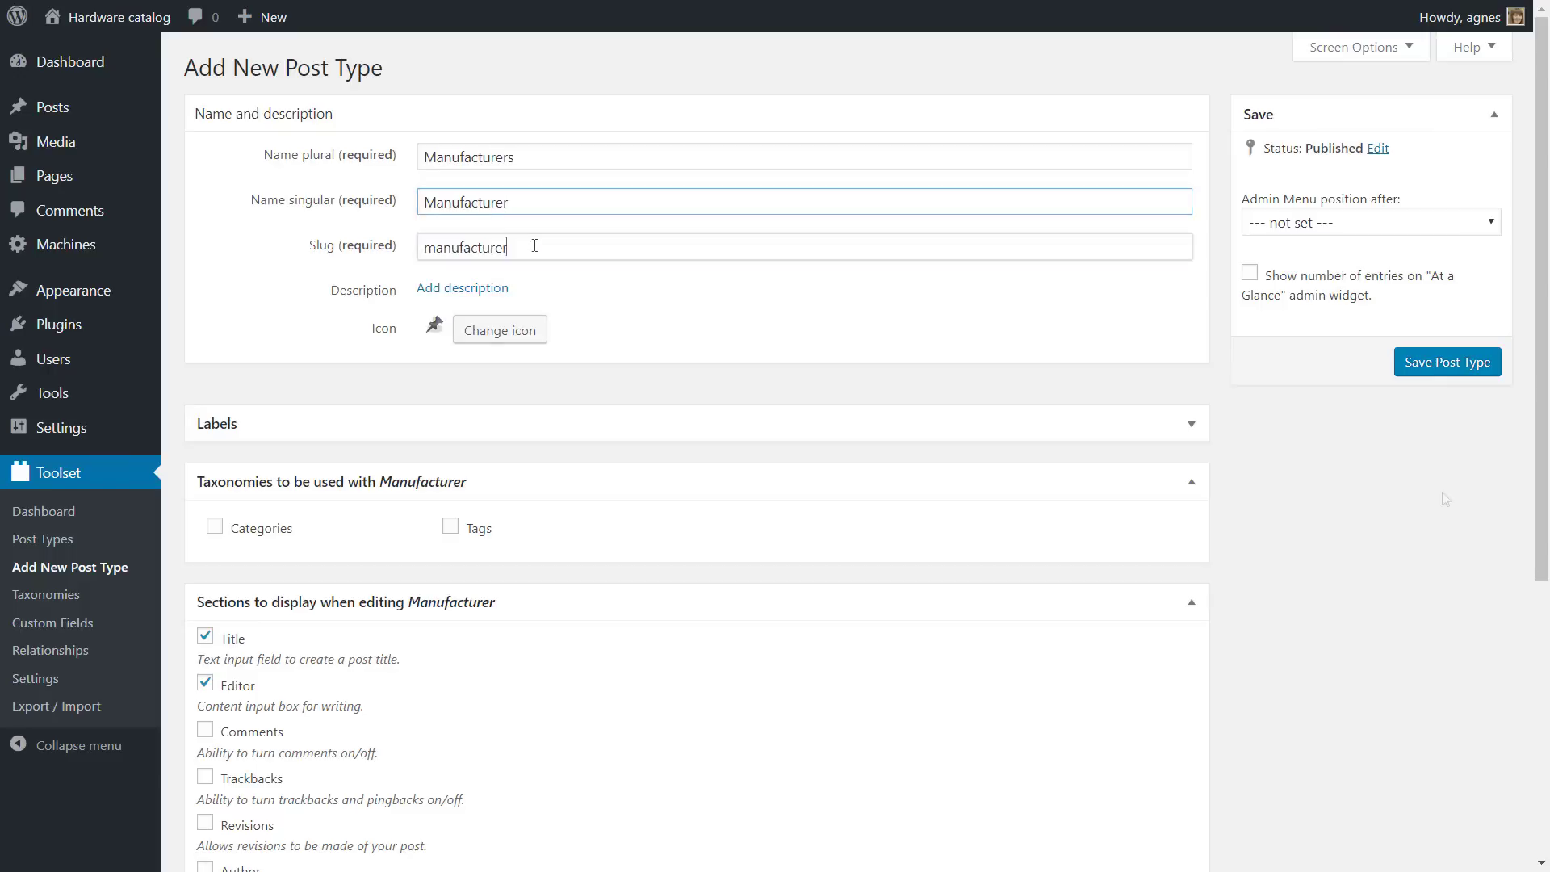
pyautogui.click(1454, 371)
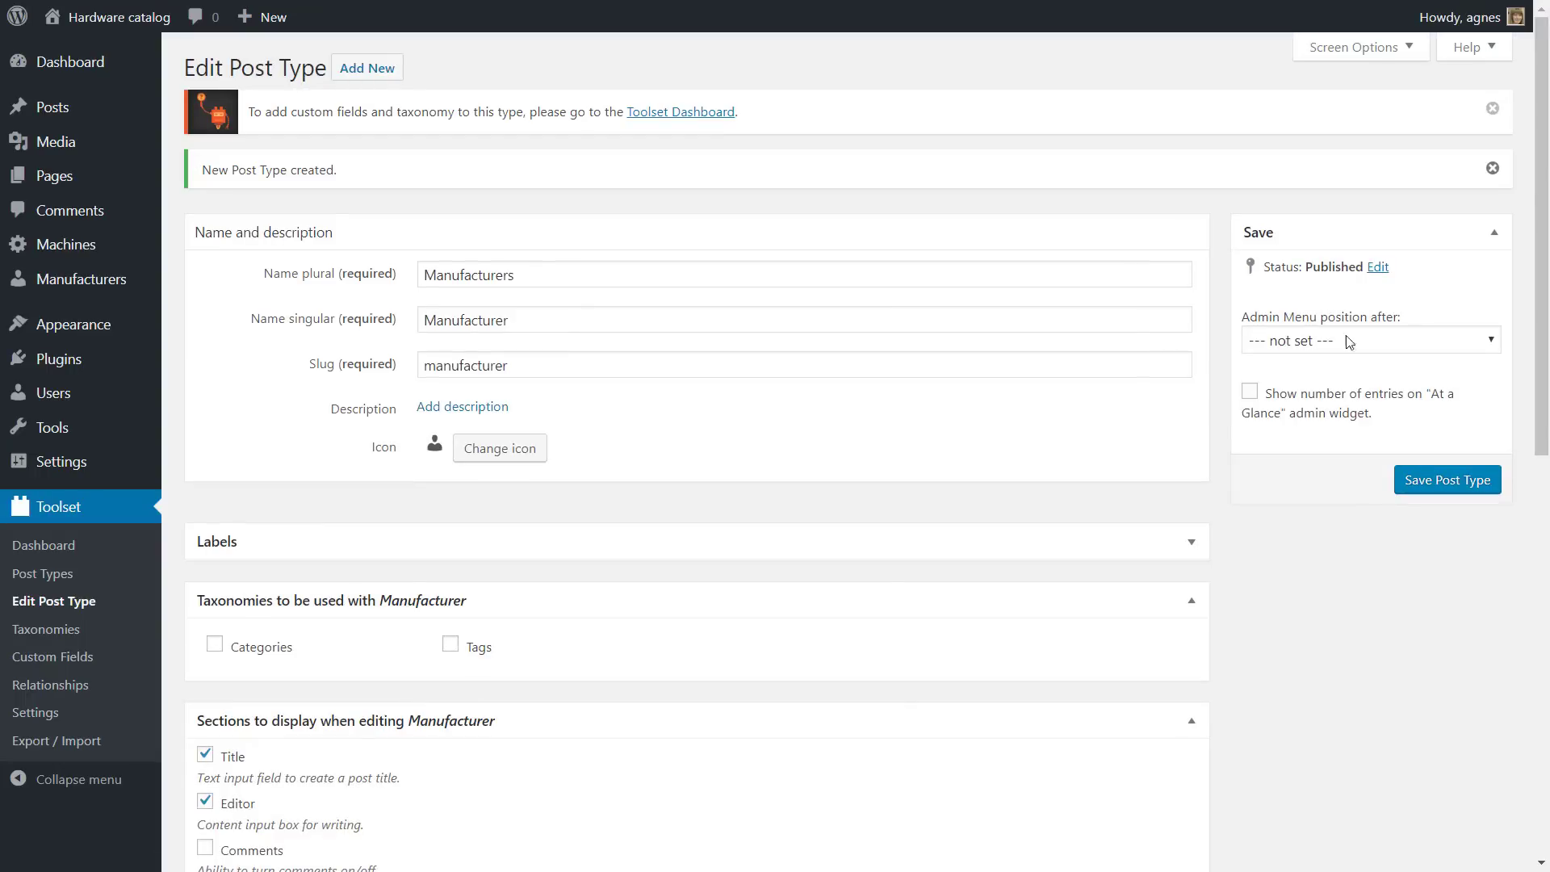
# Start a custom field group for Machines with a single-line 'Color' field
pyautogui.click(716, 112)
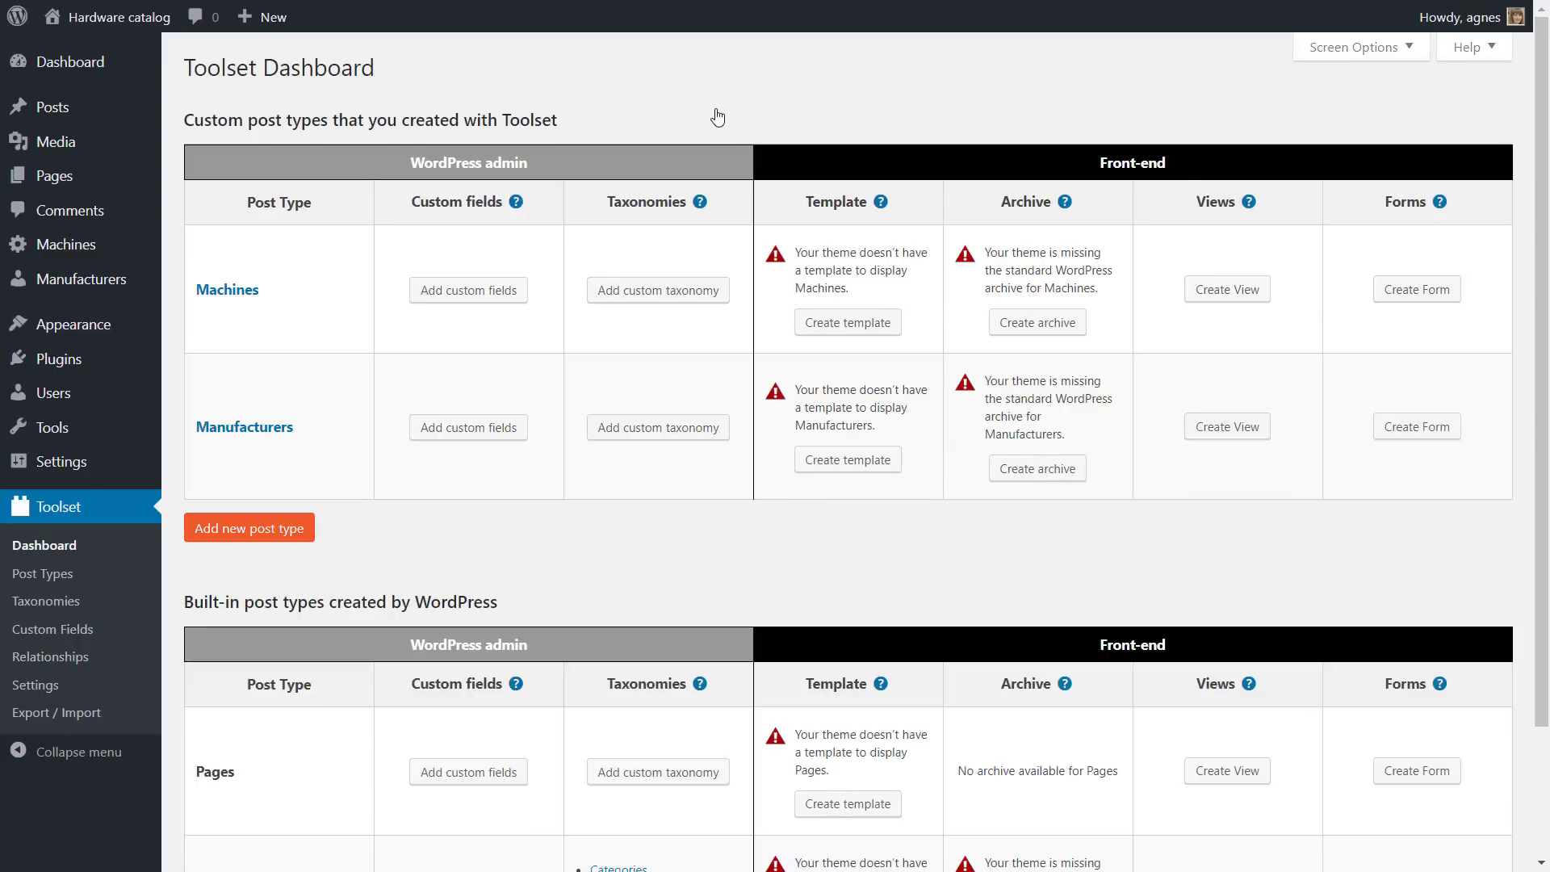
pyautogui.click(495, 294)
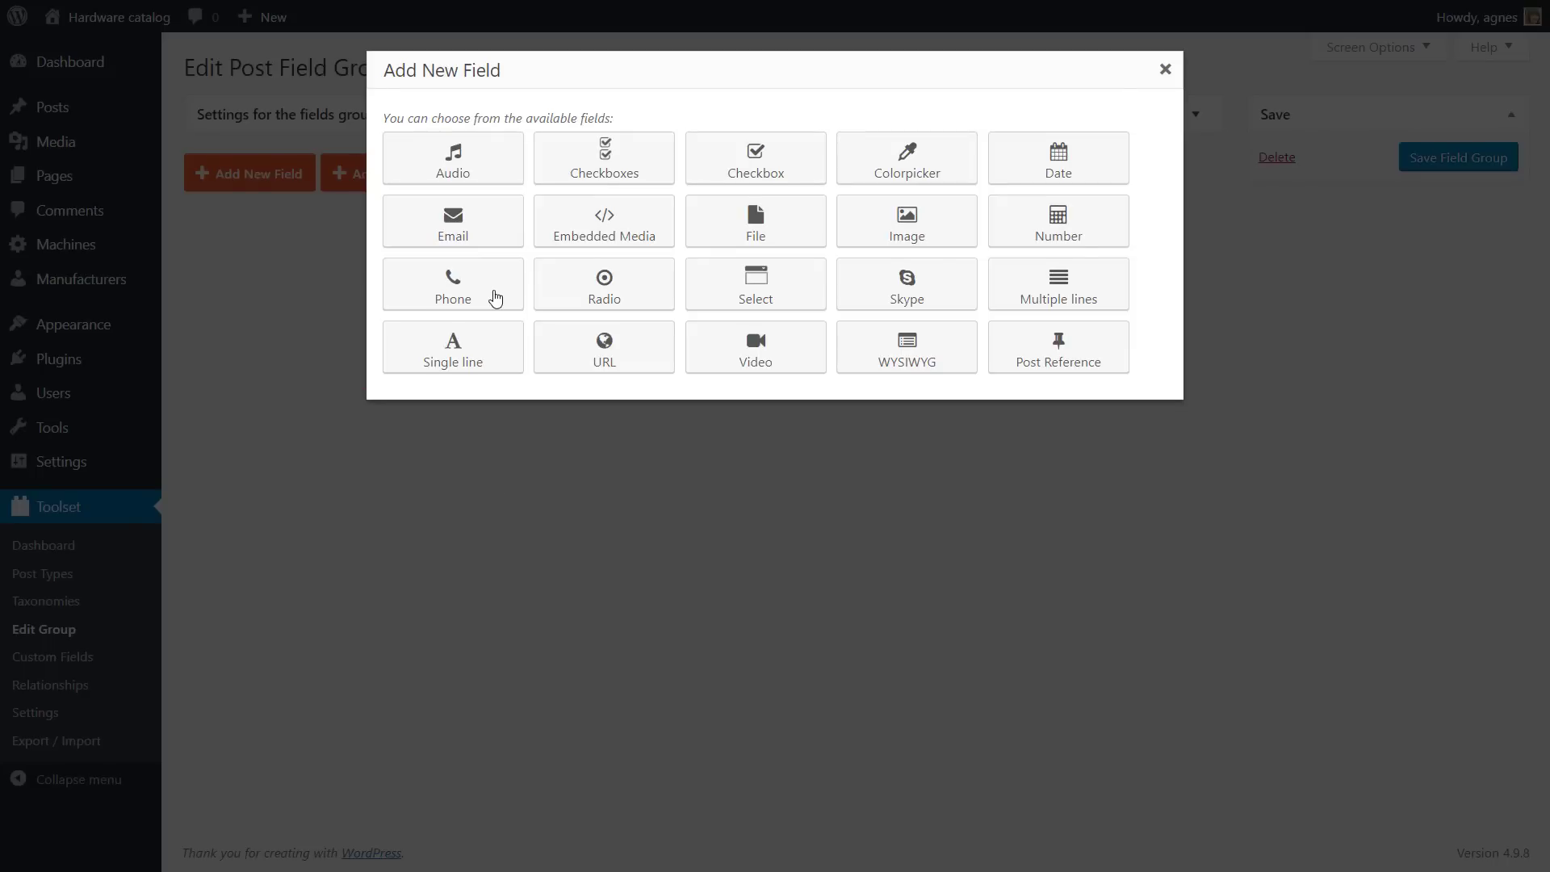
pyautogui.click(485, 353)
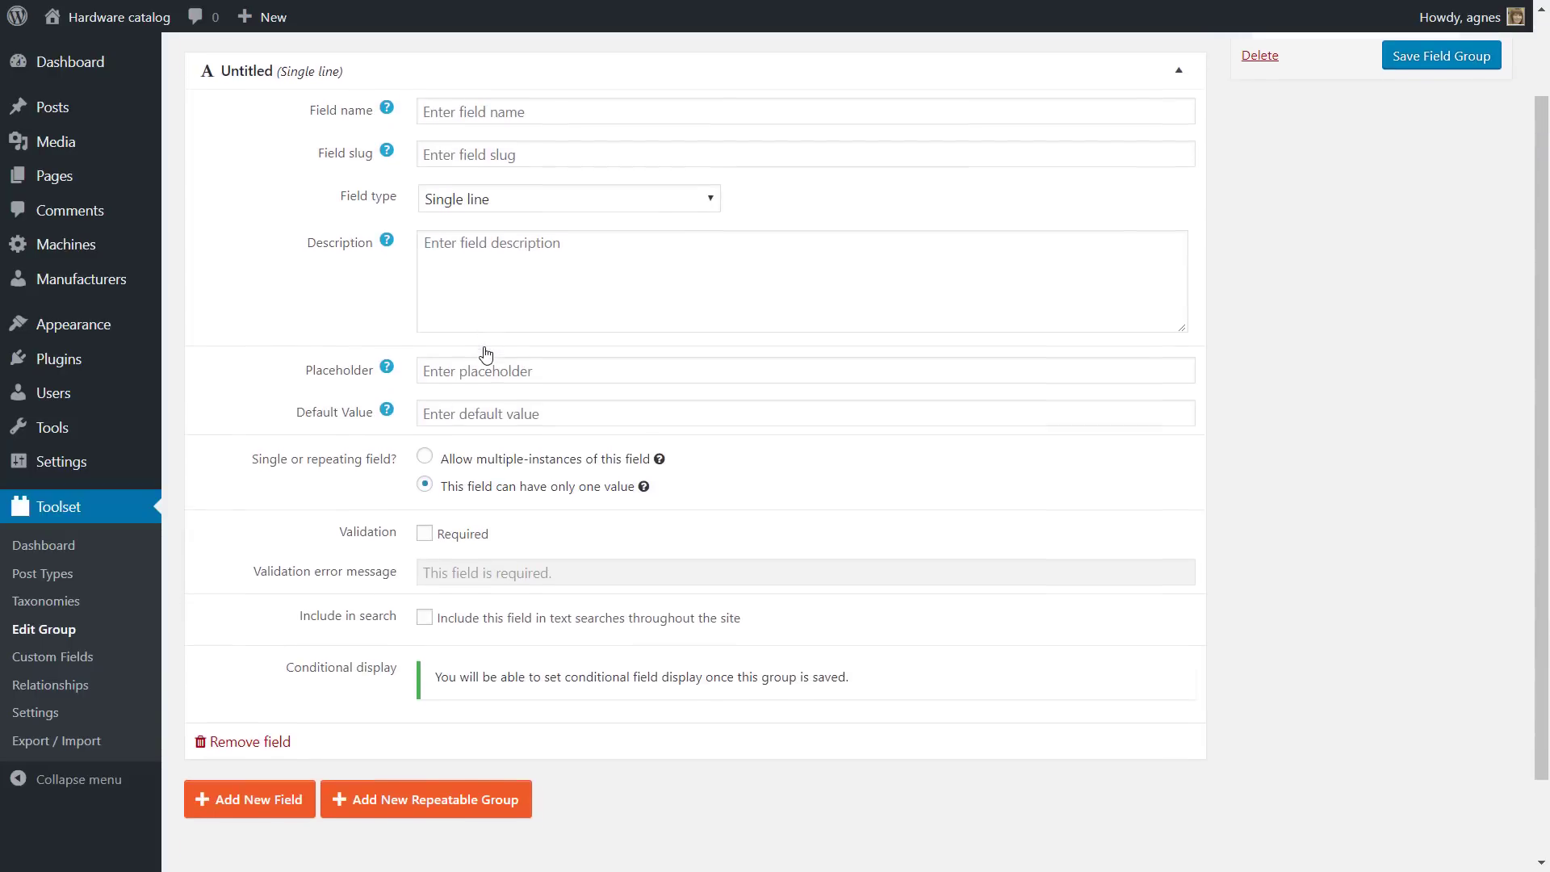
pyautogui.click(508, 113)
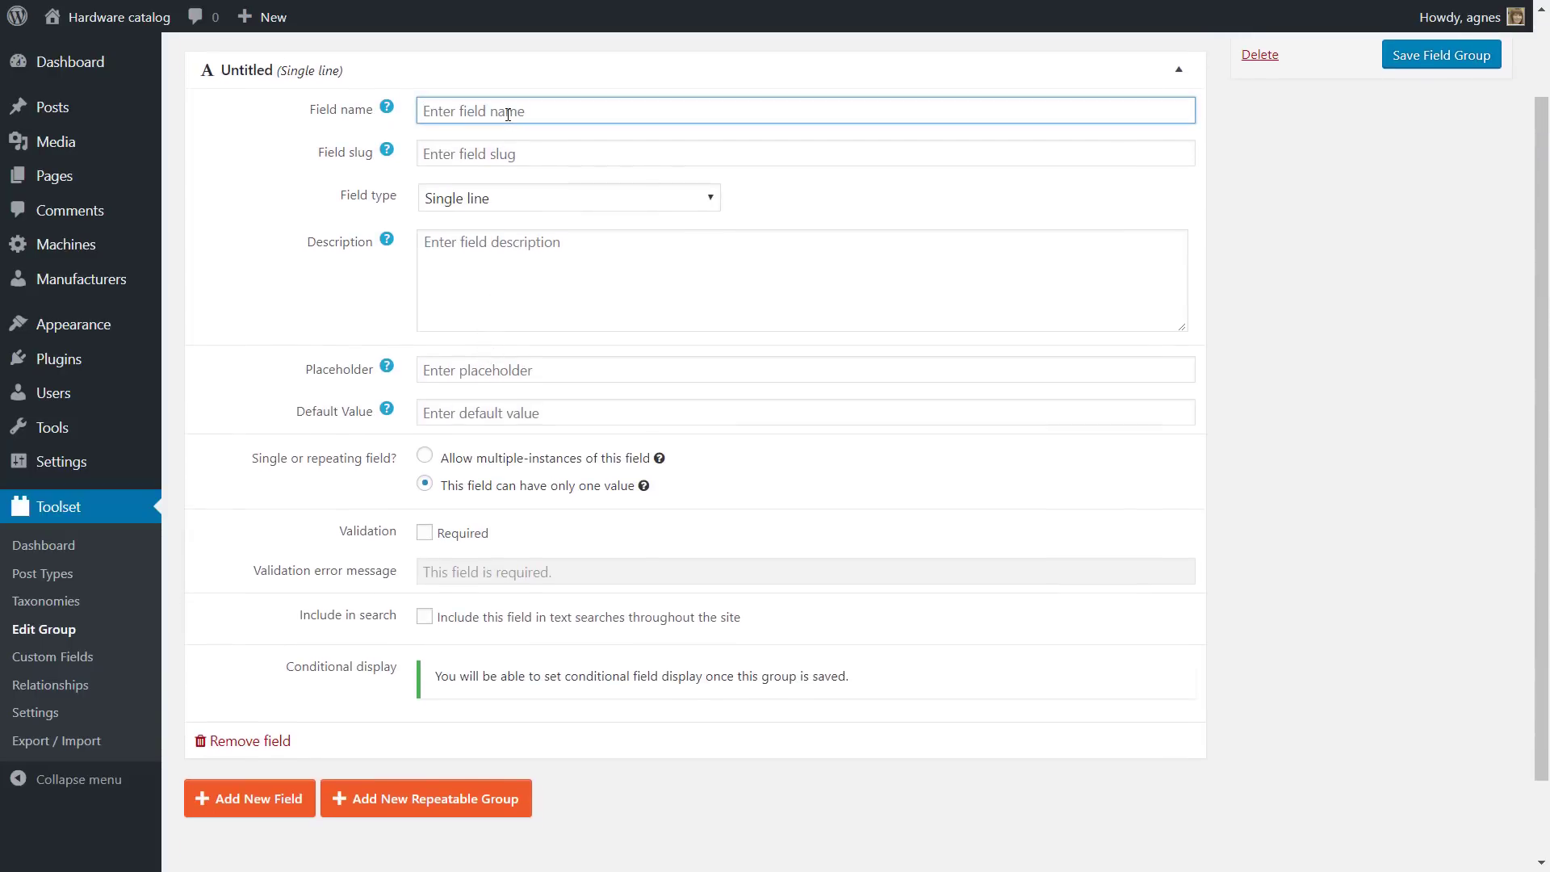
pyautogui.write('Color')
pyautogui.click(511, 145)
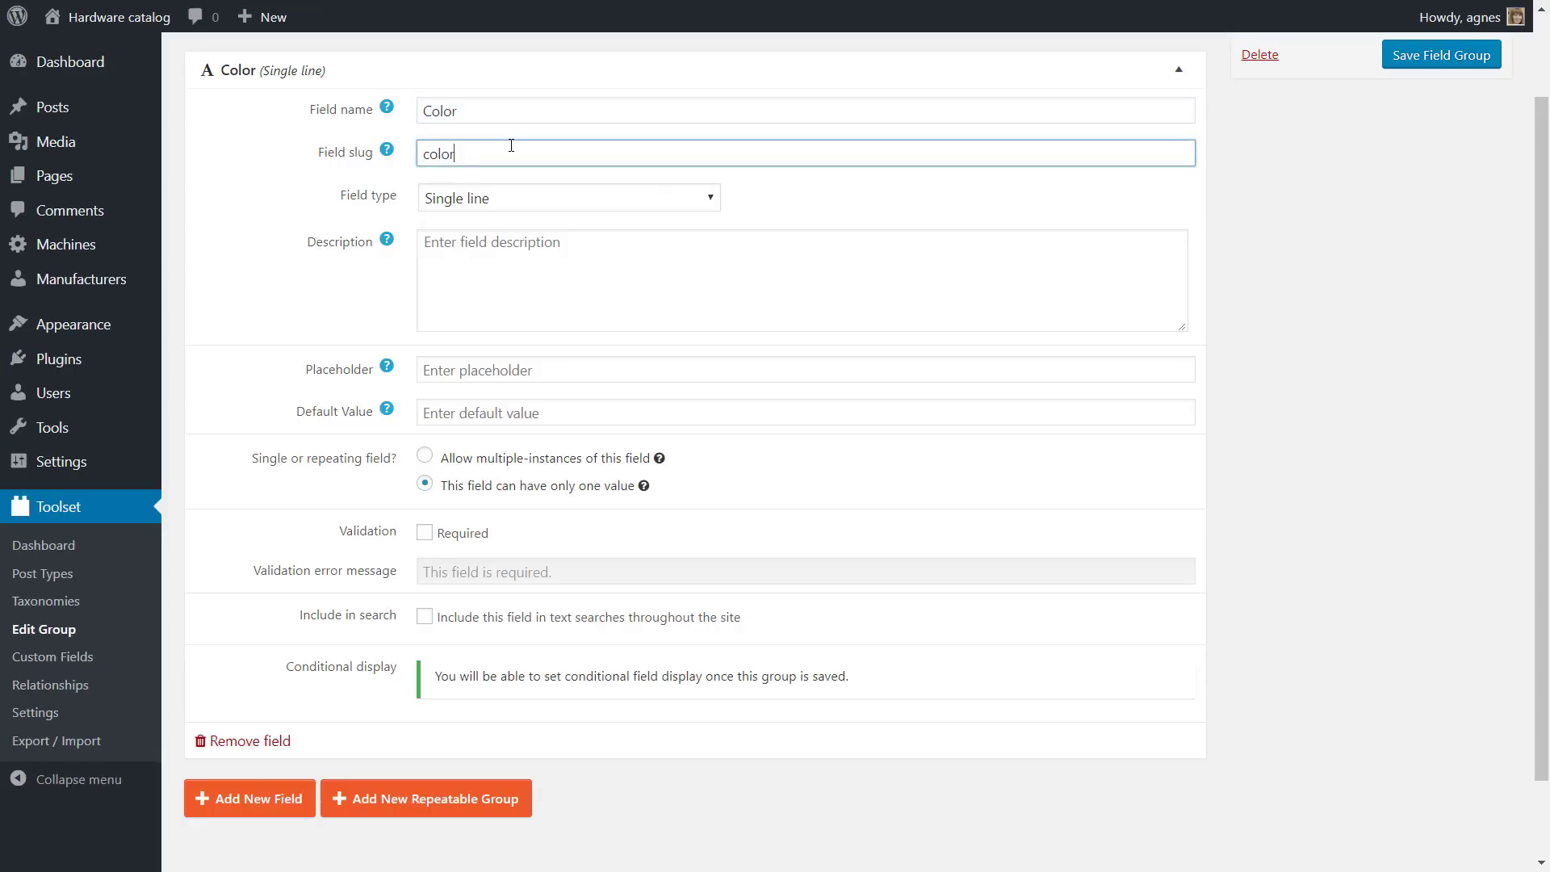
# Add a number field 'Net weight' and save the Machines field group
pyautogui.click(269, 799)
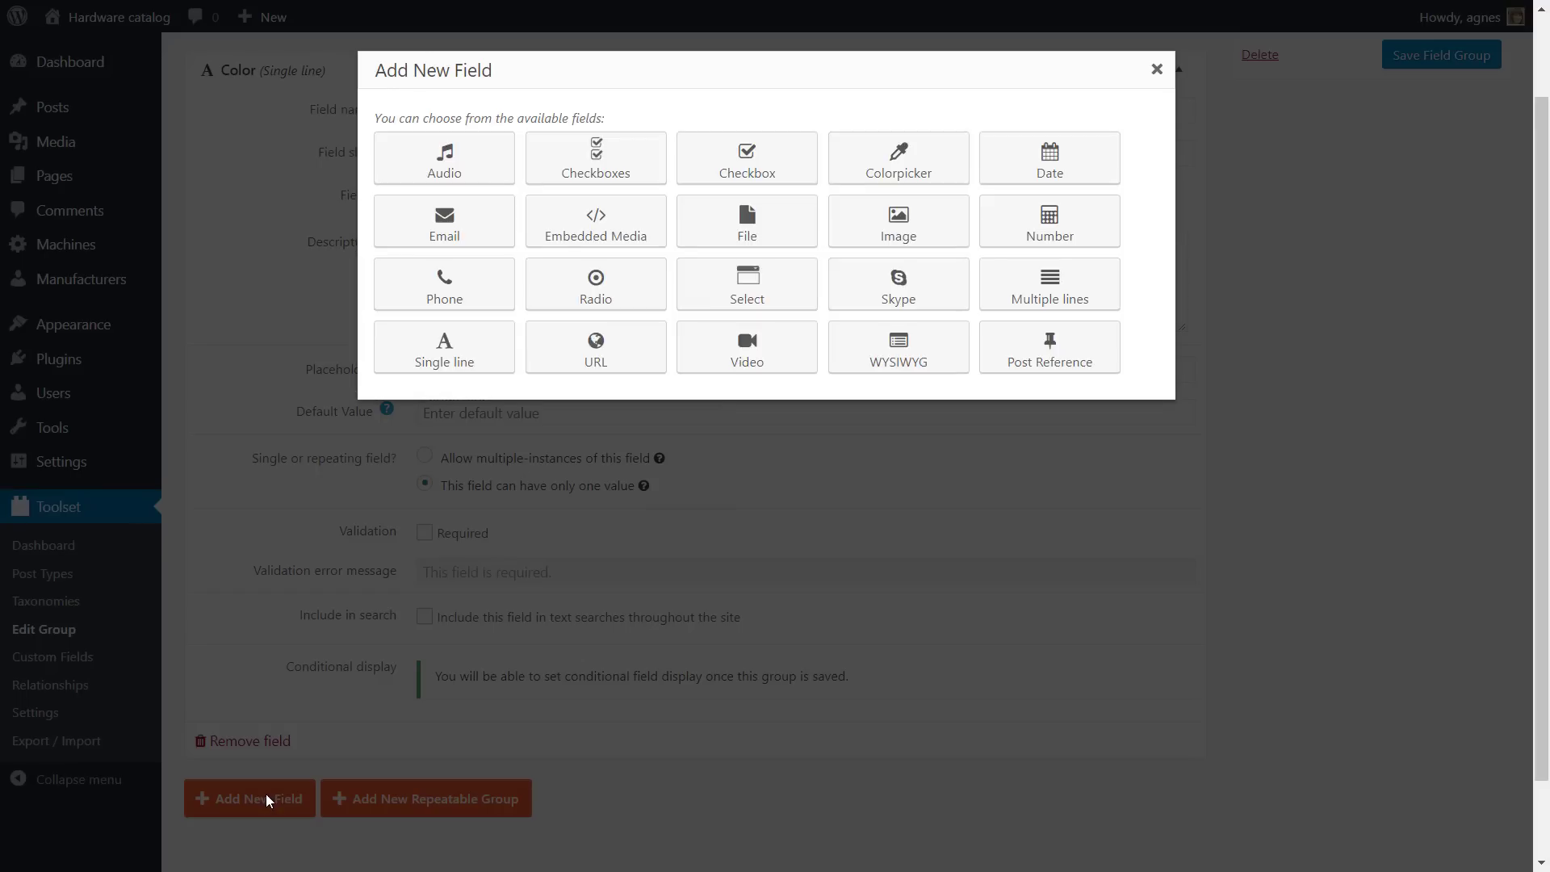
pyautogui.click(1037, 227)
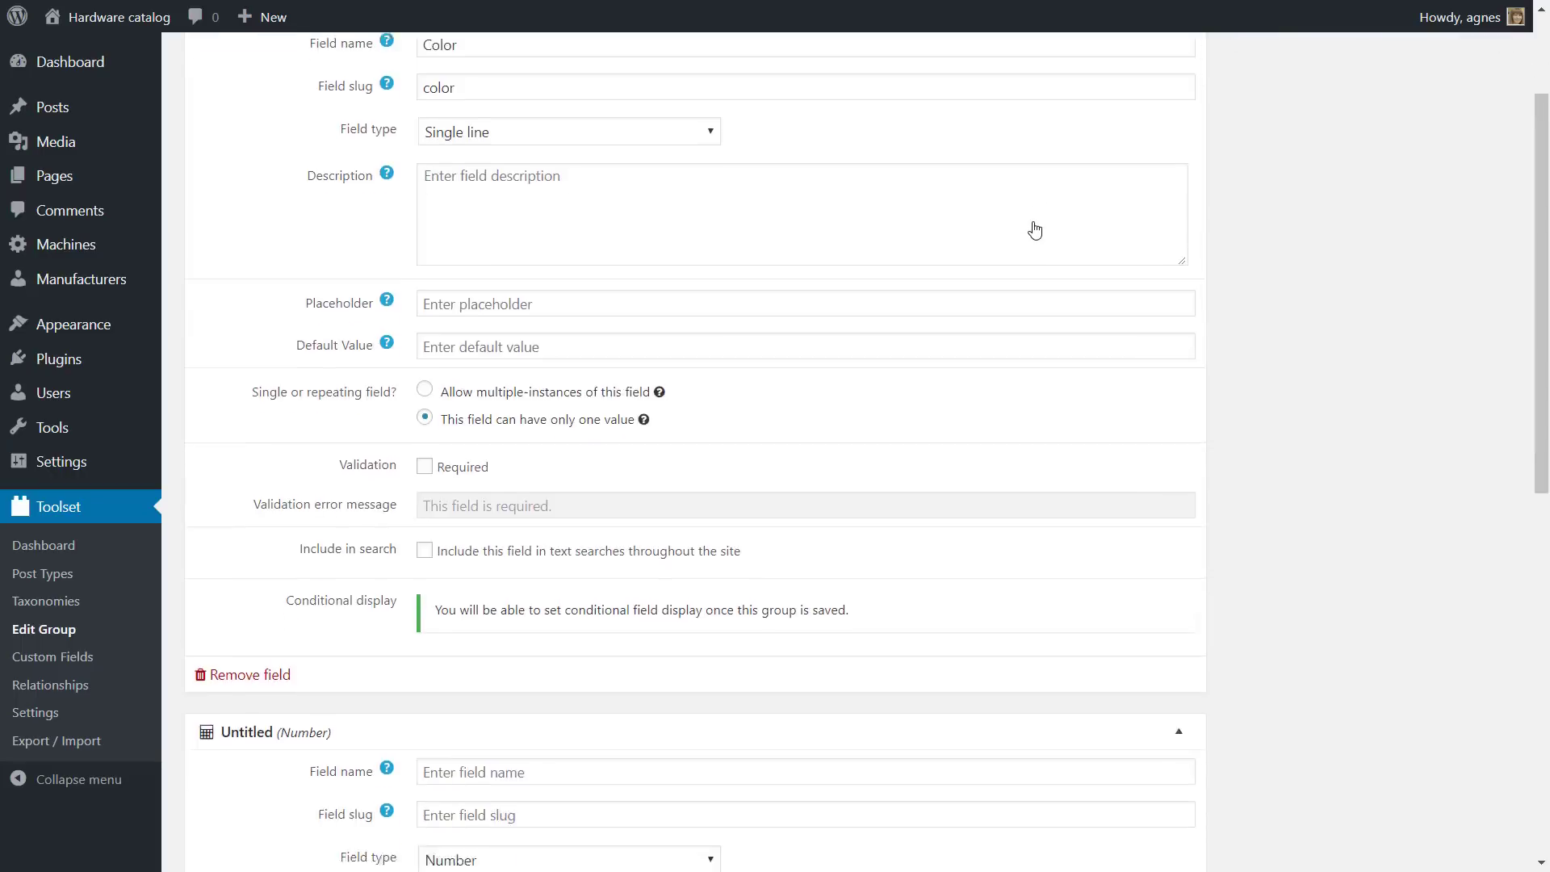
pyautogui.click(694, 108)
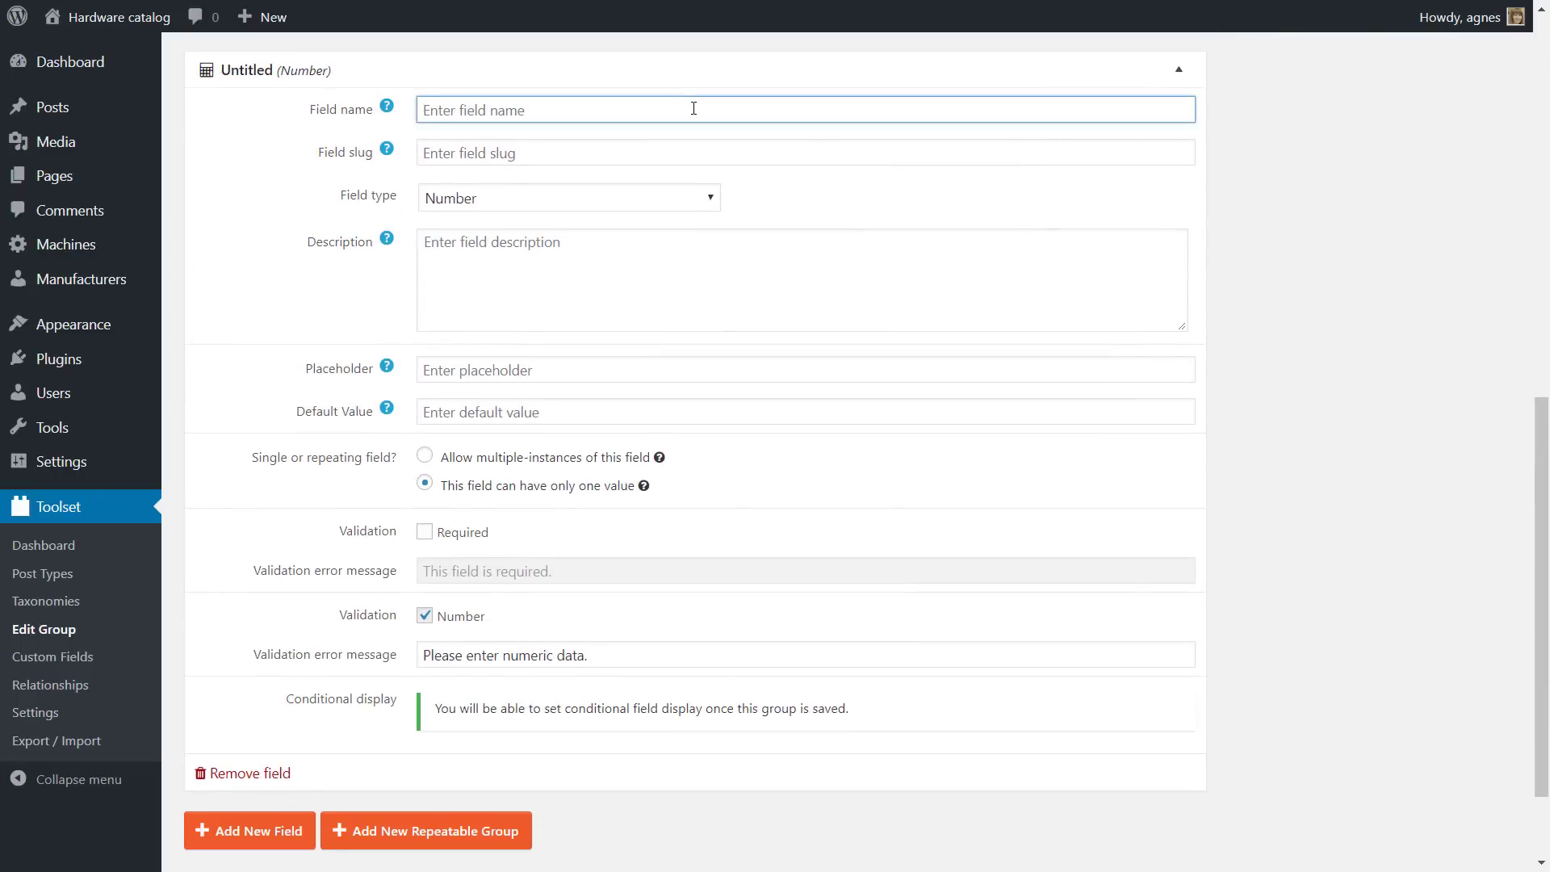
pyautogui.write('Net wei')
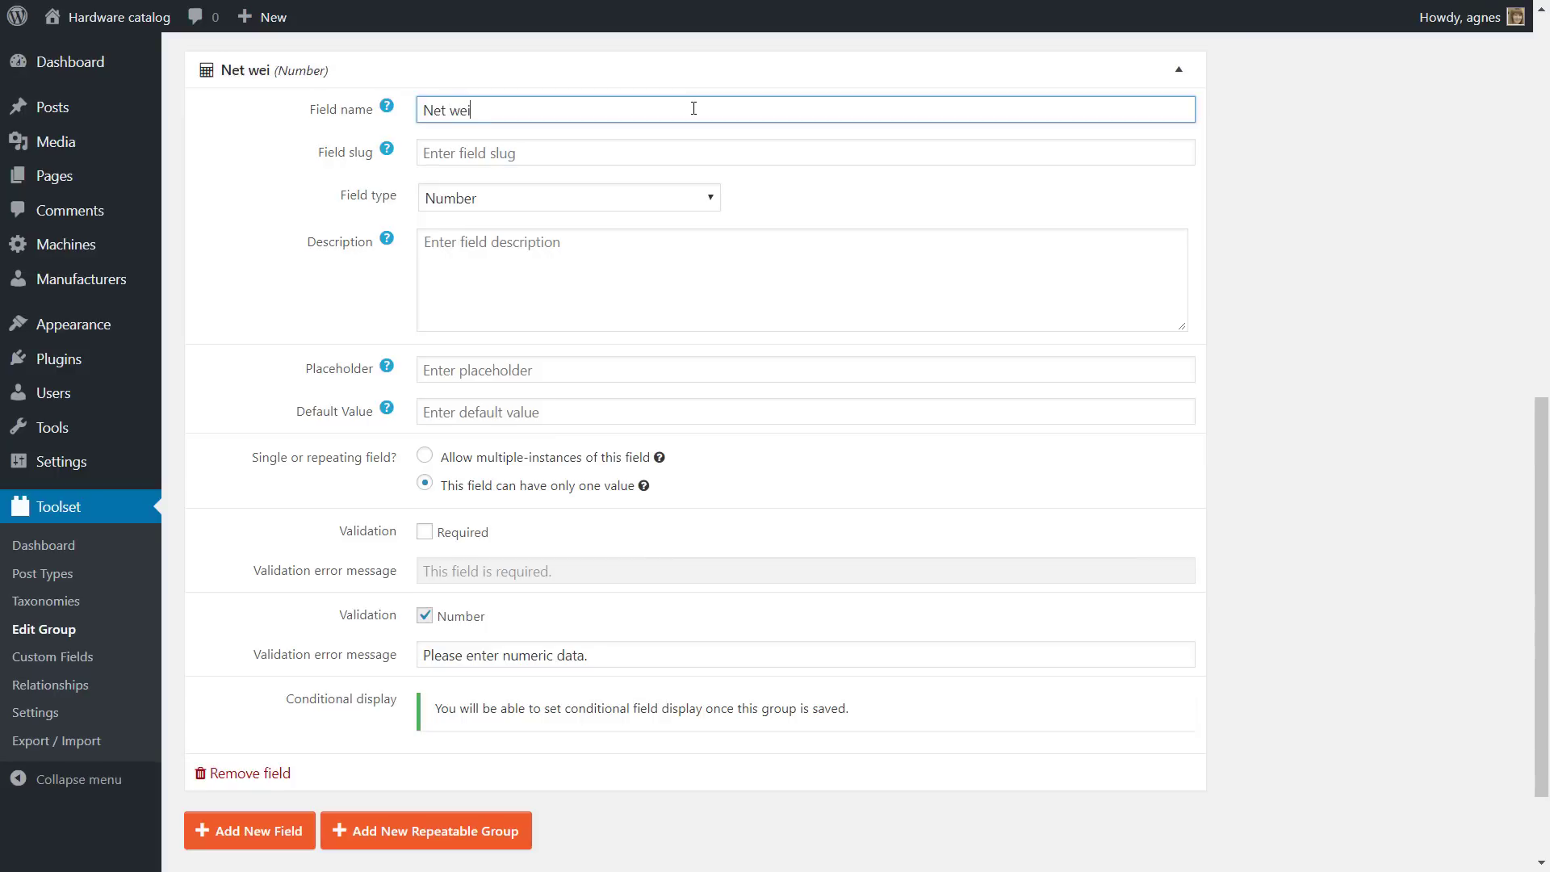
pyautogui.write('ght')
pyautogui.moveTo(1544, 511); pyautogui.dragTo(1544, 135)
pyautogui.click(1441, 161)
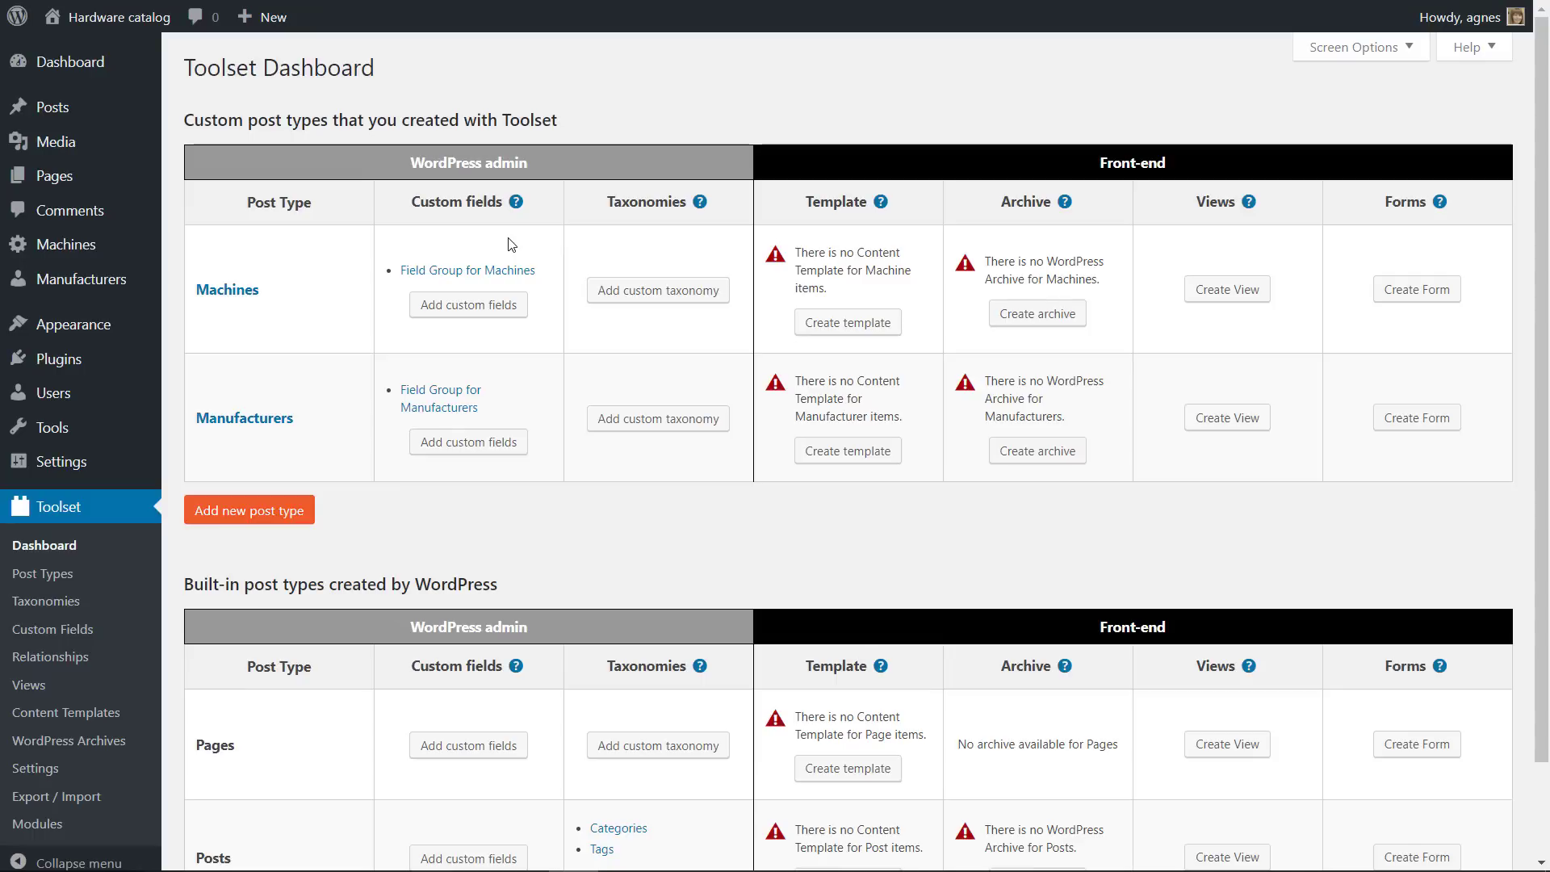
# Open the Field Group for Machines
pyautogui.click(512, 273)
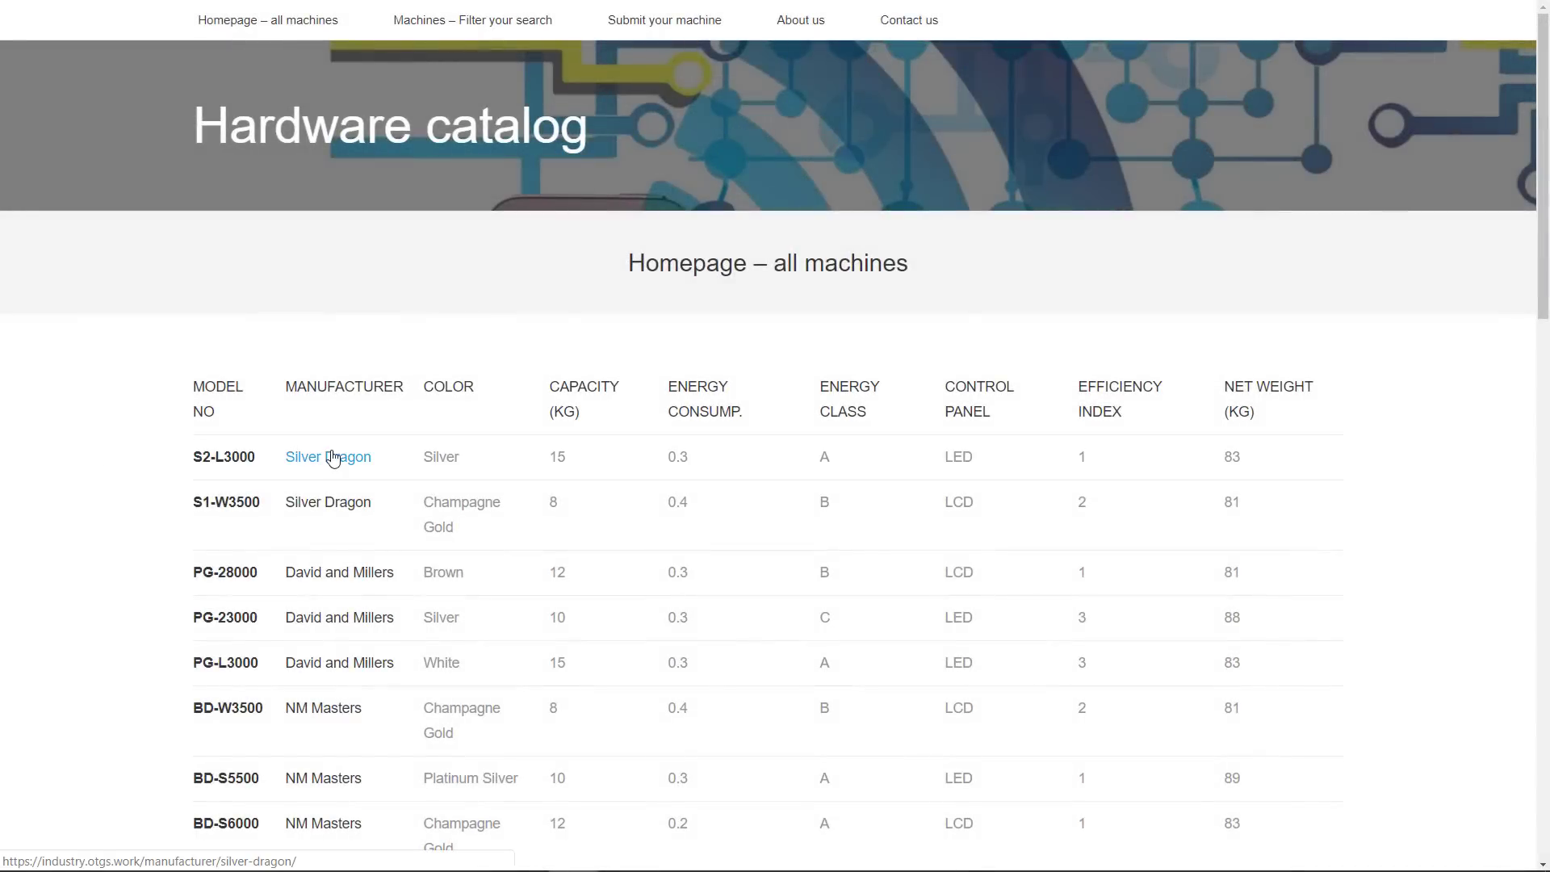
# Open Silver Dragon's manufacturer page and scroll through the machines it produces
pyautogui.click(333, 458)
pyautogui.scroll(-2, 1545, 129)
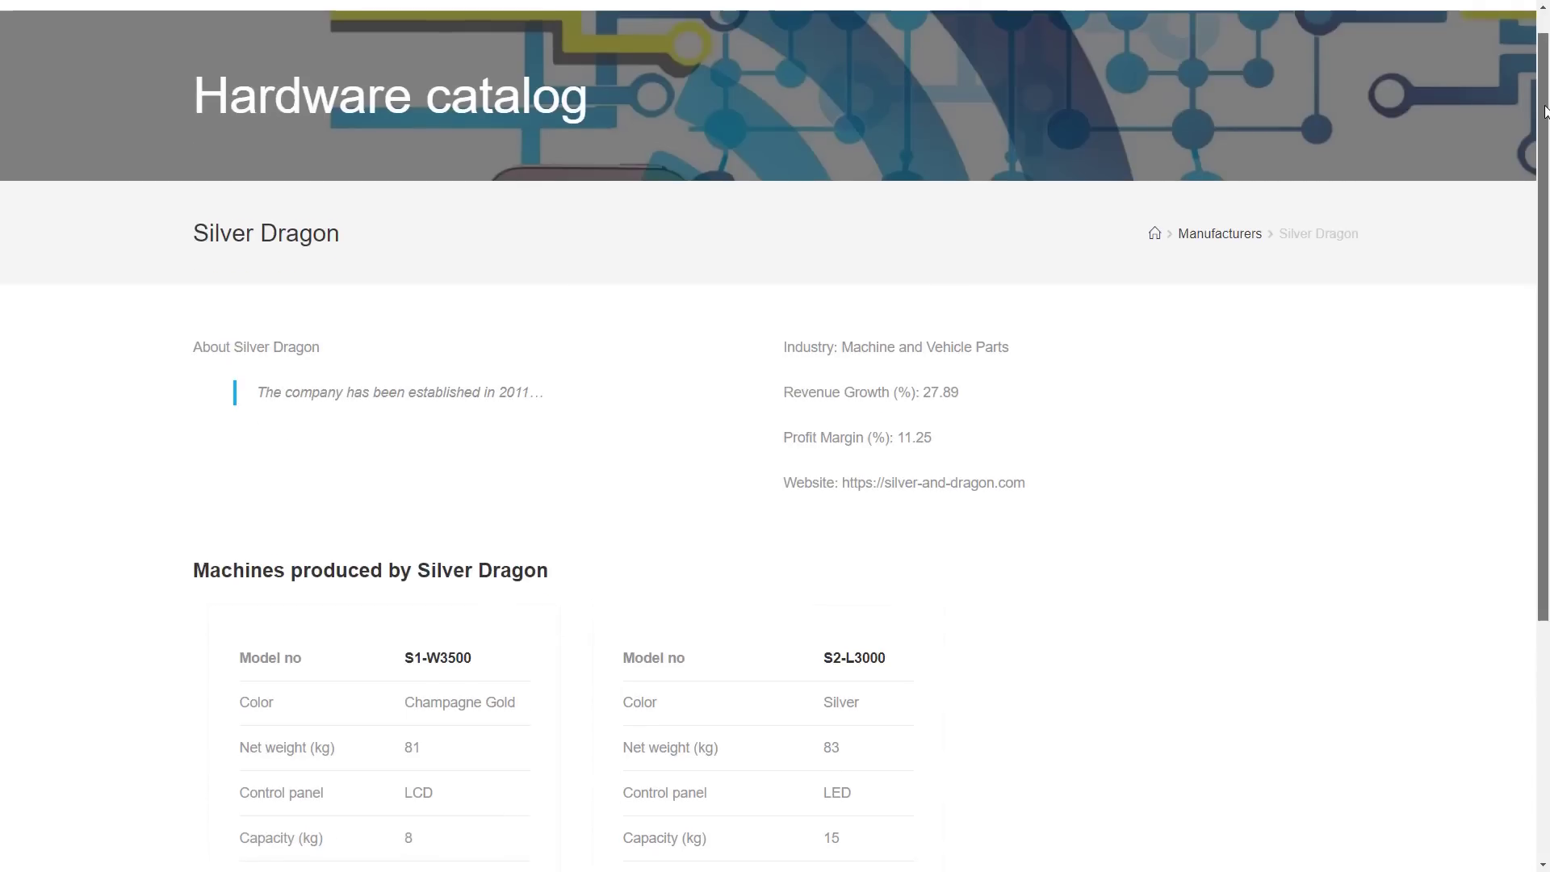
pyautogui.moveTo(1546, 129); pyautogui.dragTo(1547, 242)
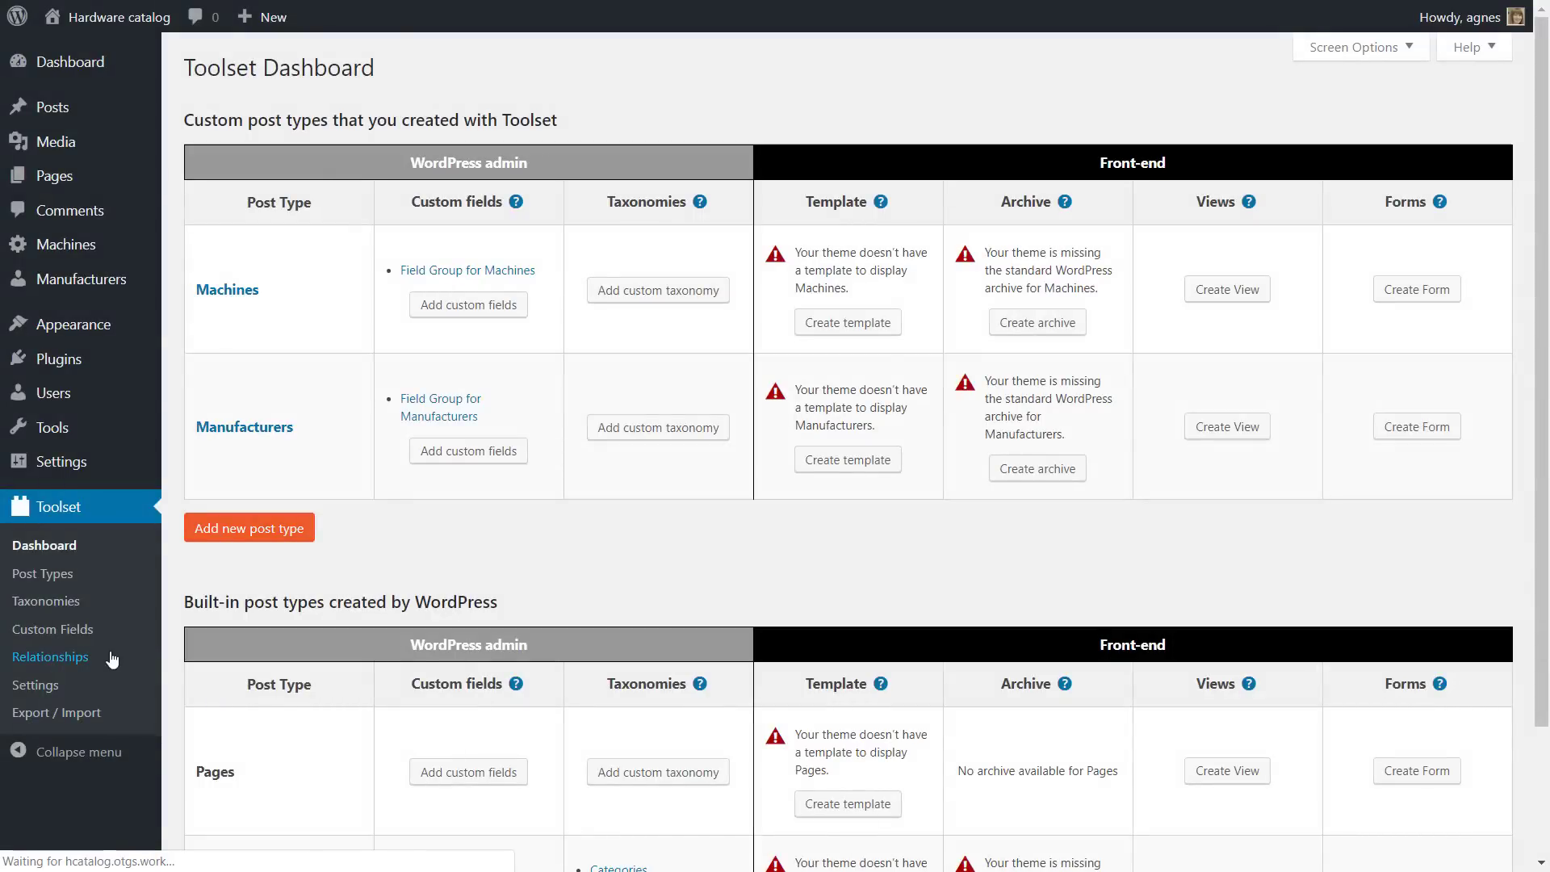
# Create a one-to-many relationship with Manufacturers as first and Machines as second post type
pyautogui.click(112, 659)
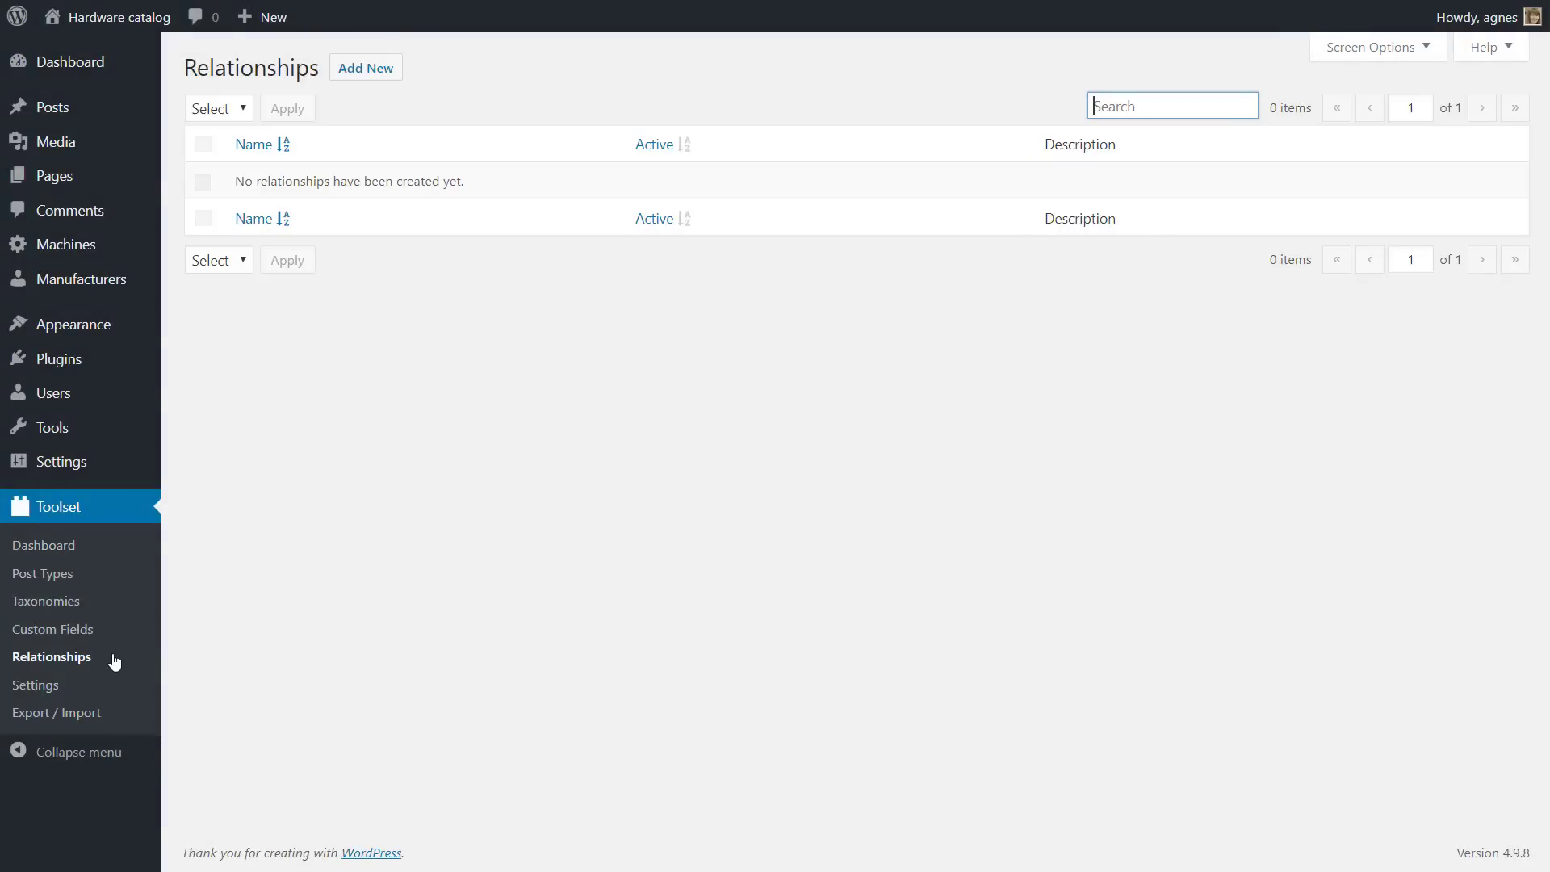
pyautogui.click(378, 74)
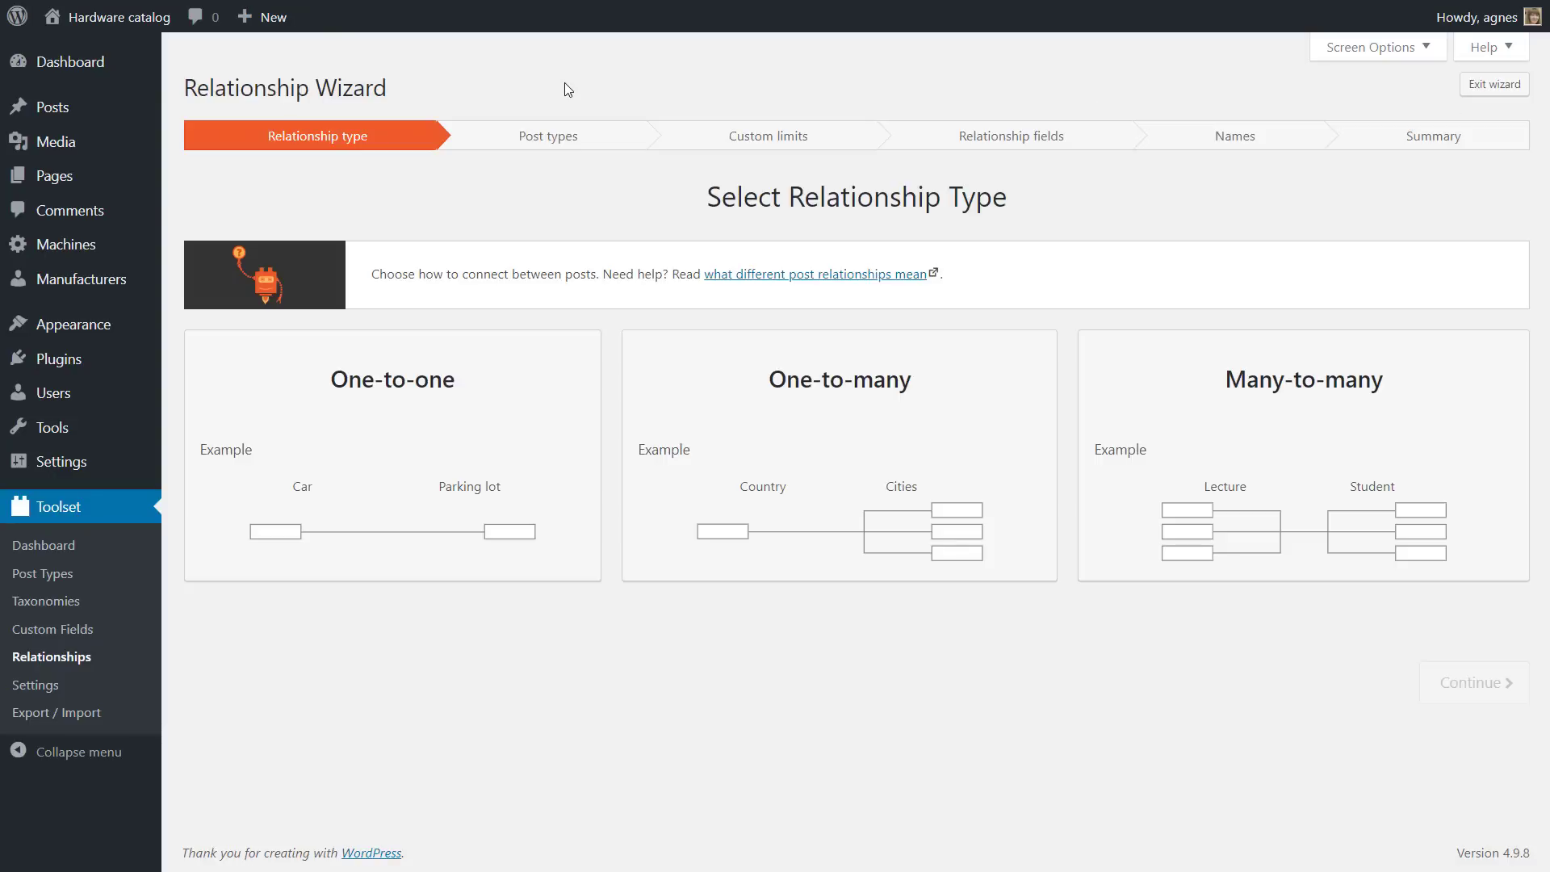
pyautogui.click(748, 384)
pyautogui.click(1488, 687)
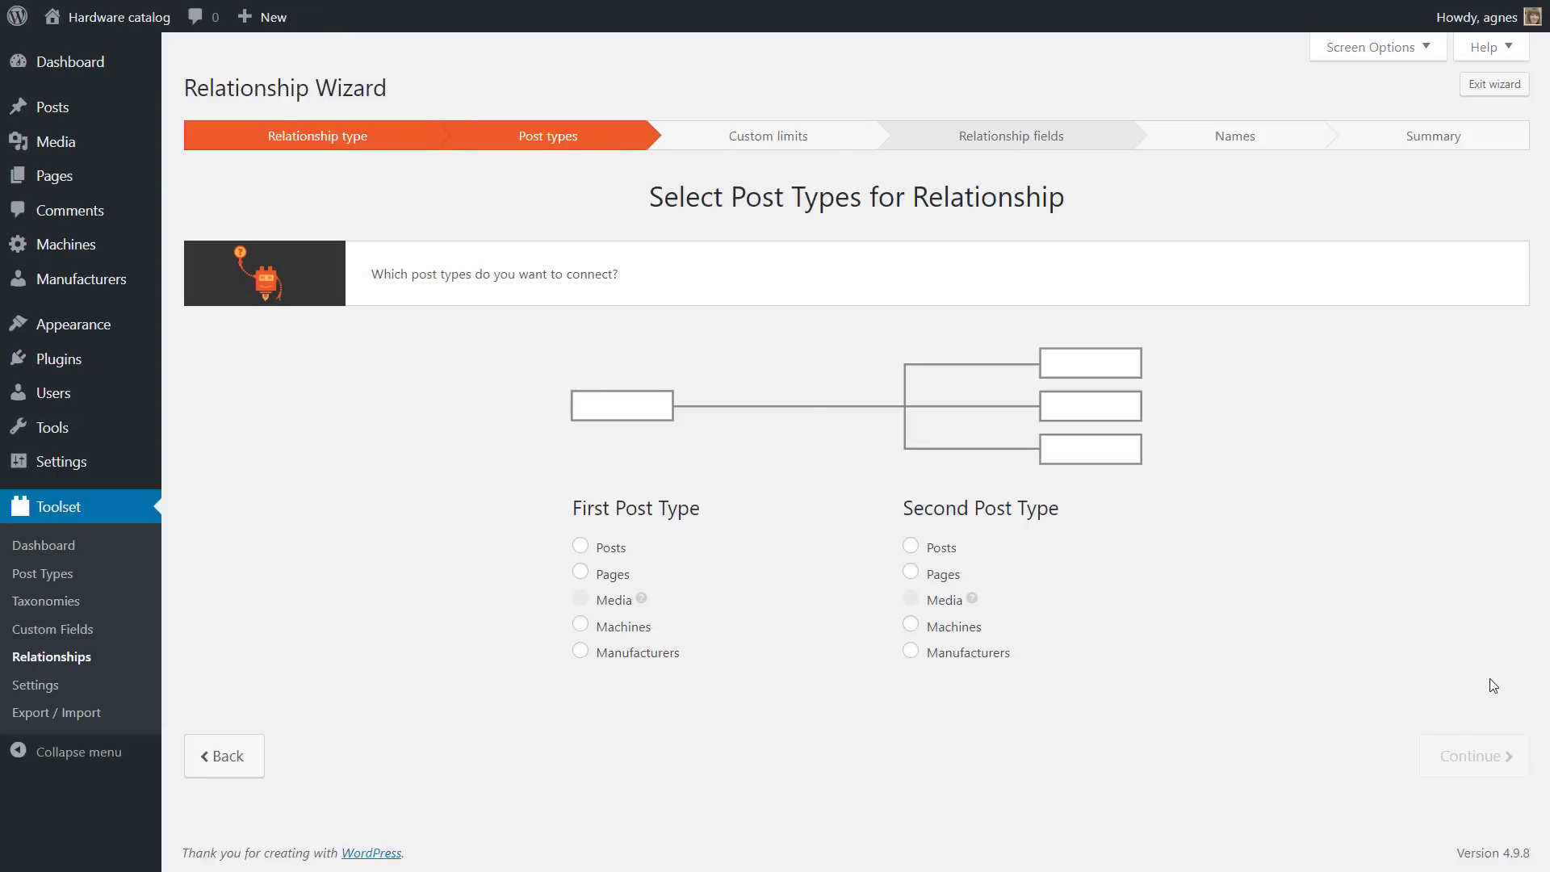
pyautogui.click(581, 652)
pyautogui.click(911, 625)
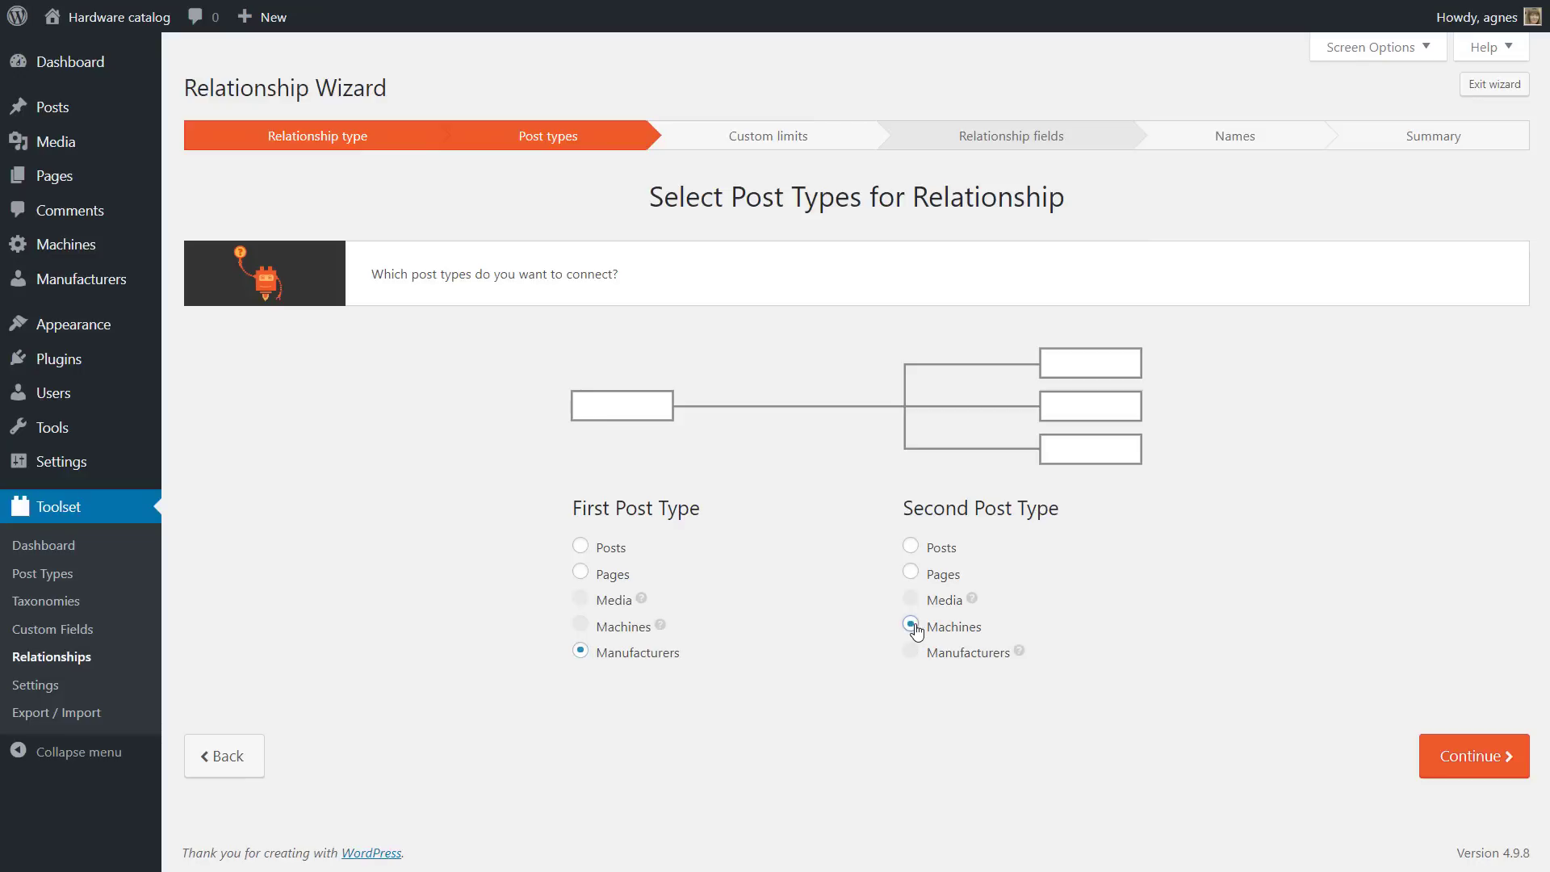
pyautogui.click(1443, 761)
pyautogui.click(1495, 696)
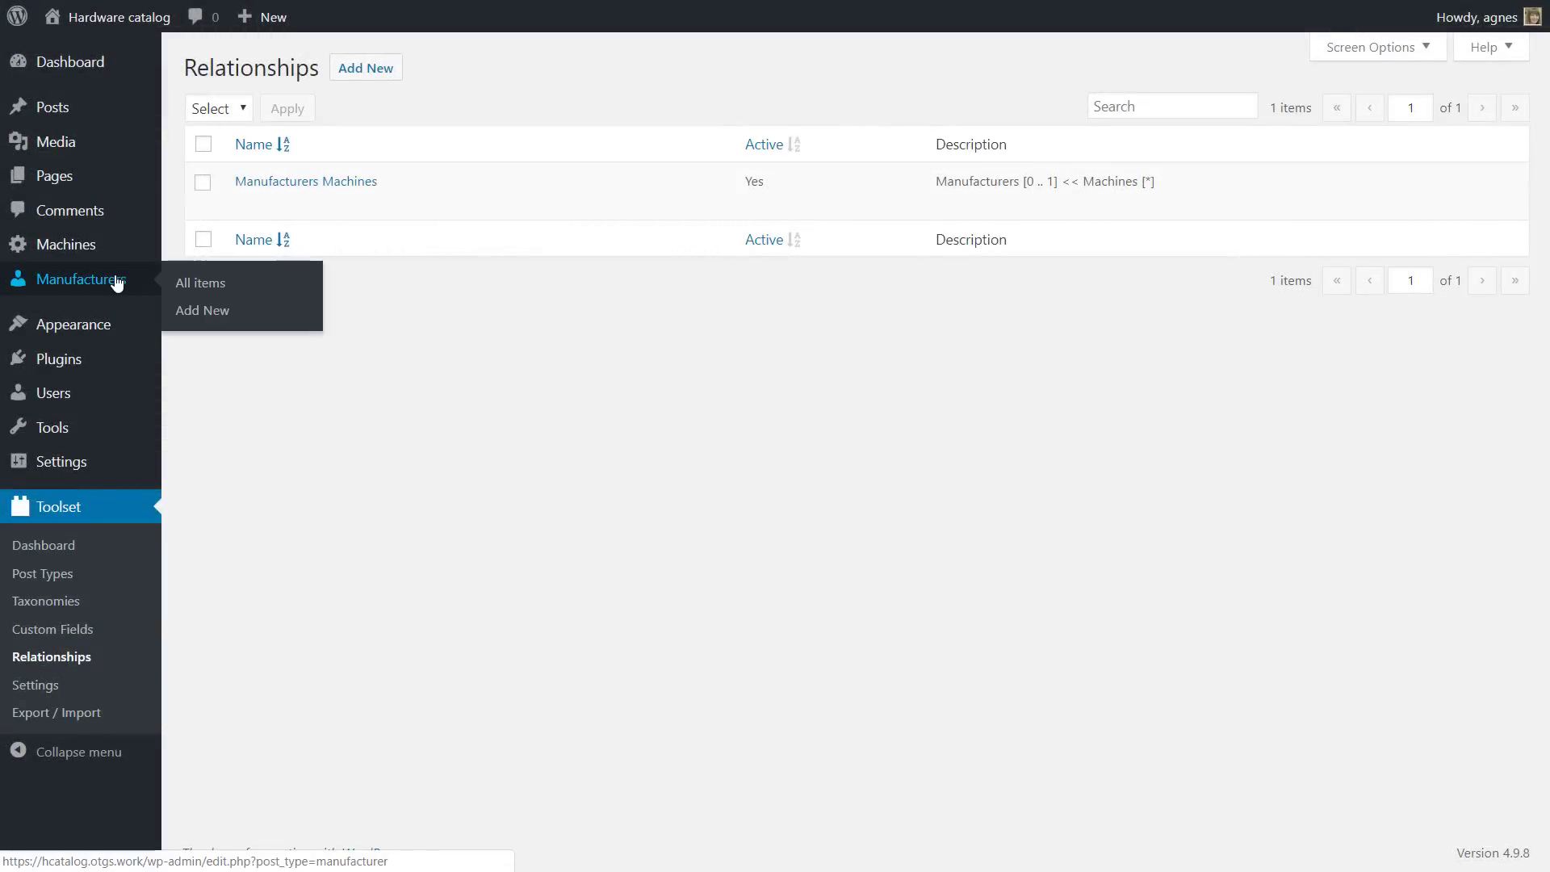
# Check the empty Manufacturers and Machines lists, then begin adding a new machine
pyautogui.click(117, 282)
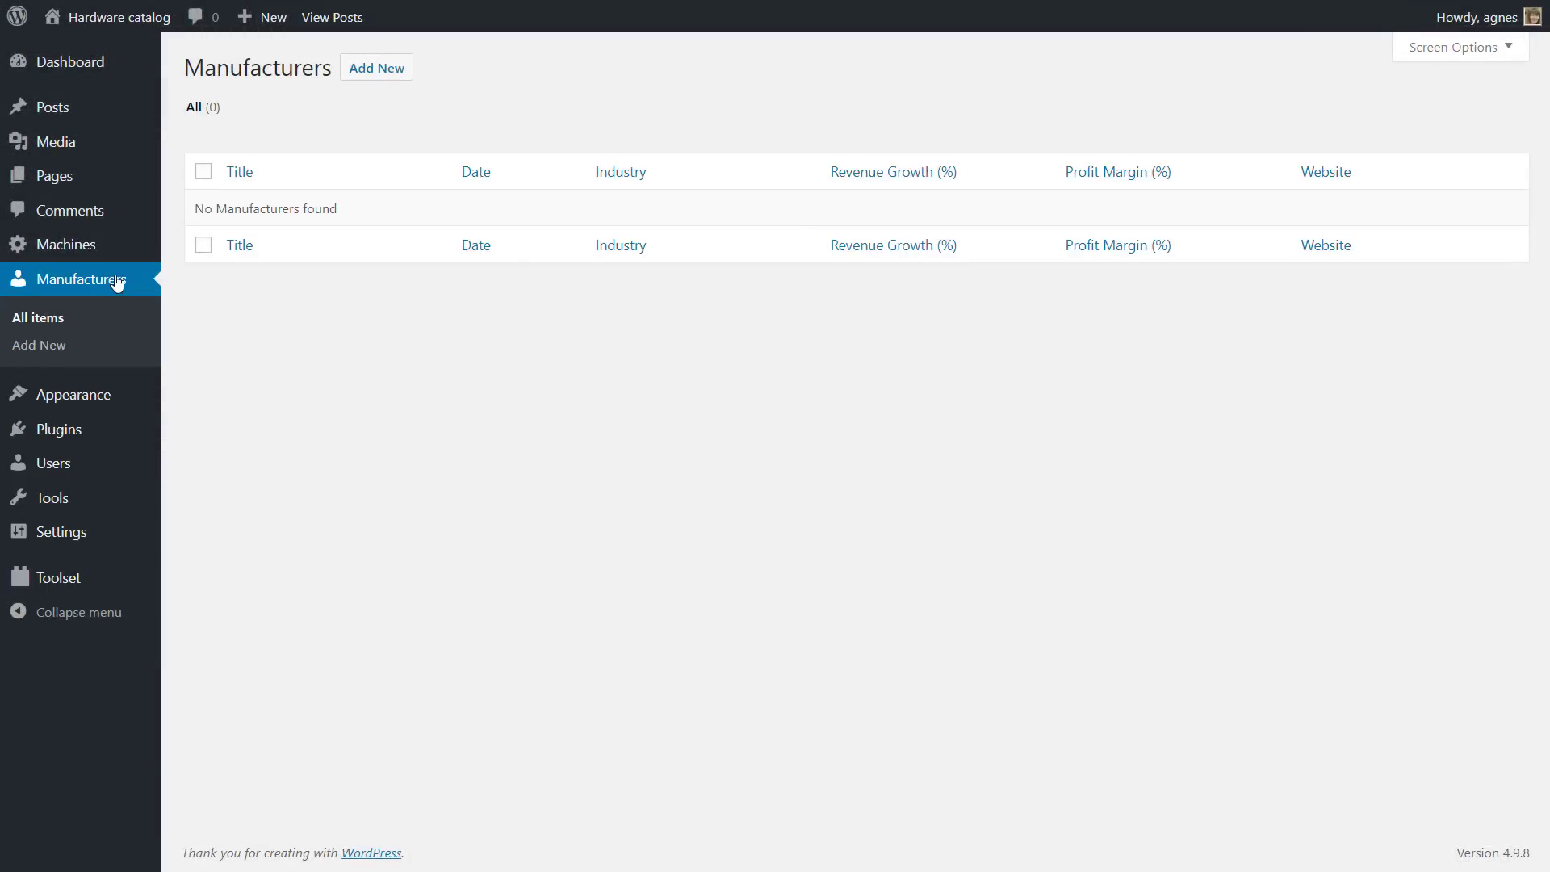
pyautogui.click(114, 252)
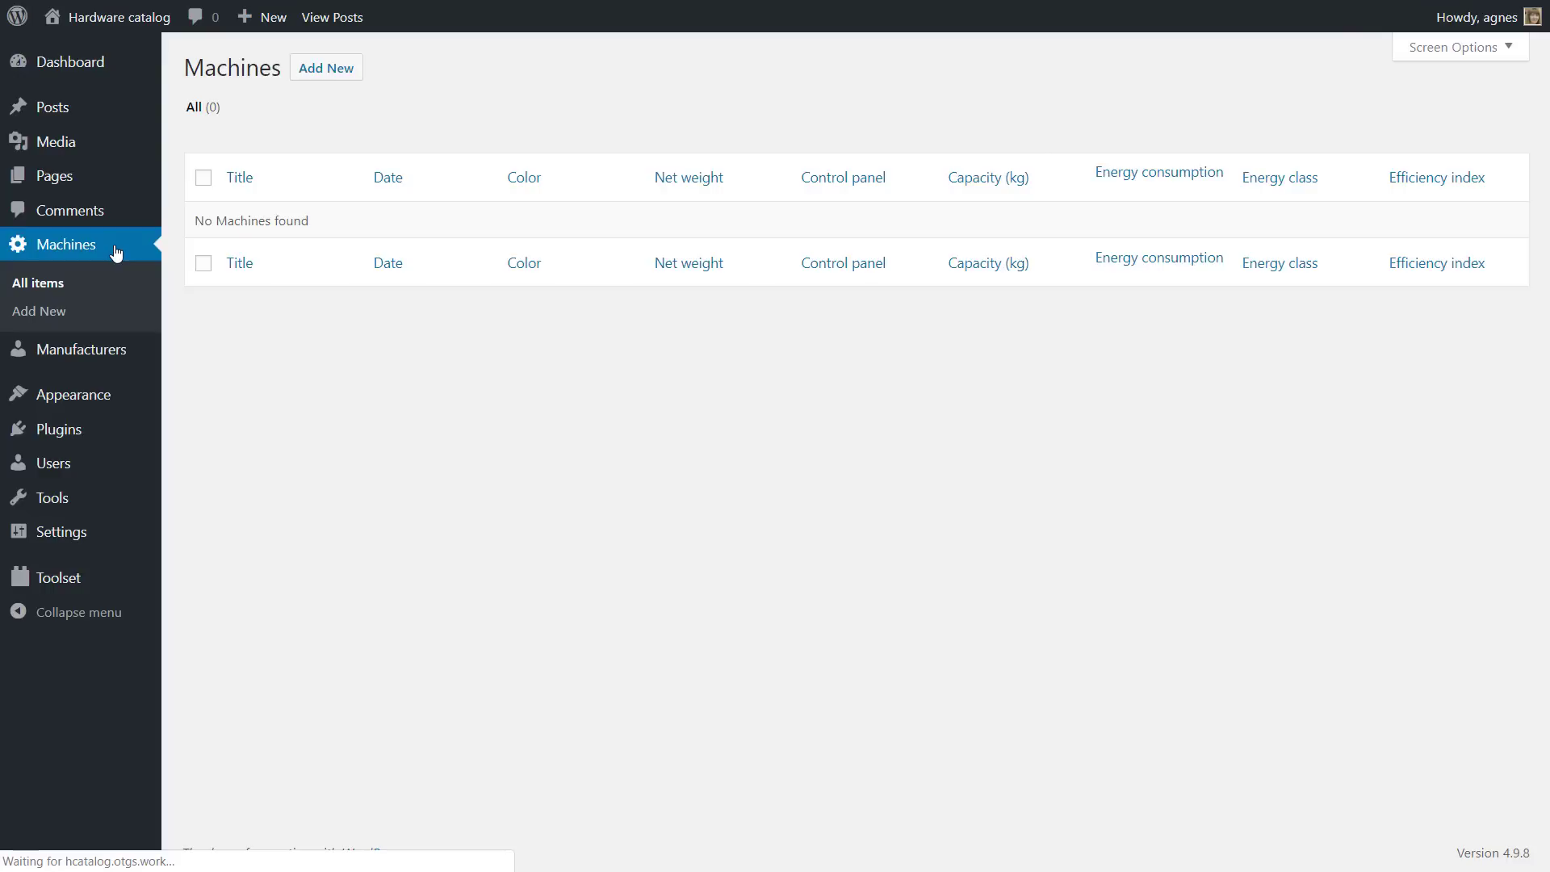
pyautogui.click(328, 72)
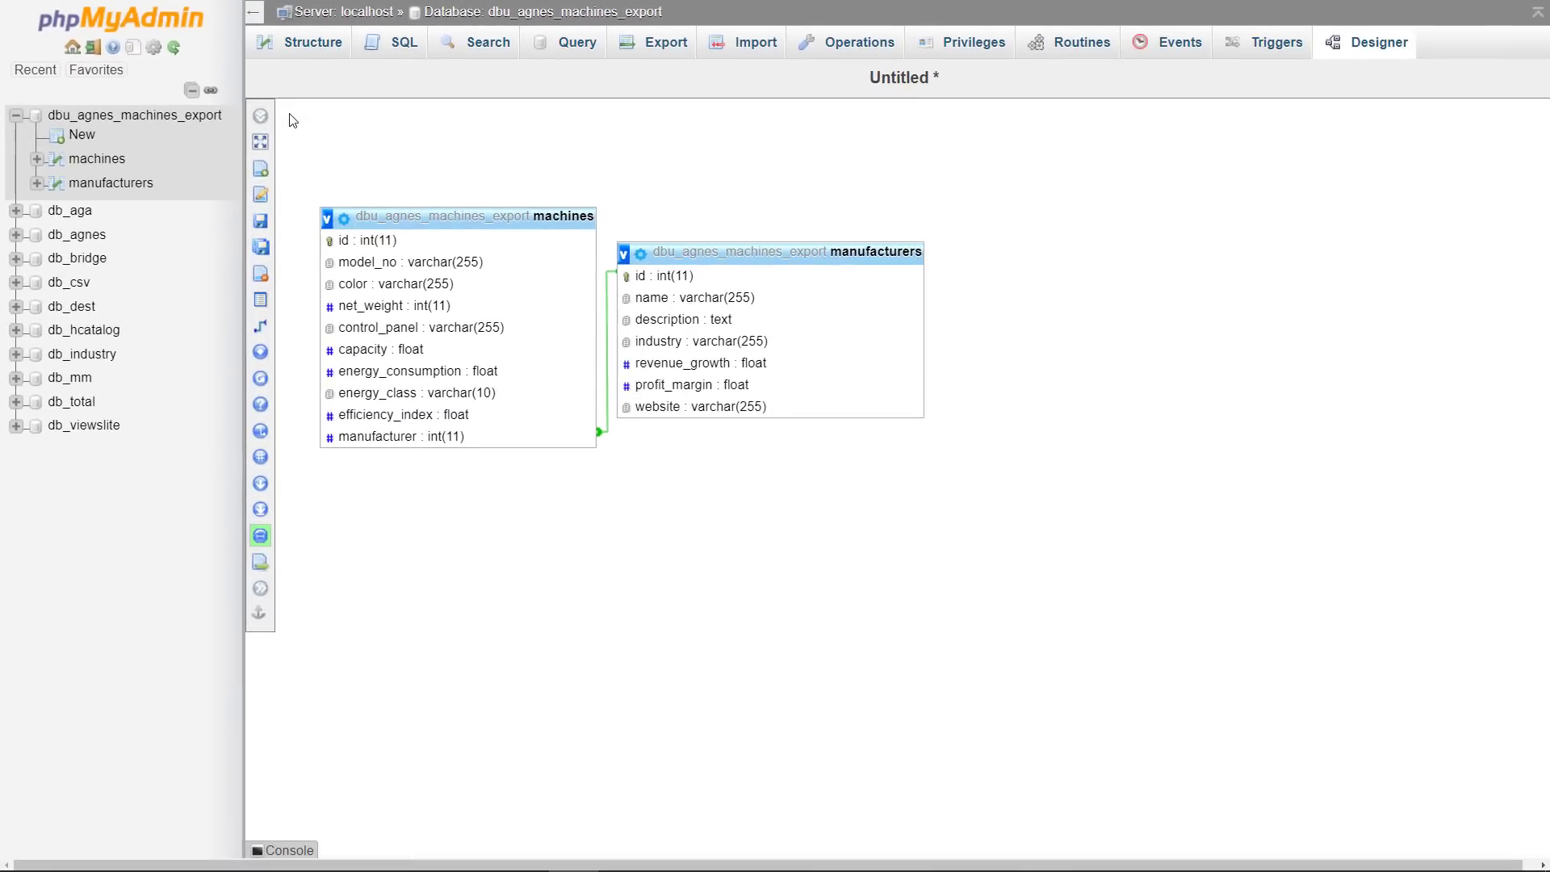
# Query the manufacturers table for columns name through website instead of *, and run it
pyautogui.click(130, 186)
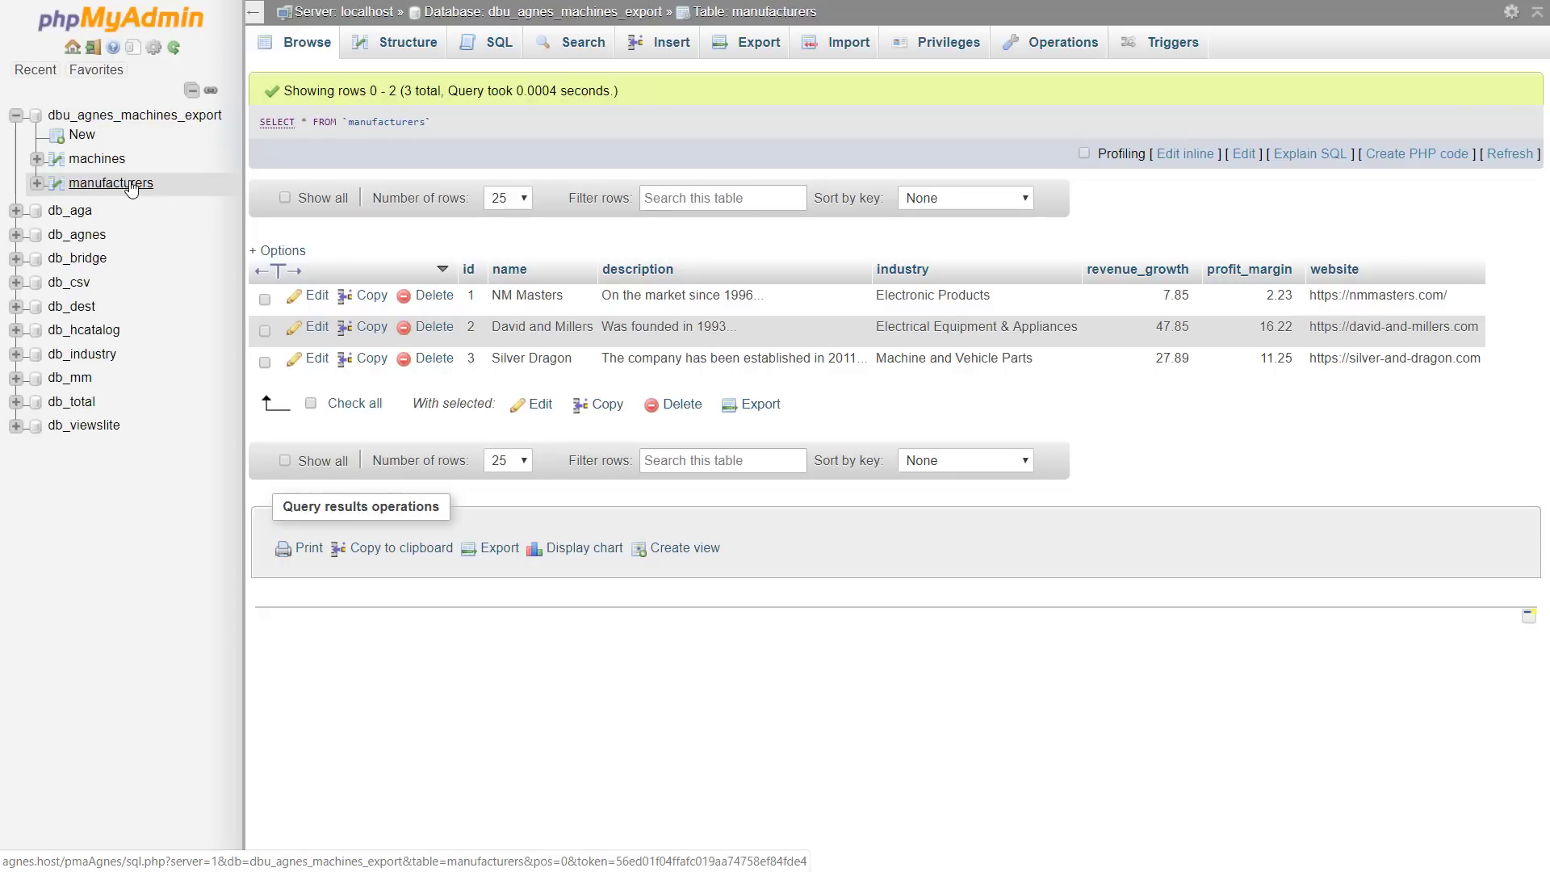
pyautogui.click(493, 46)
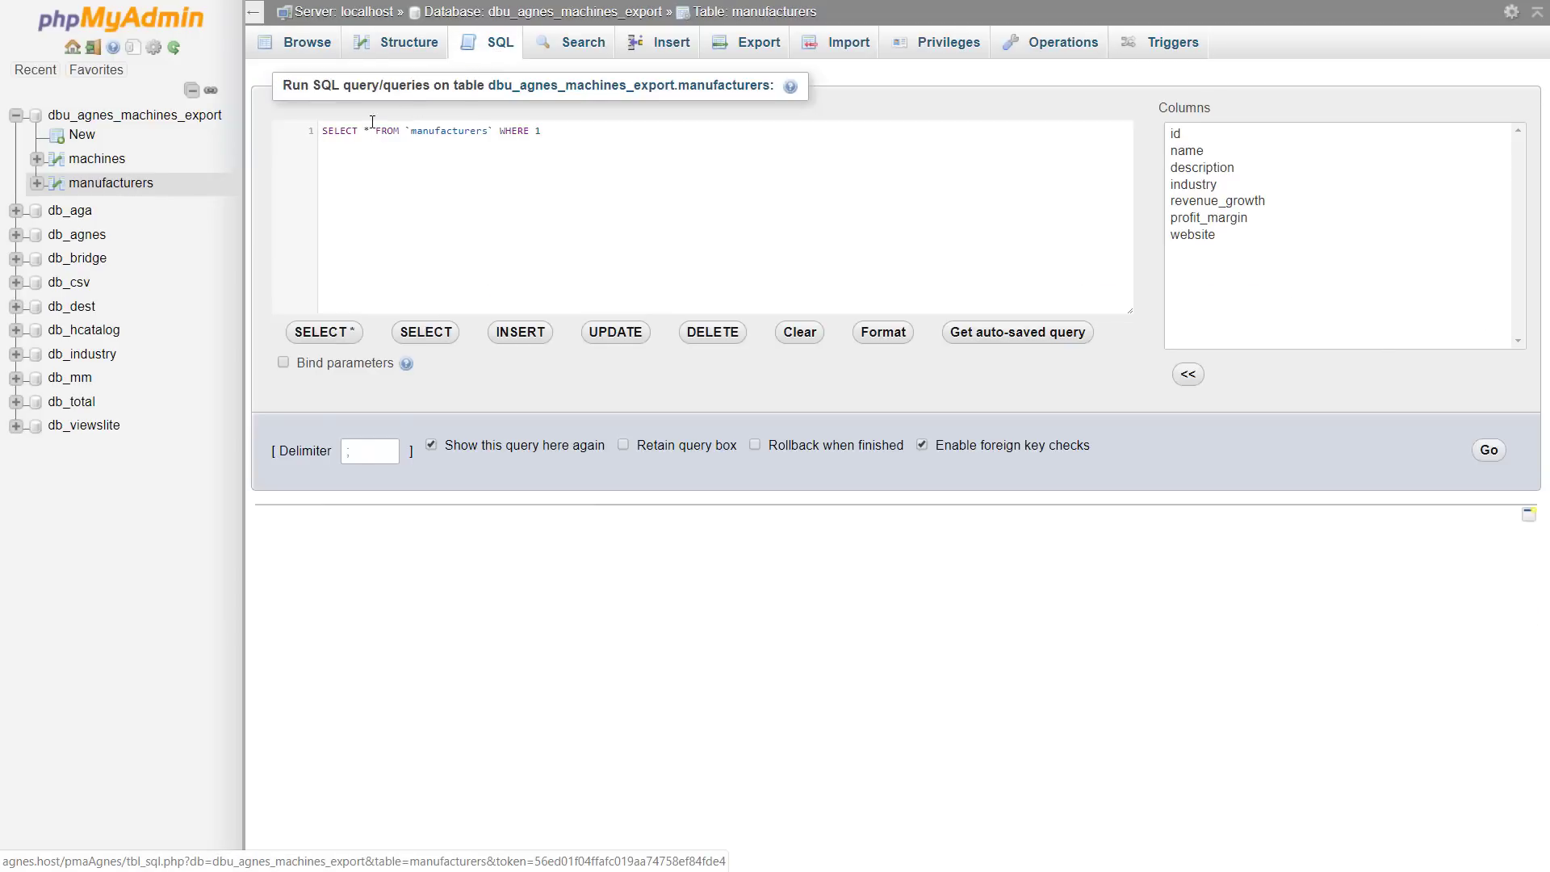
pyautogui.click(367, 129)
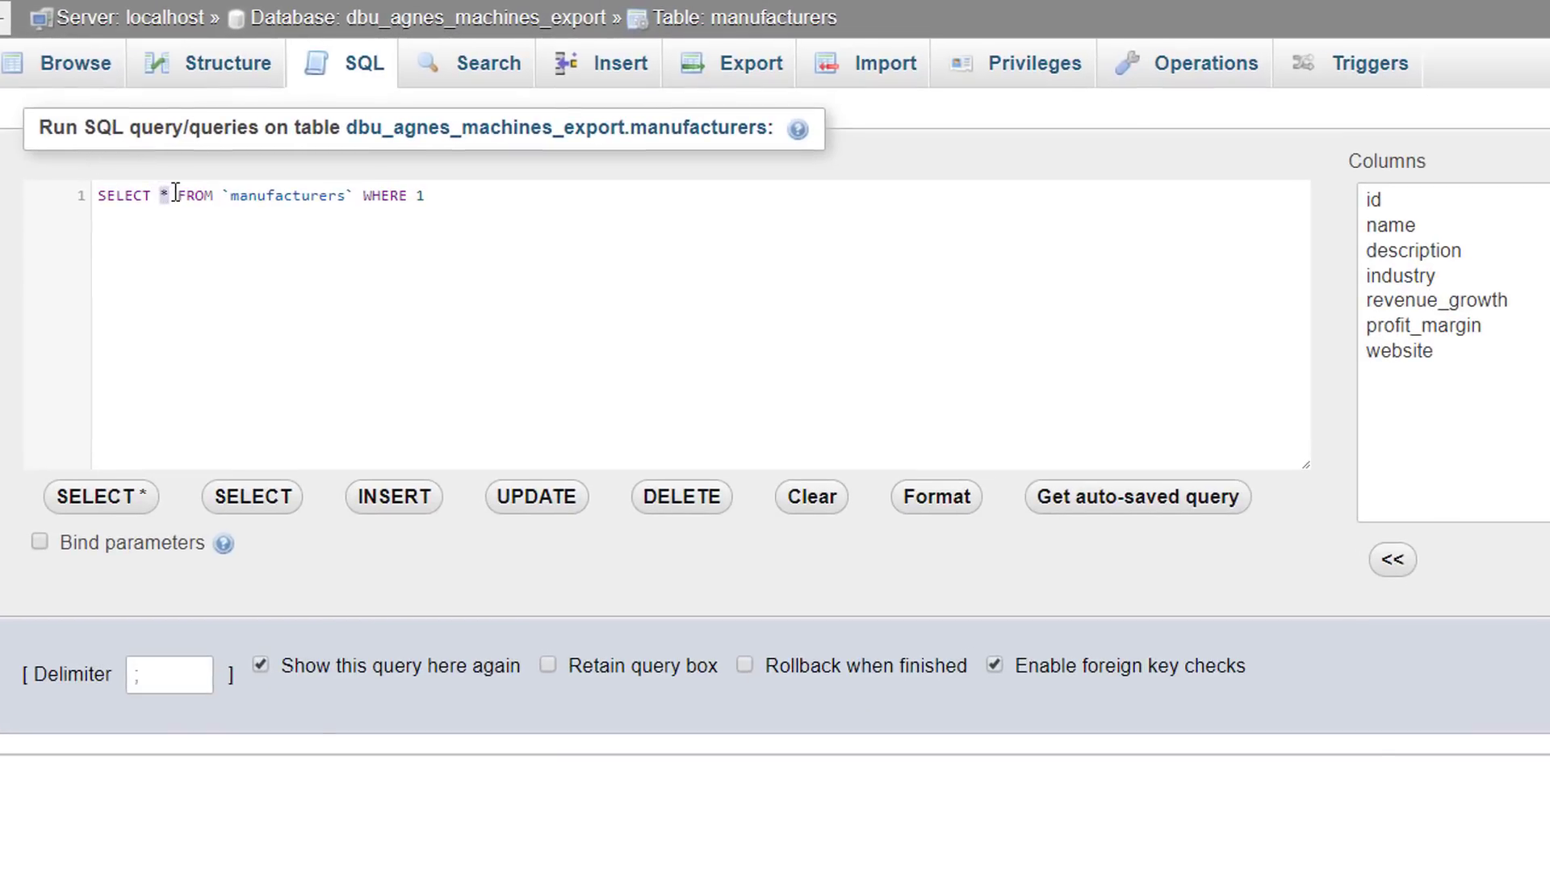
pyautogui.click(1402, 230)
pyautogui.keyDown('shift'); pyautogui.click(1401, 351); pyautogui.keyUp('shift')
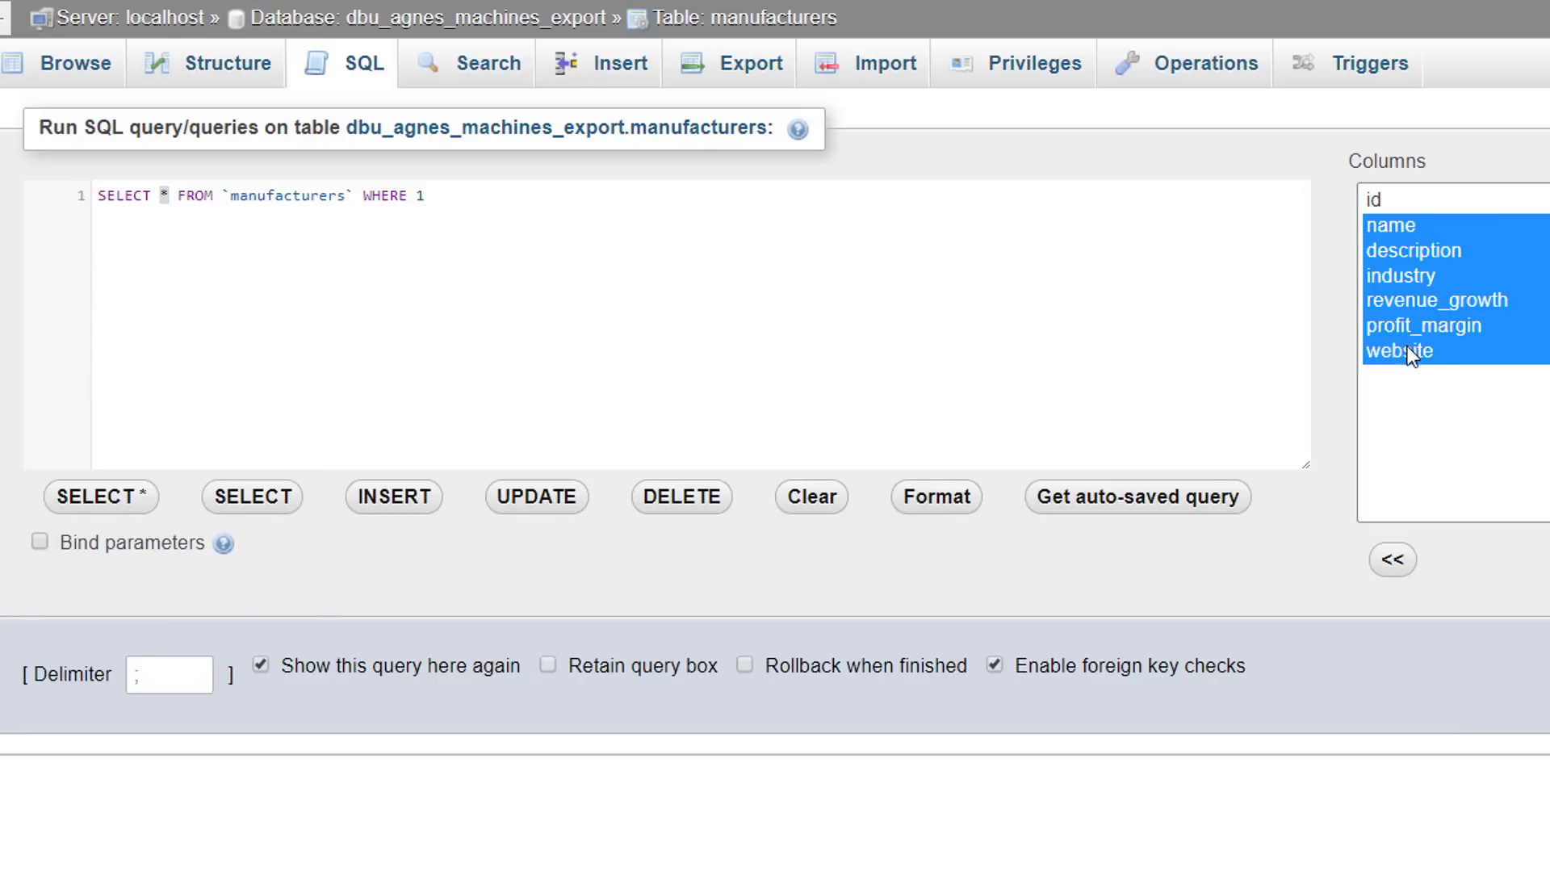
pyautogui.click(1393, 560)
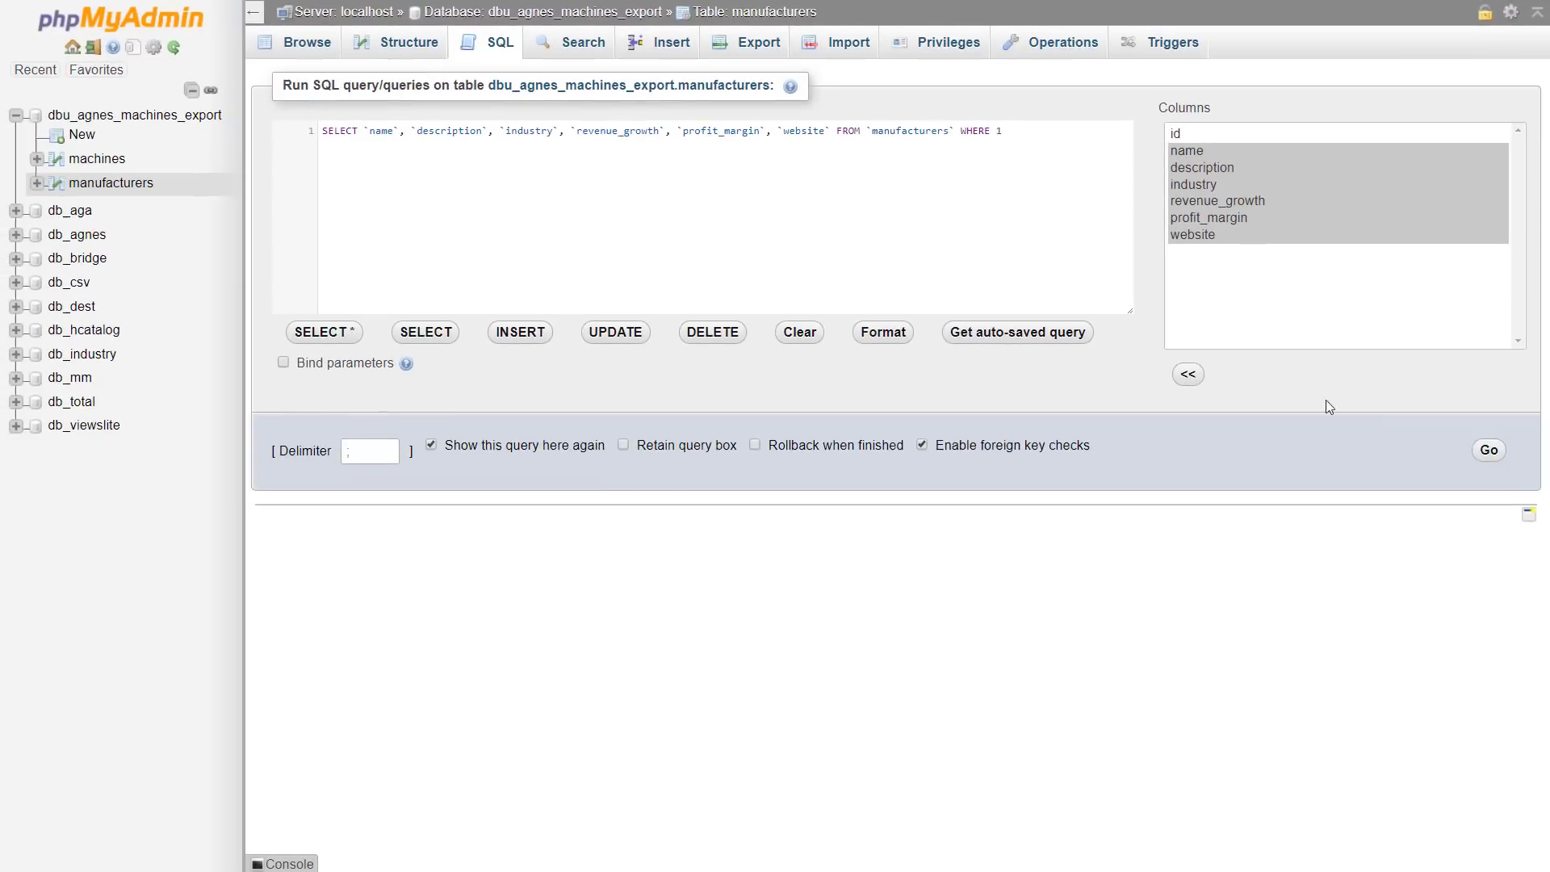
pyautogui.click(1490, 451)
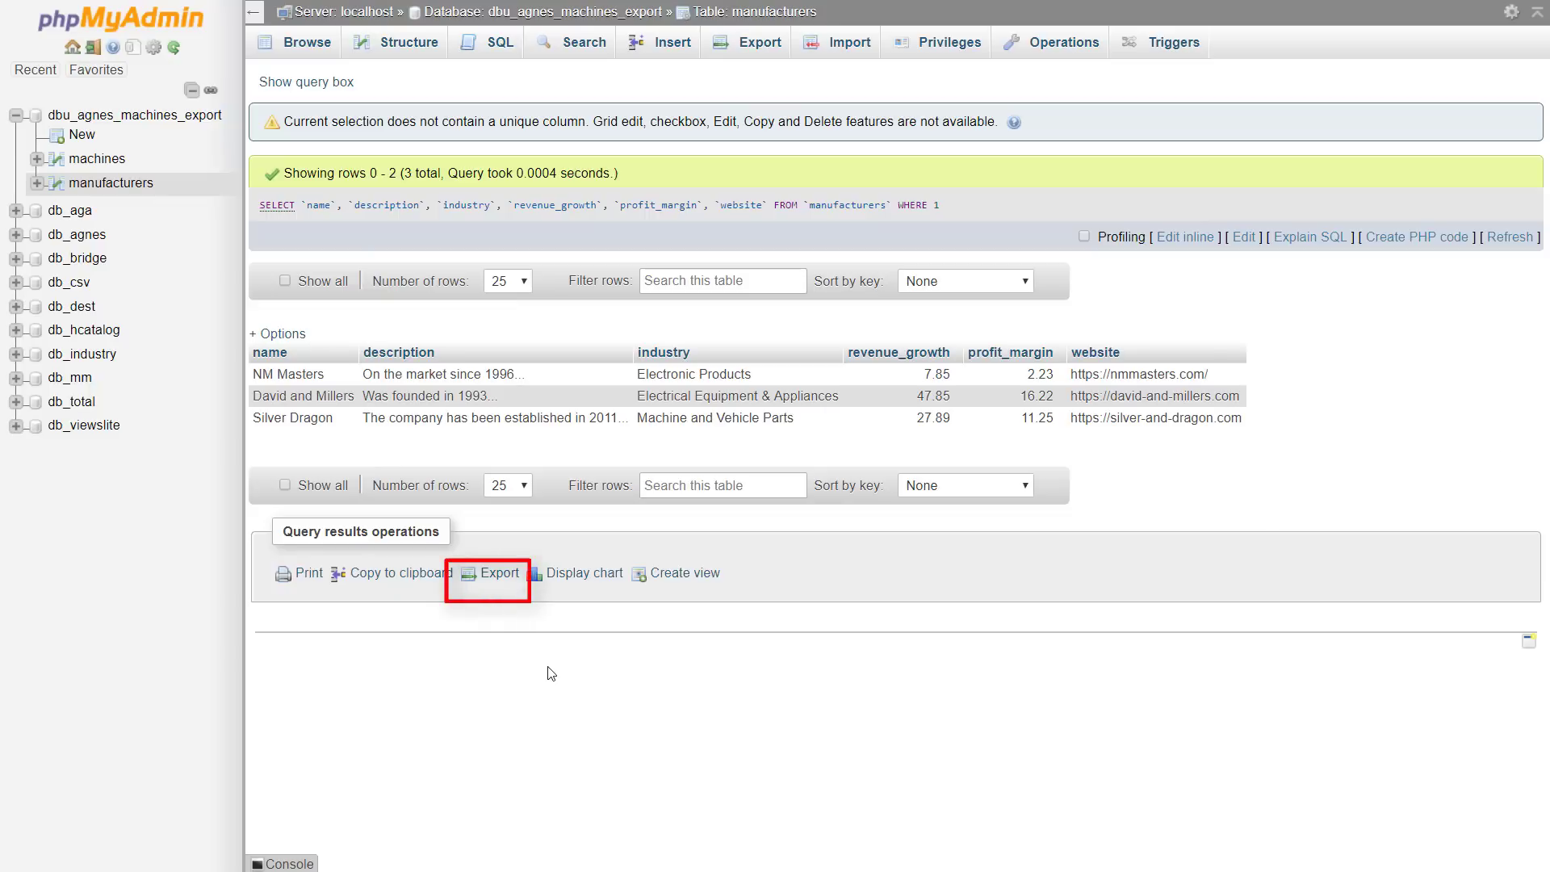
# Export the manufacturer results as CSV with column names, then show manufacturers.csv in its folder
pyautogui.click(497, 577)
pyautogui.click(412, 318)
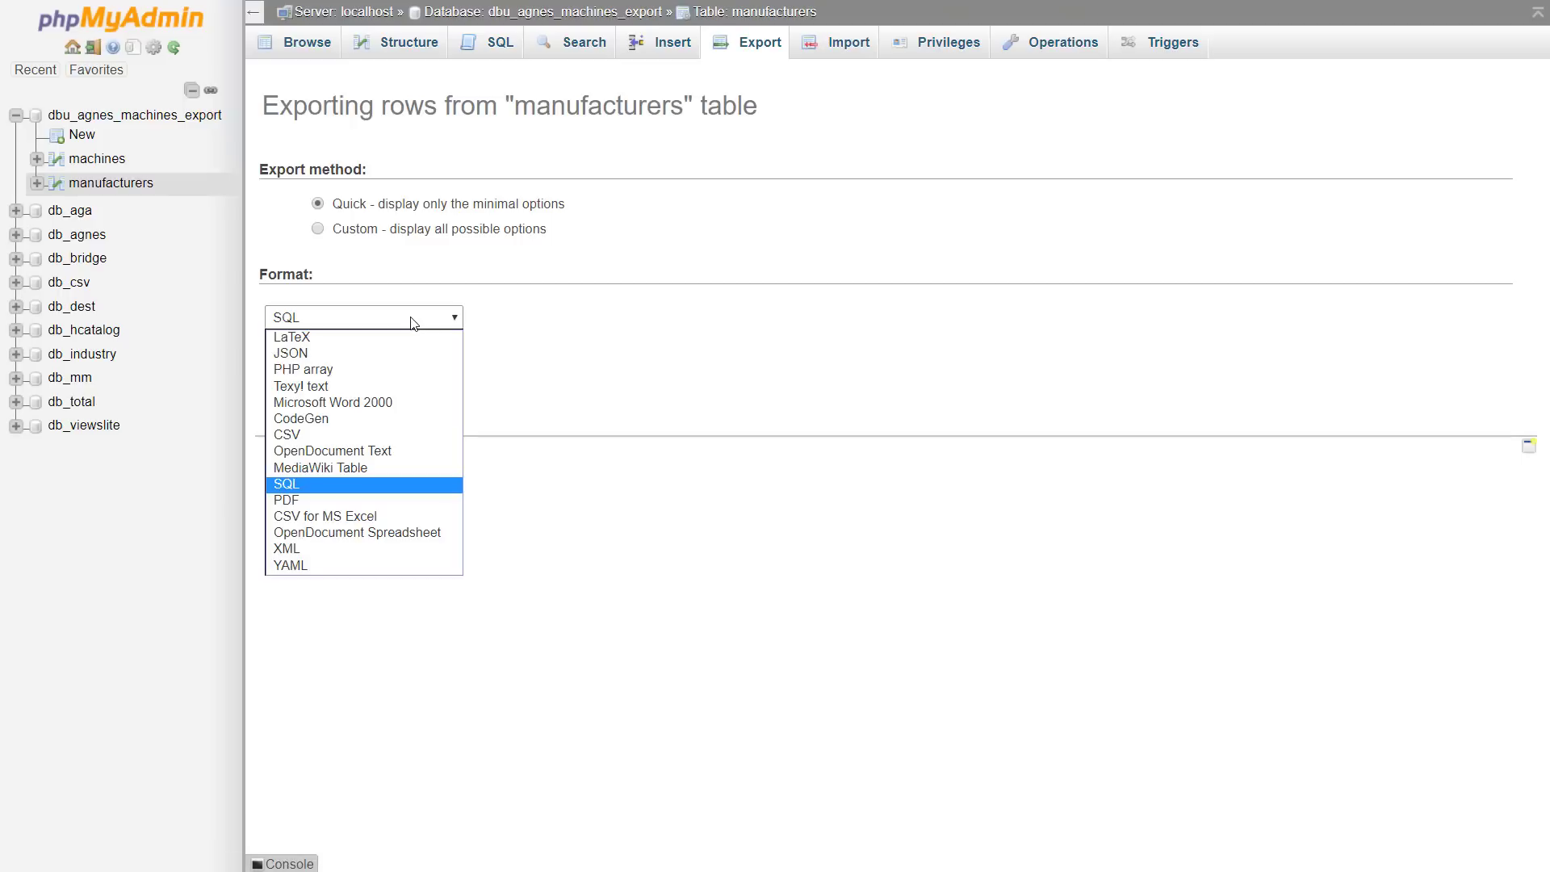
pyautogui.click(391, 436)
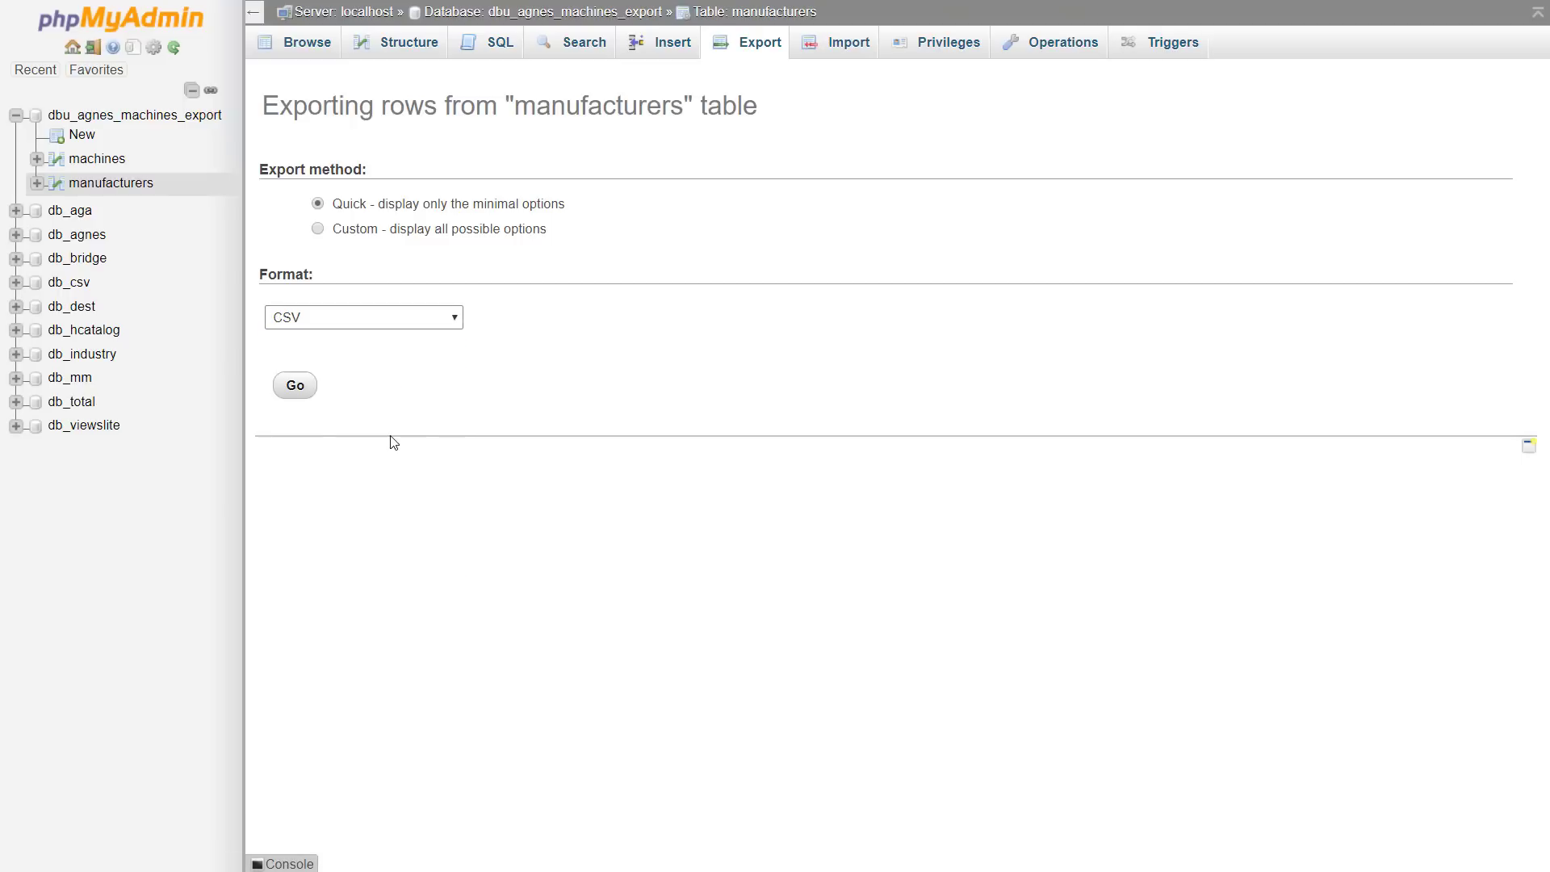
pyautogui.click(415, 233)
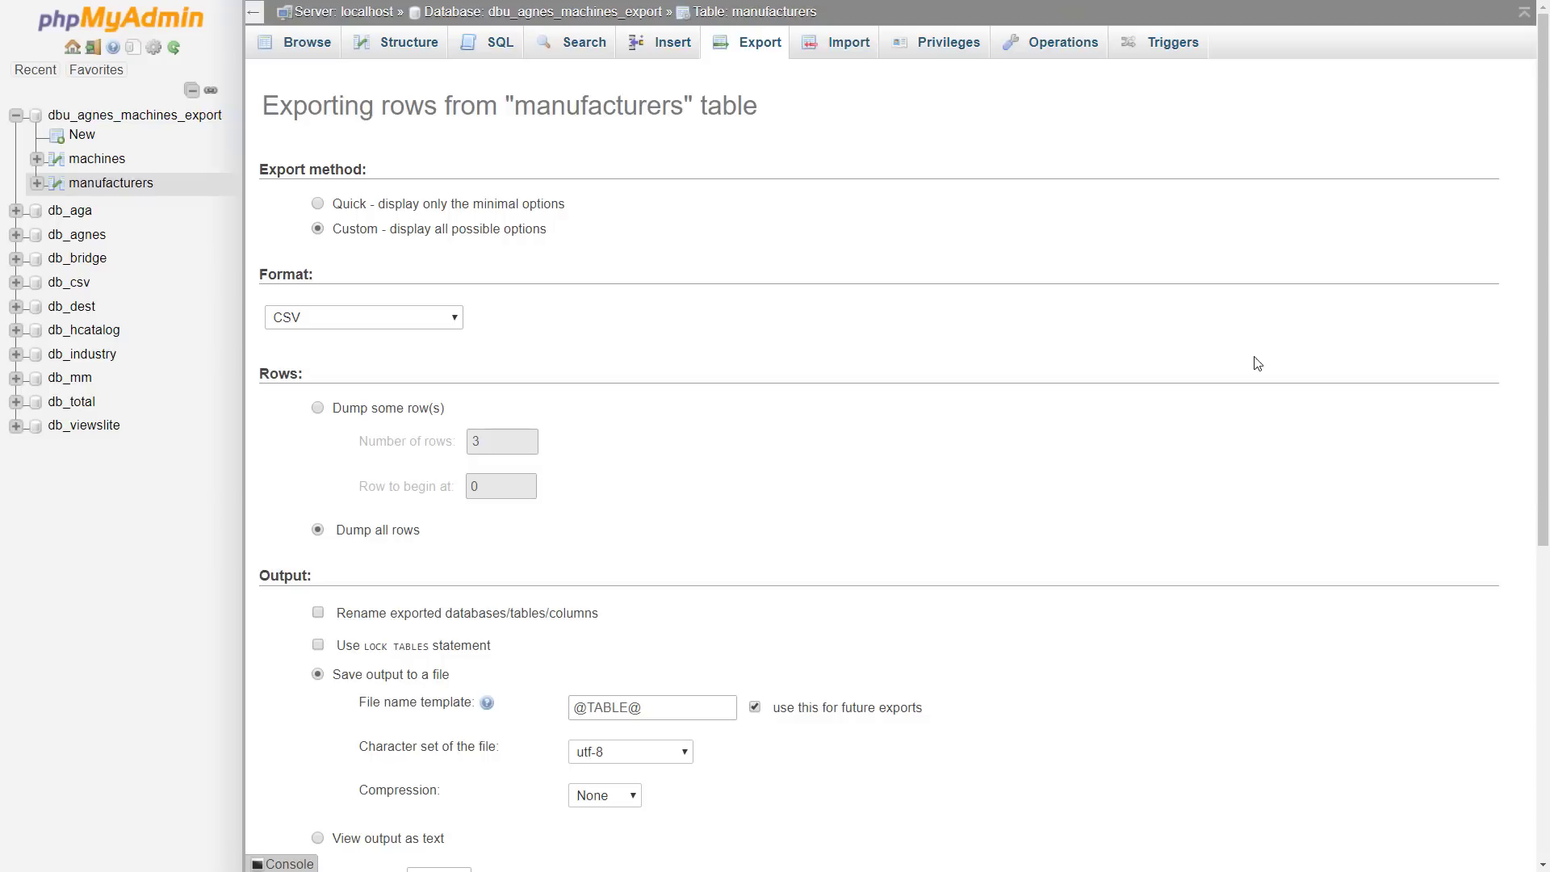
pyautogui.moveTo(1544, 355); pyautogui.dragTo(1545, 687)
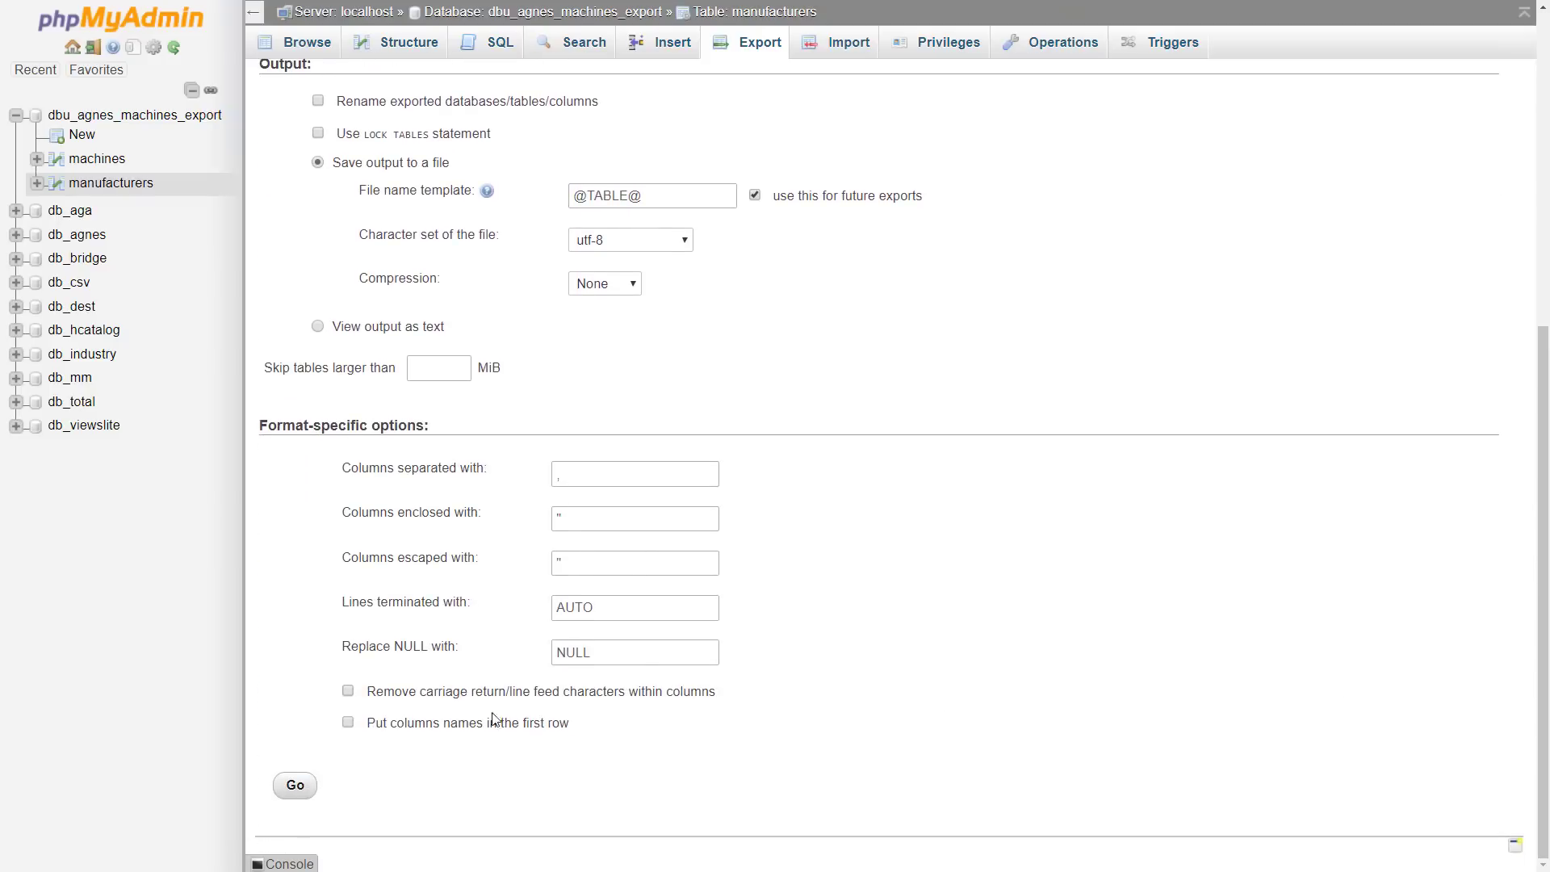
pyautogui.click(297, 787)
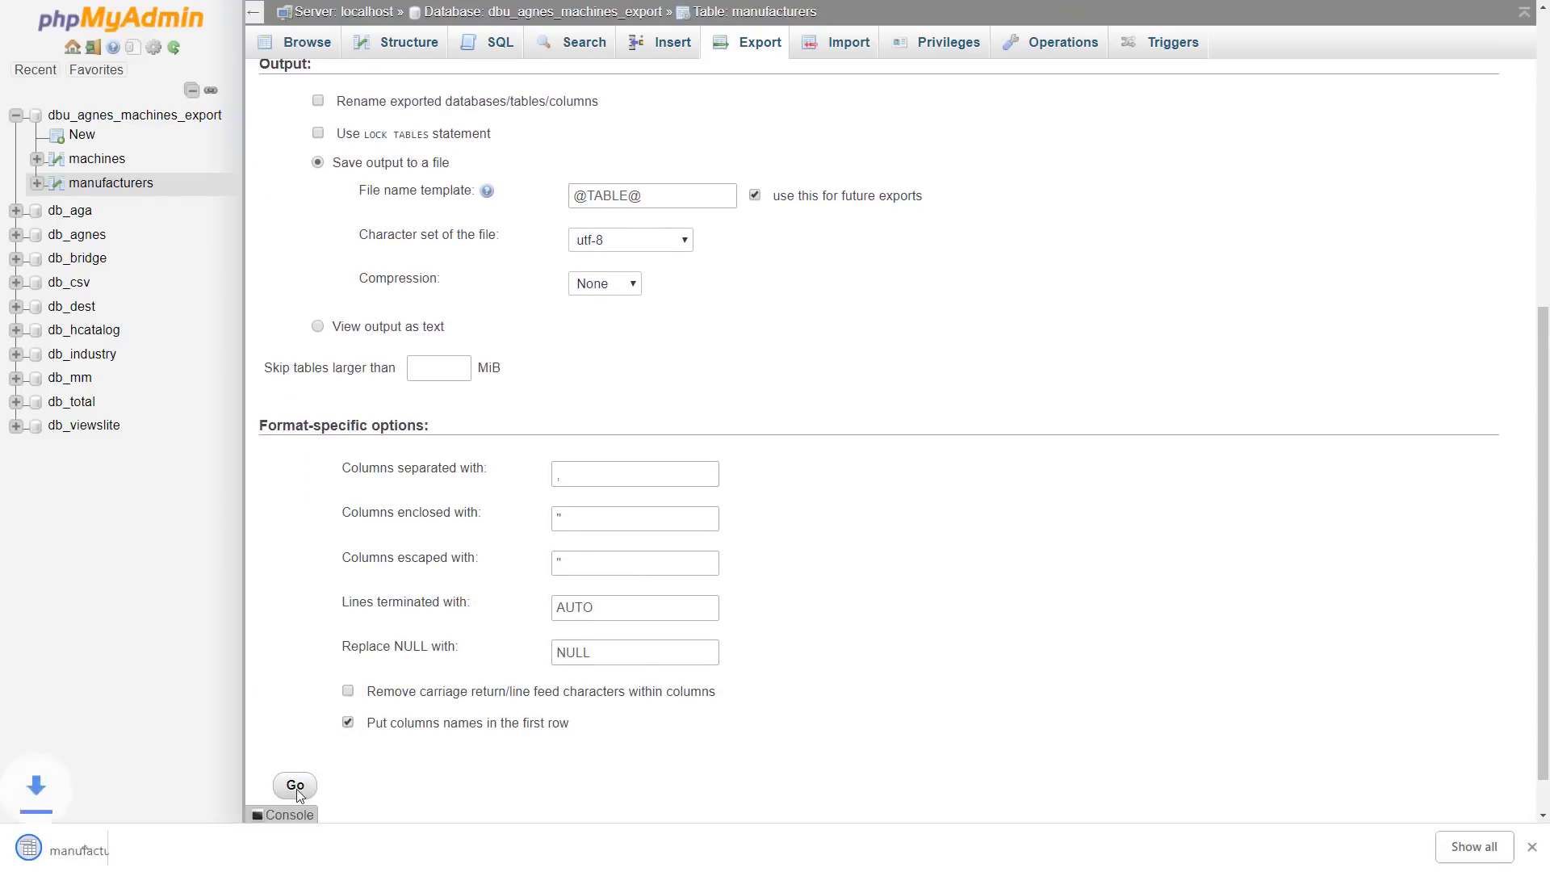
pyautogui.click(208, 848)
pyautogui.click(231, 780)
# Open manufacturers.csv in OpenOffice Calc with the default text import settings
pyautogui.doubleClick(637, 231)
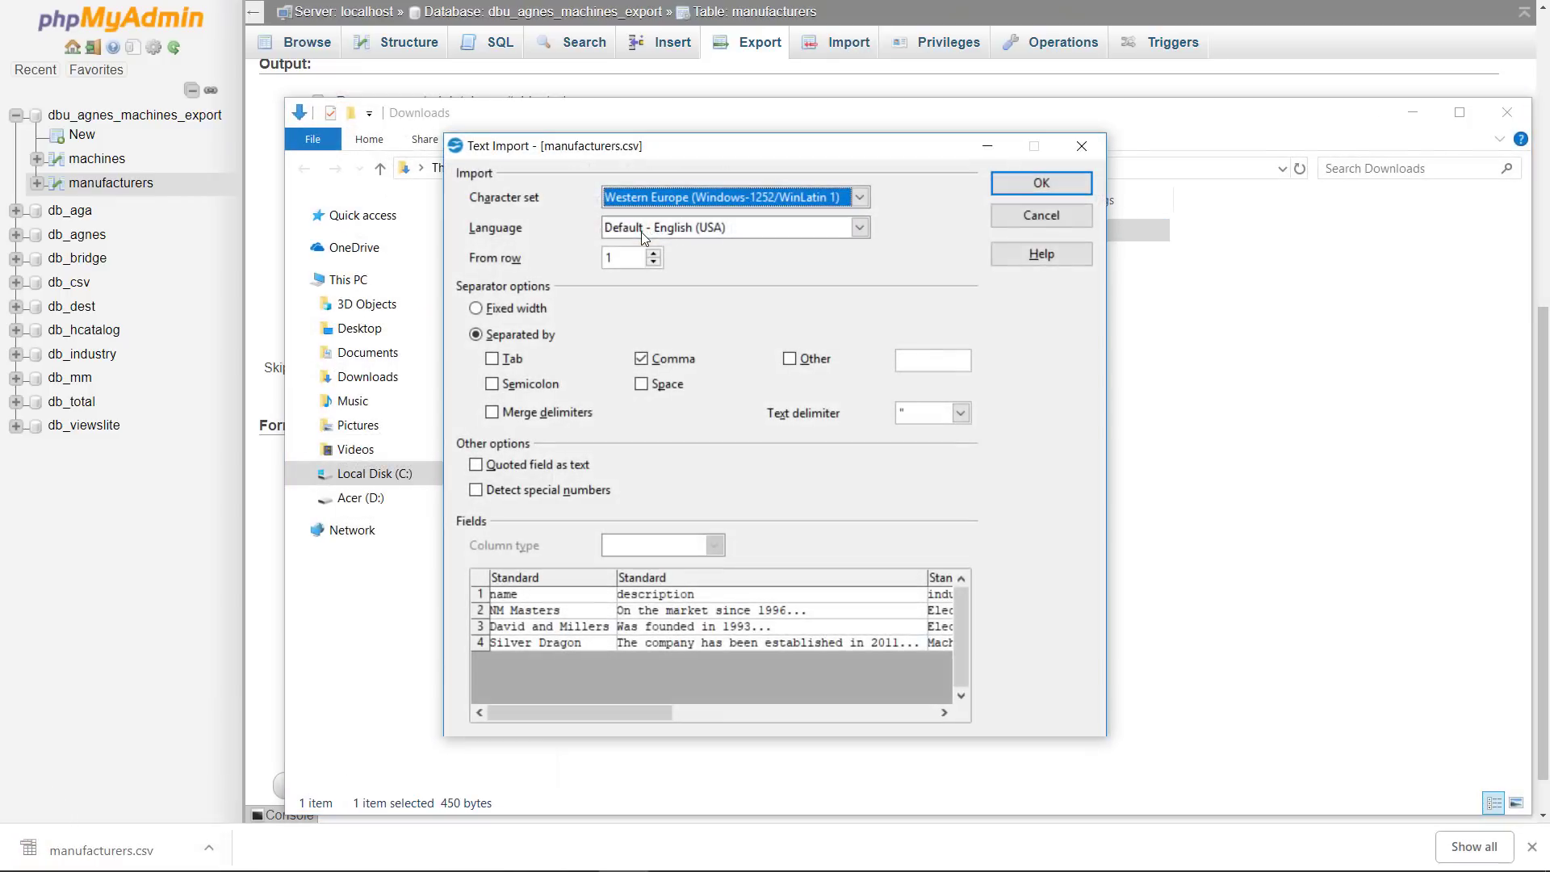
pyautogui.click(1020, 183)
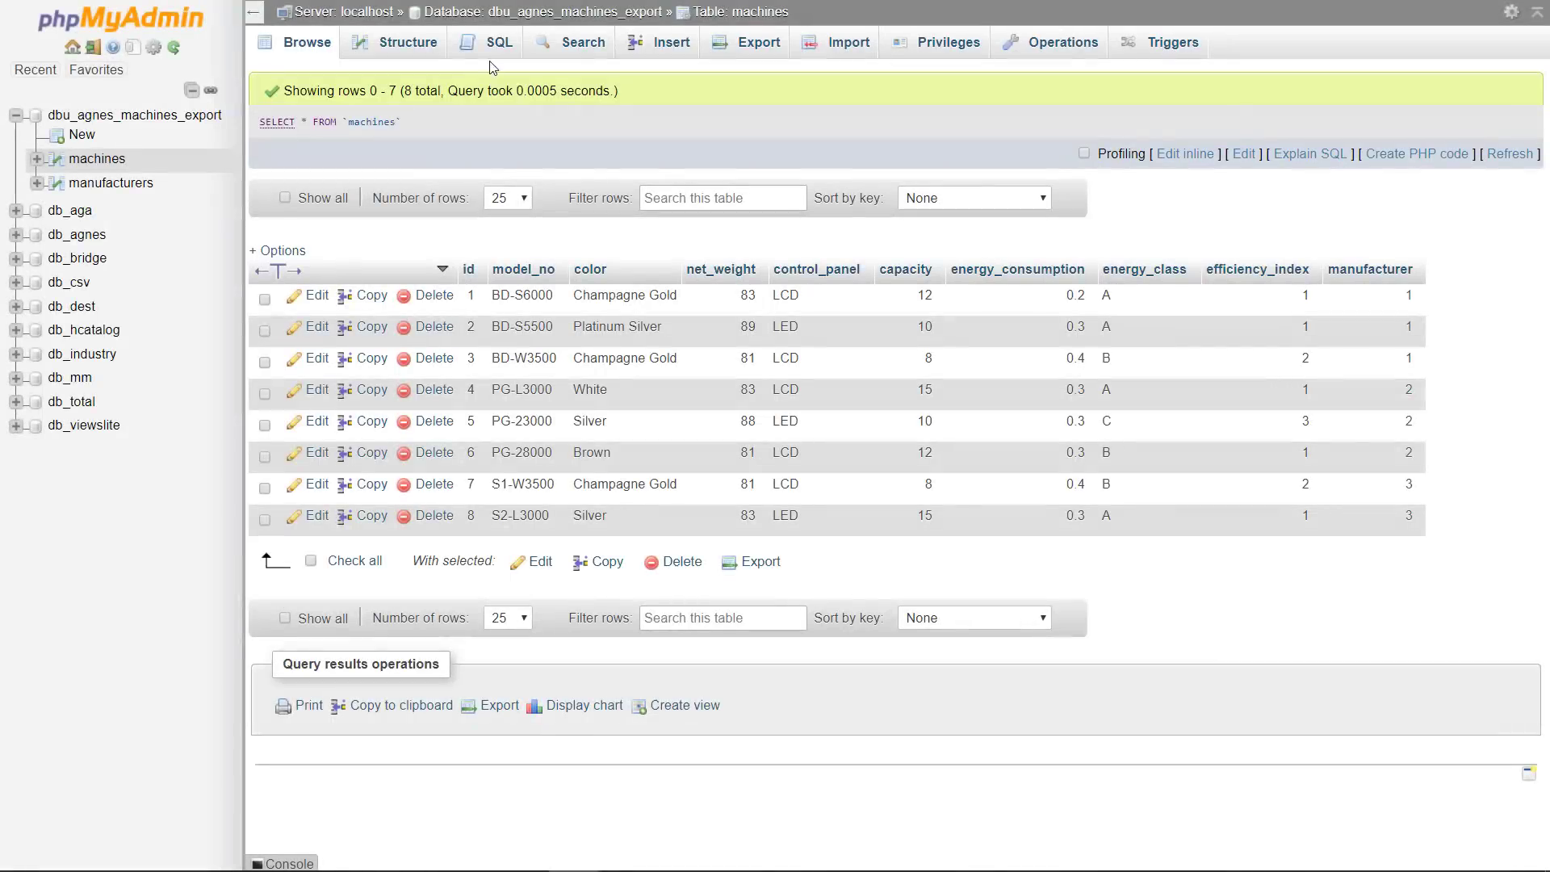
# Query the machines table for columns model_no through manufacturer, leaving out id
pyautogui.click(491, 44)
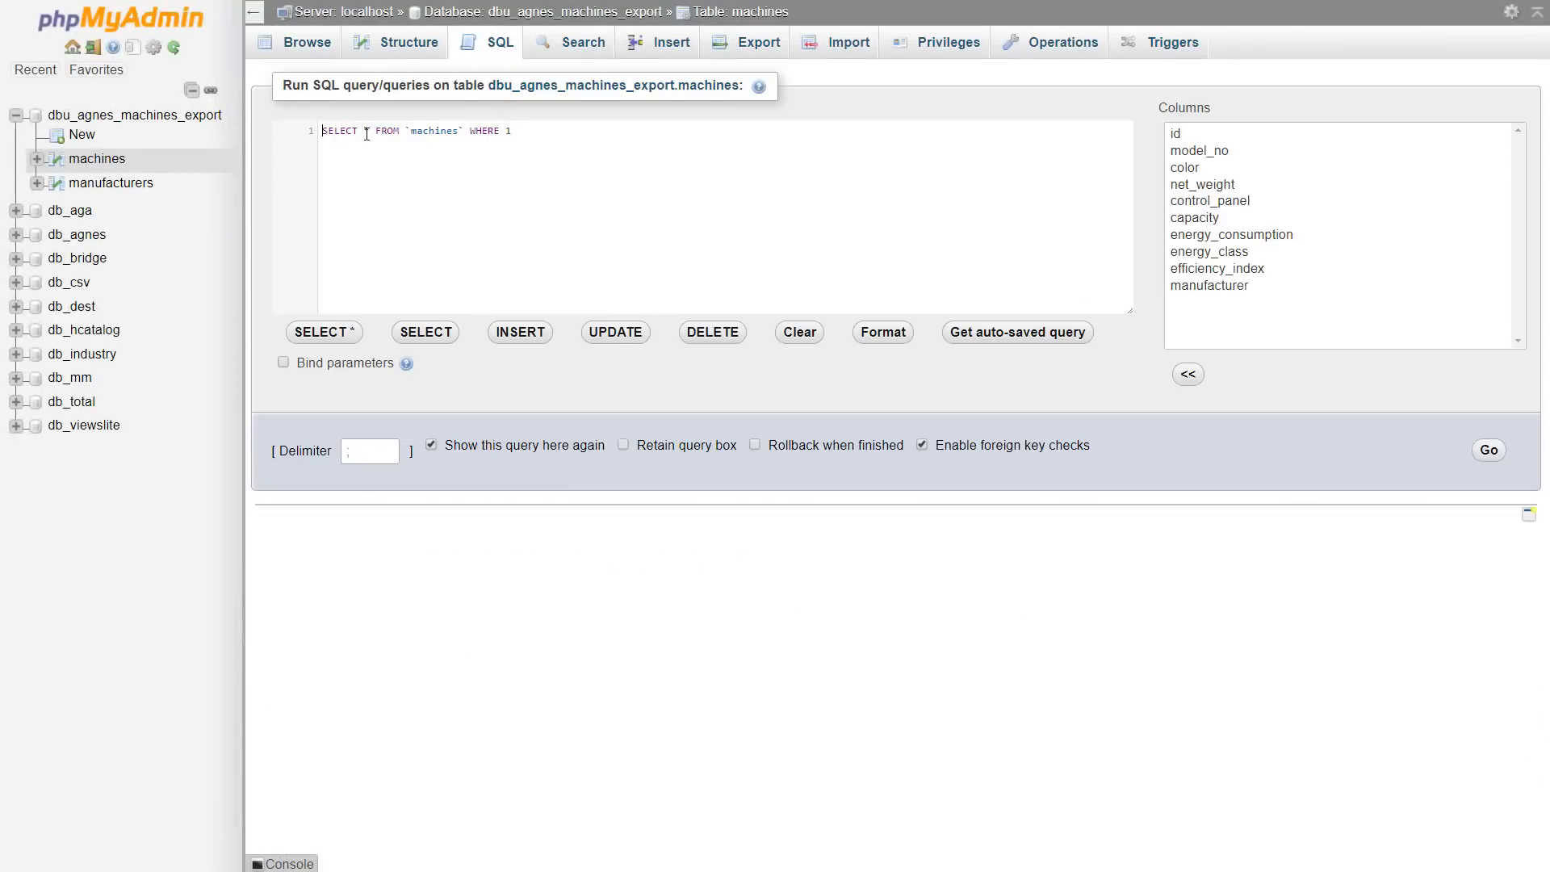
pyautogui.moveTo(1268, 157); pyautogui.dragTo(1217, 318)
pyautogui.click(1187, 374)
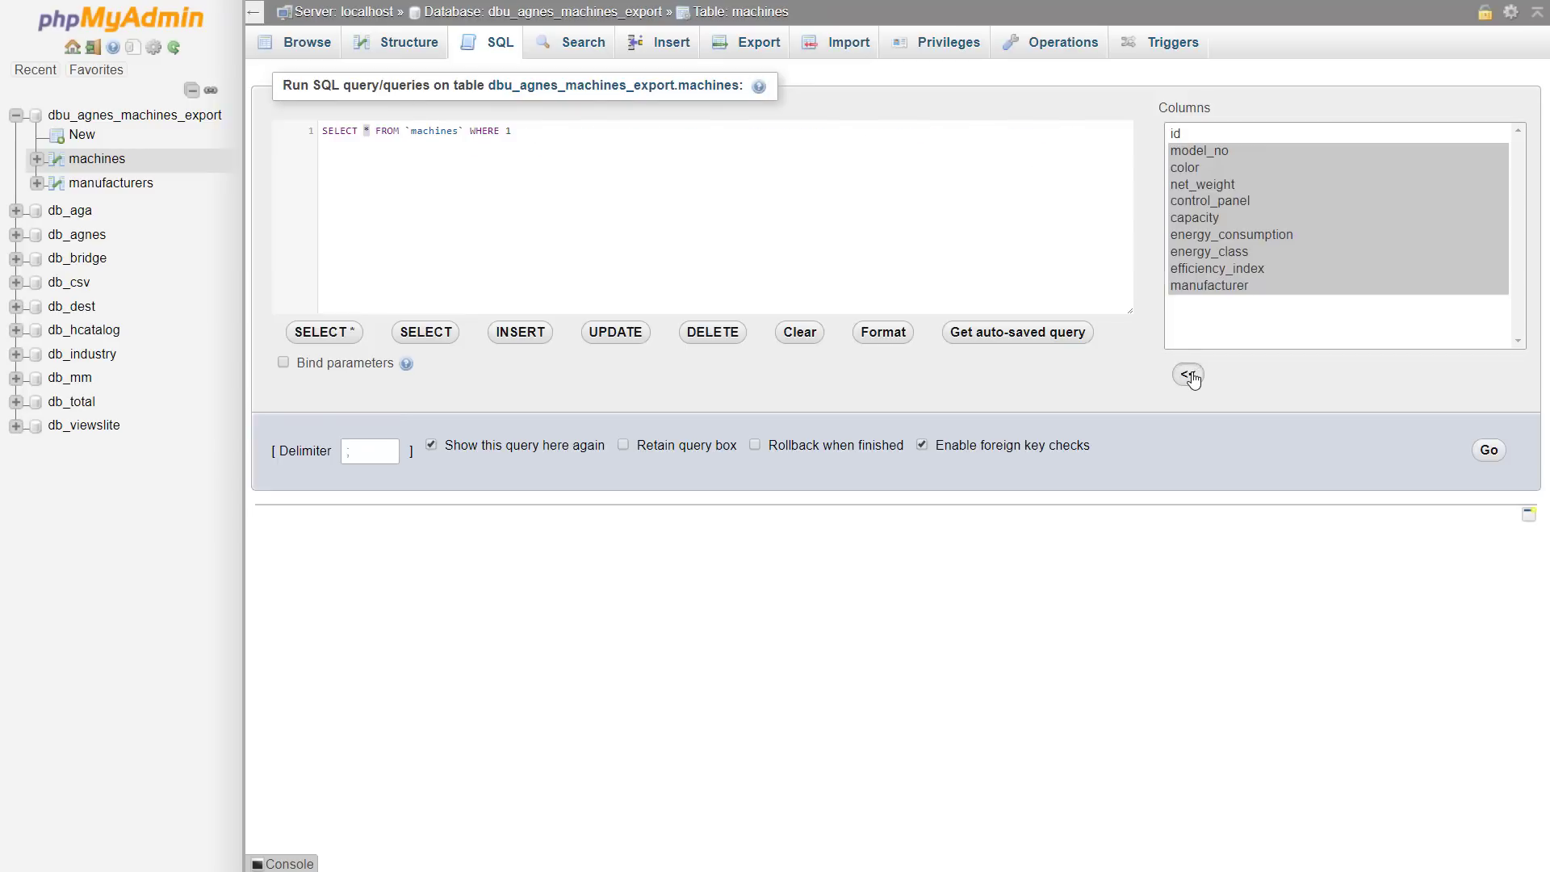
pyautogui.click(1490, 452)
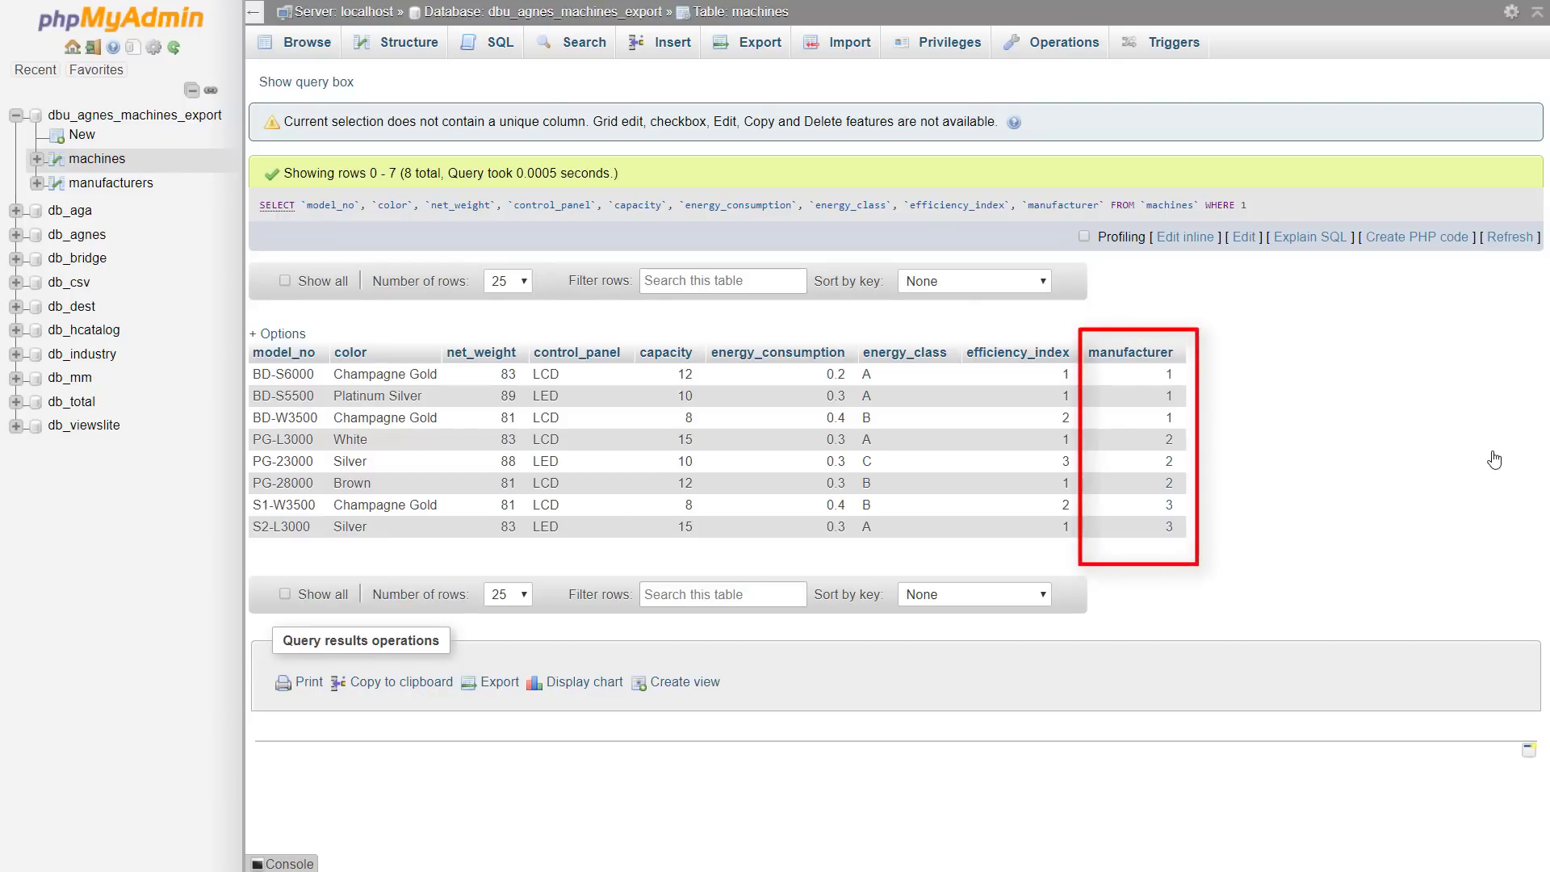
# Replace the query with a JOIN on manufacturers so manufacturer names show instead of ids
pyautogui.click(1184, 237)
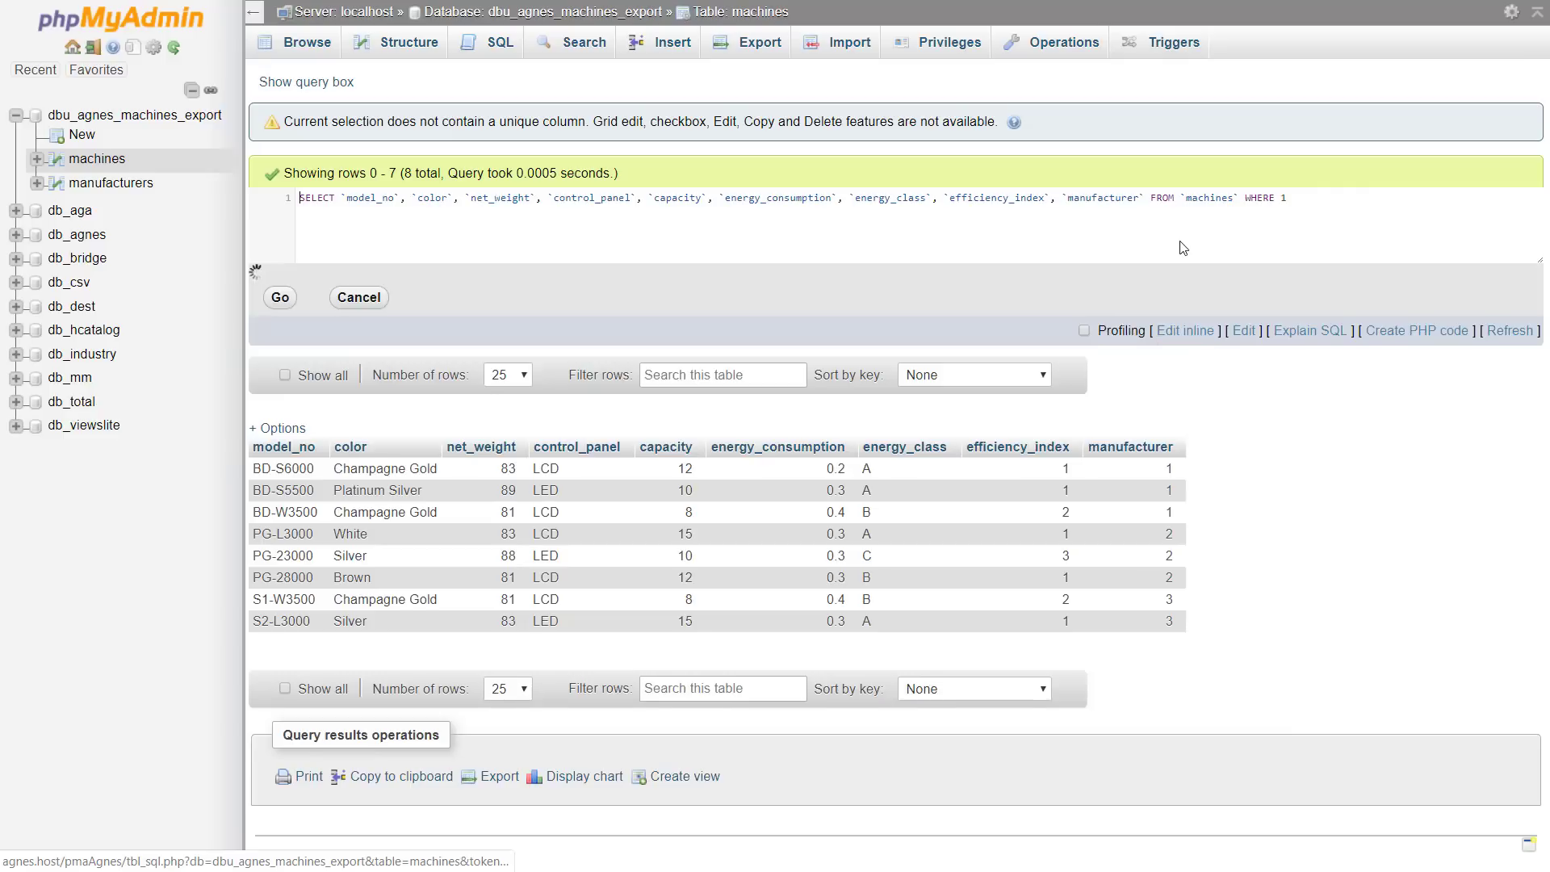
pyautogui.hotkey('ctrl', 'a')
pyautogui.write('SELECT `model_no`, `color`, `net_weight`, `control_panel`, `capacity`, `energy_consumption`, `energy_class`, `efficiency_index`, manufacturers.name AS manufacturer FROM `machines` JOIN manufacturers ON (machines.manufacturer = manufacturers.id) WHERE 1')
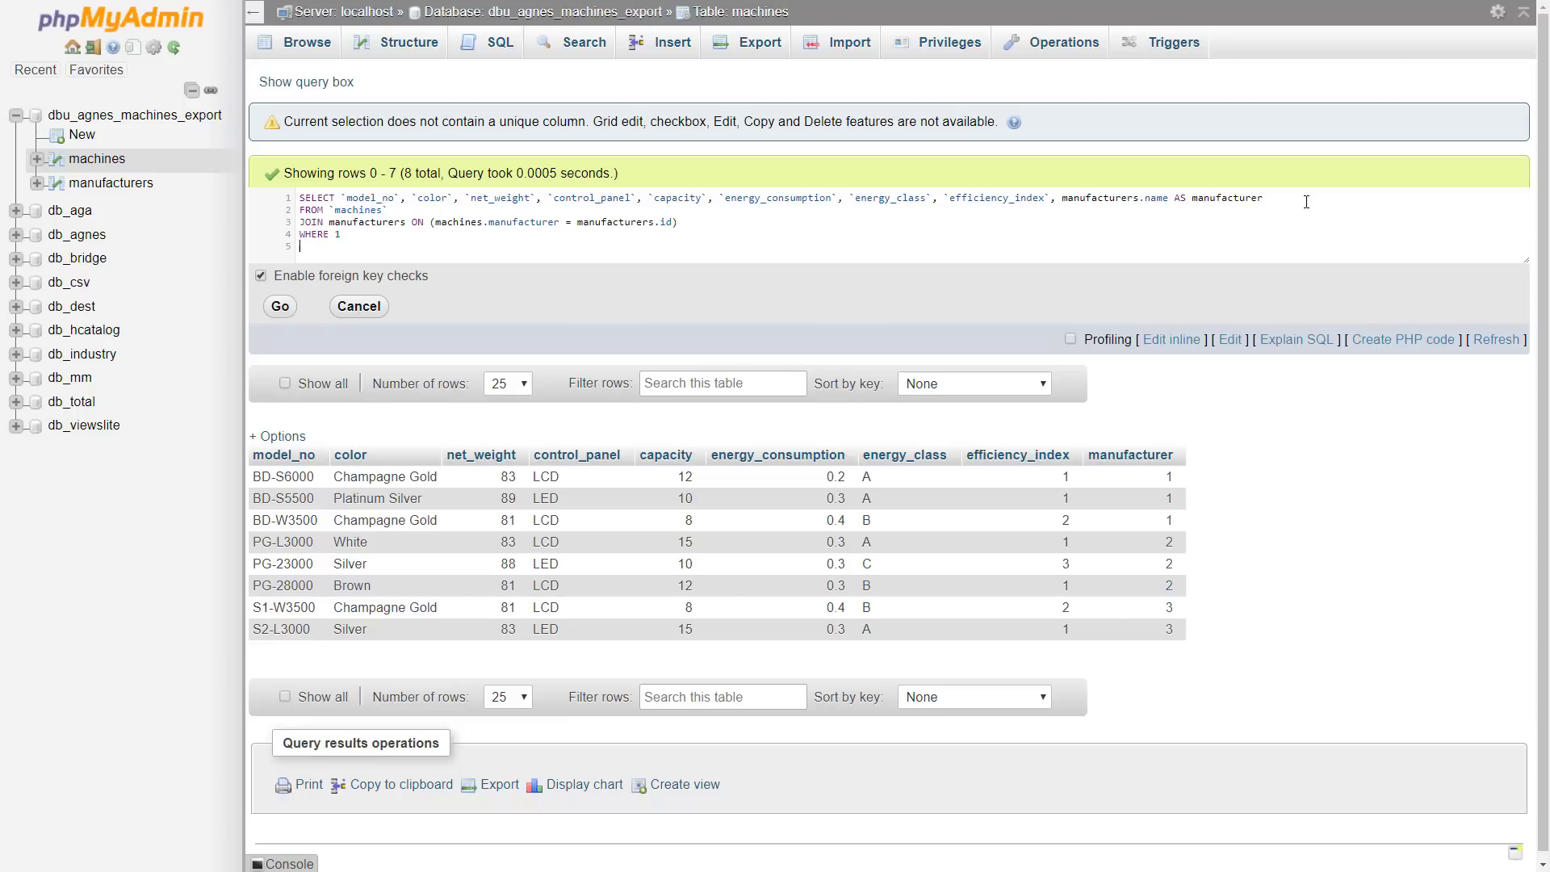
pyautogui.click(280, 307)
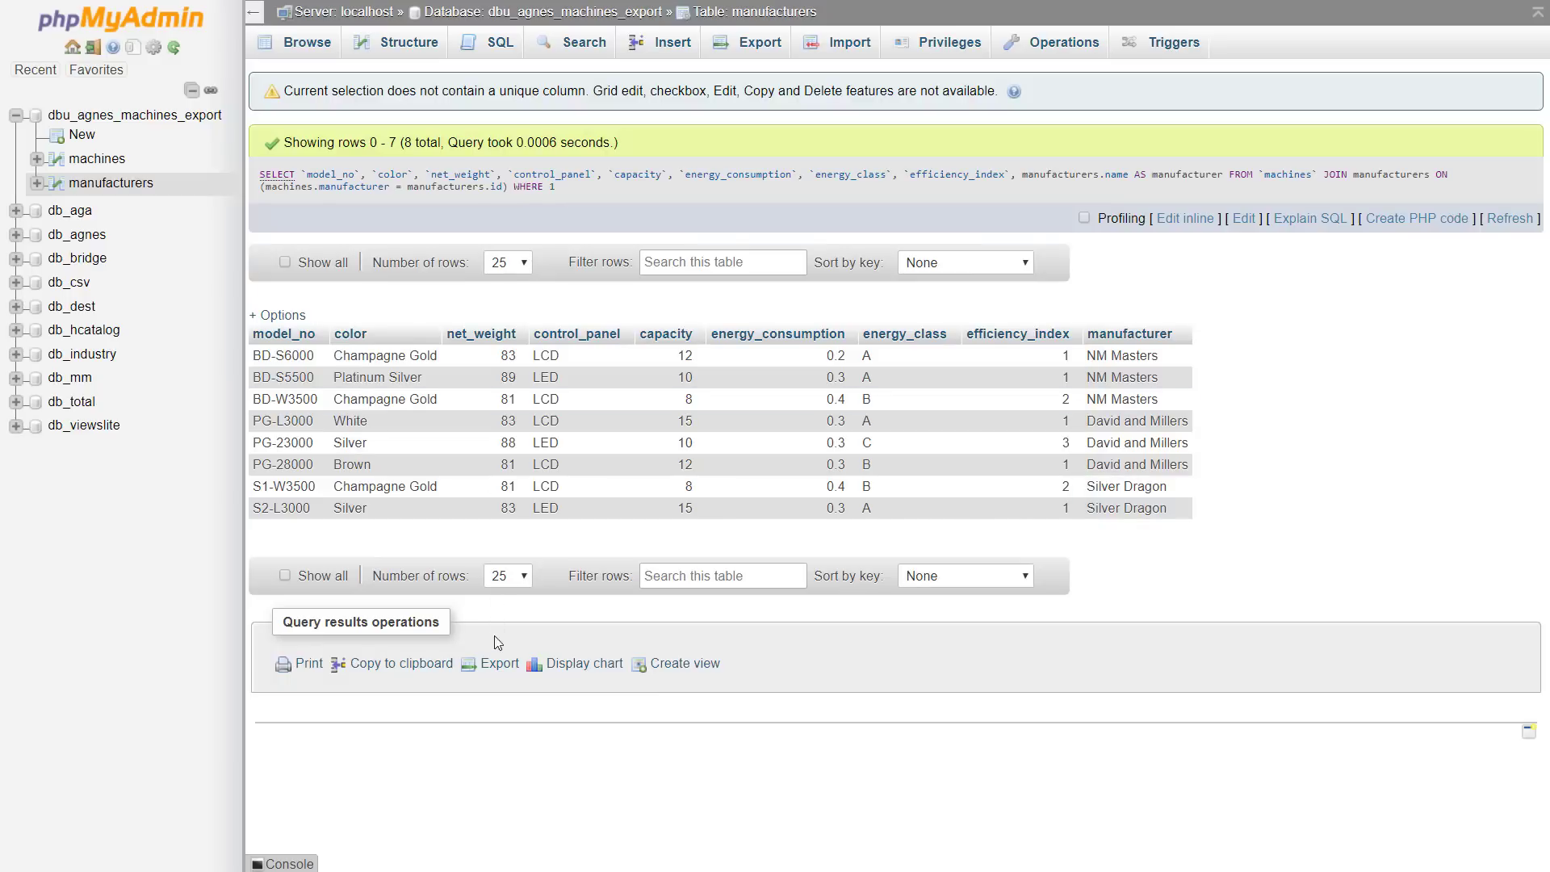
# Export the joined machine results as machines.csv in CSV format
pyautogui.click(498, 667)
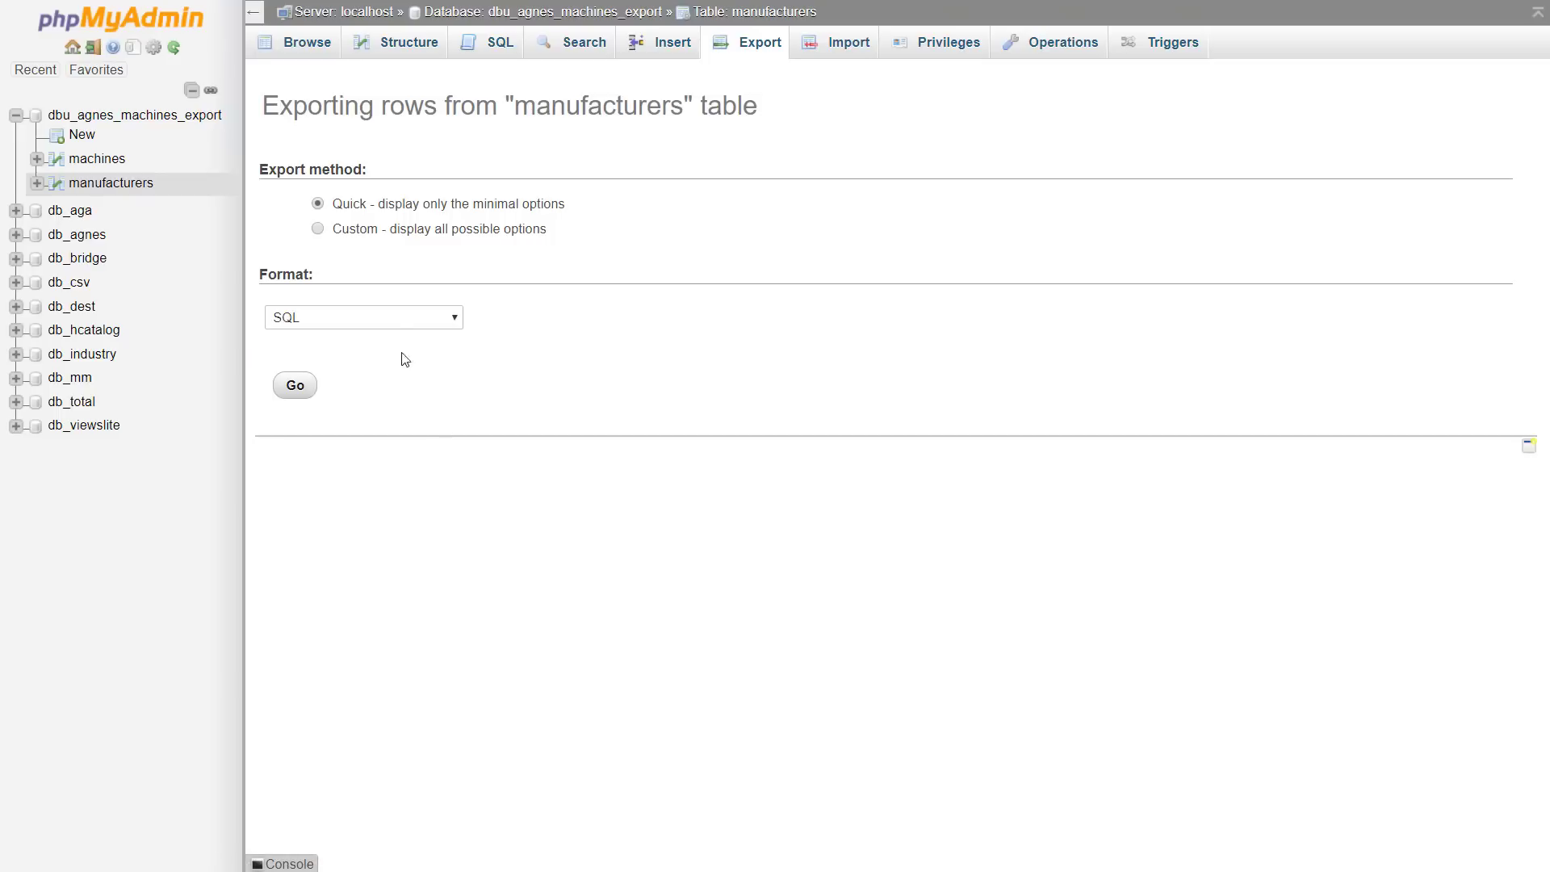
pyautogui.click(390, 316)
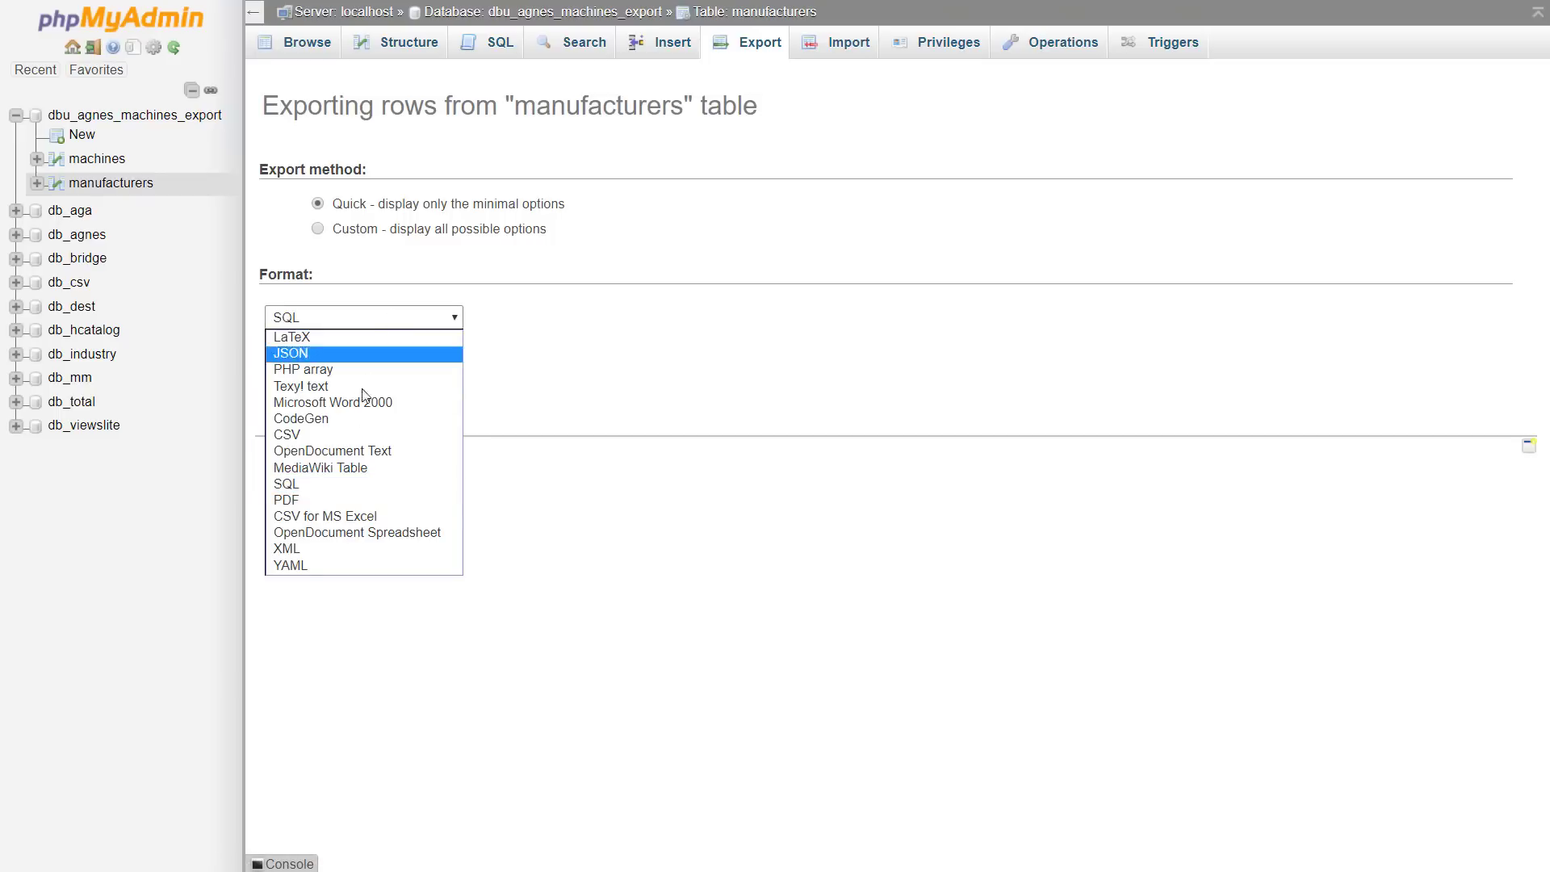
pyautogui.click(347, 440)
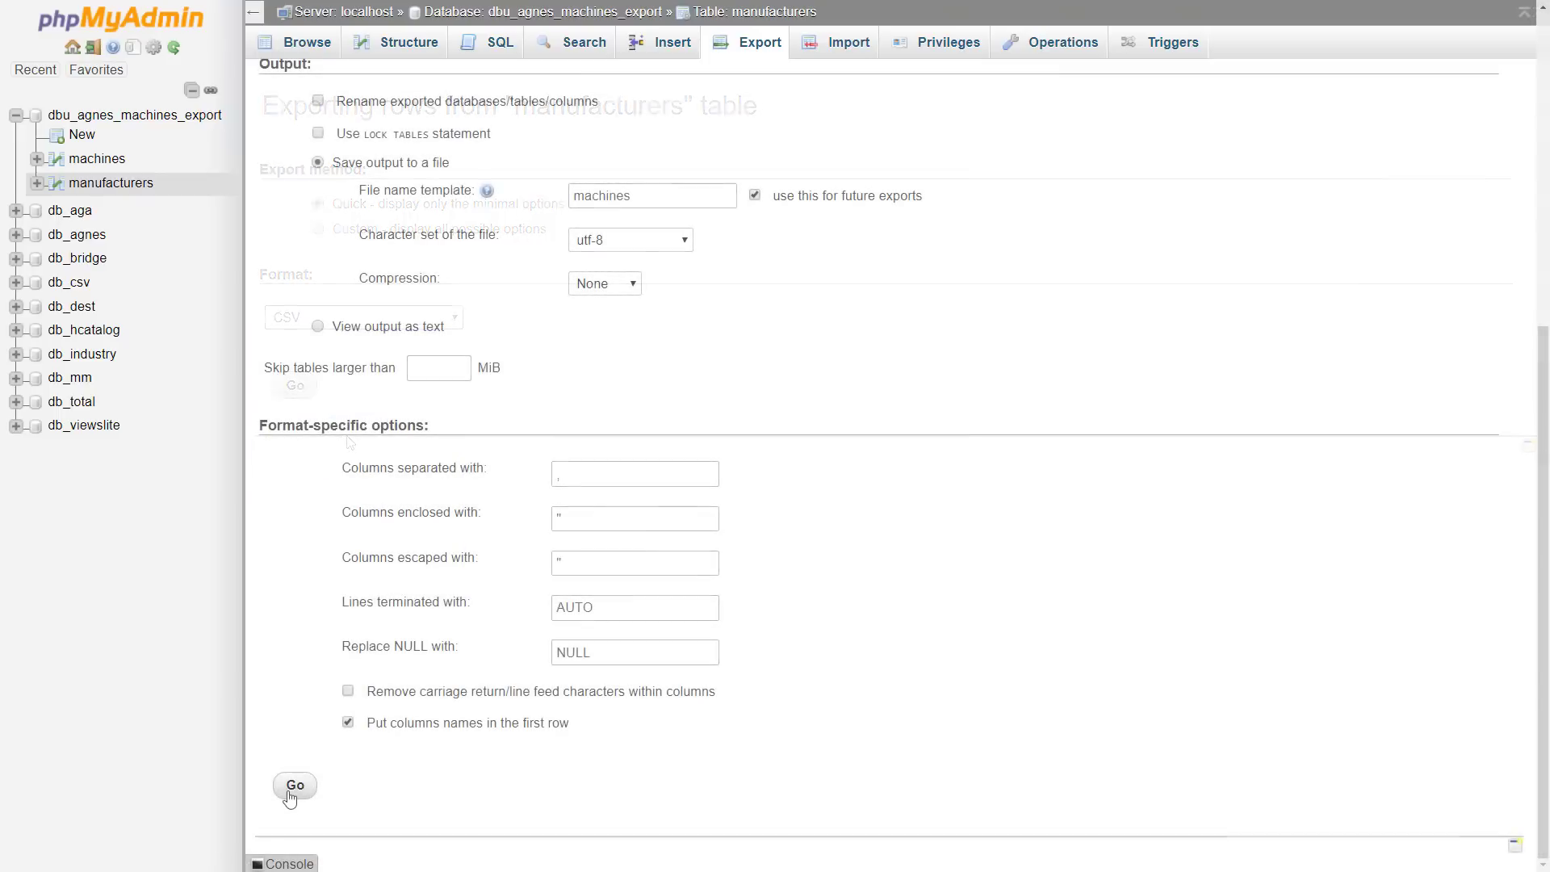
pyautogui.click(293, 790)
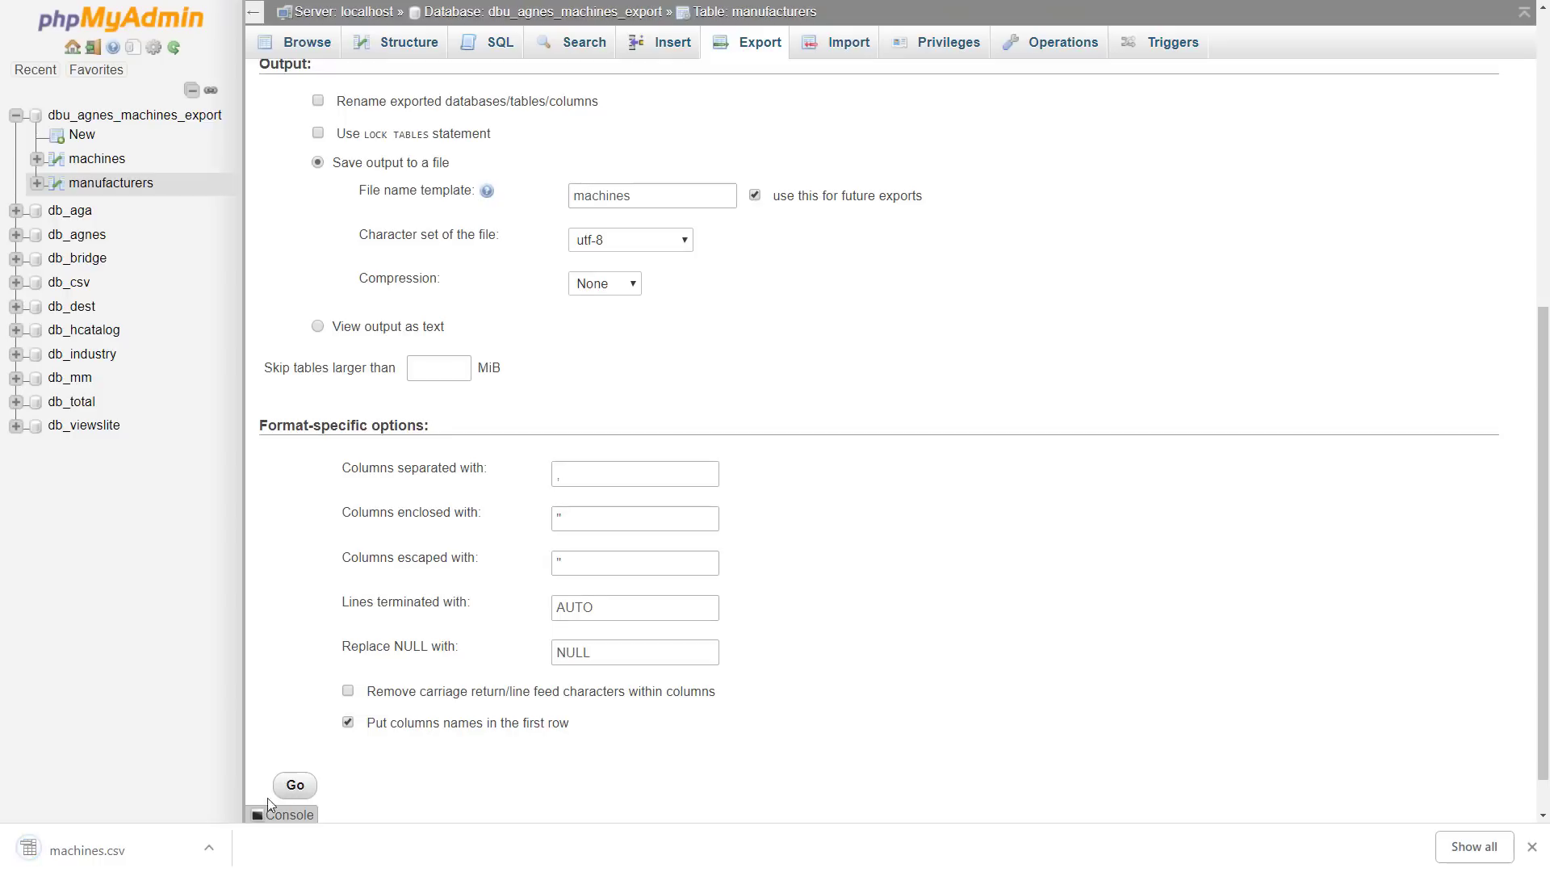
# Open the downloaded machines.csv in OpenOffice Calc
pyautogui.click(208, 847)
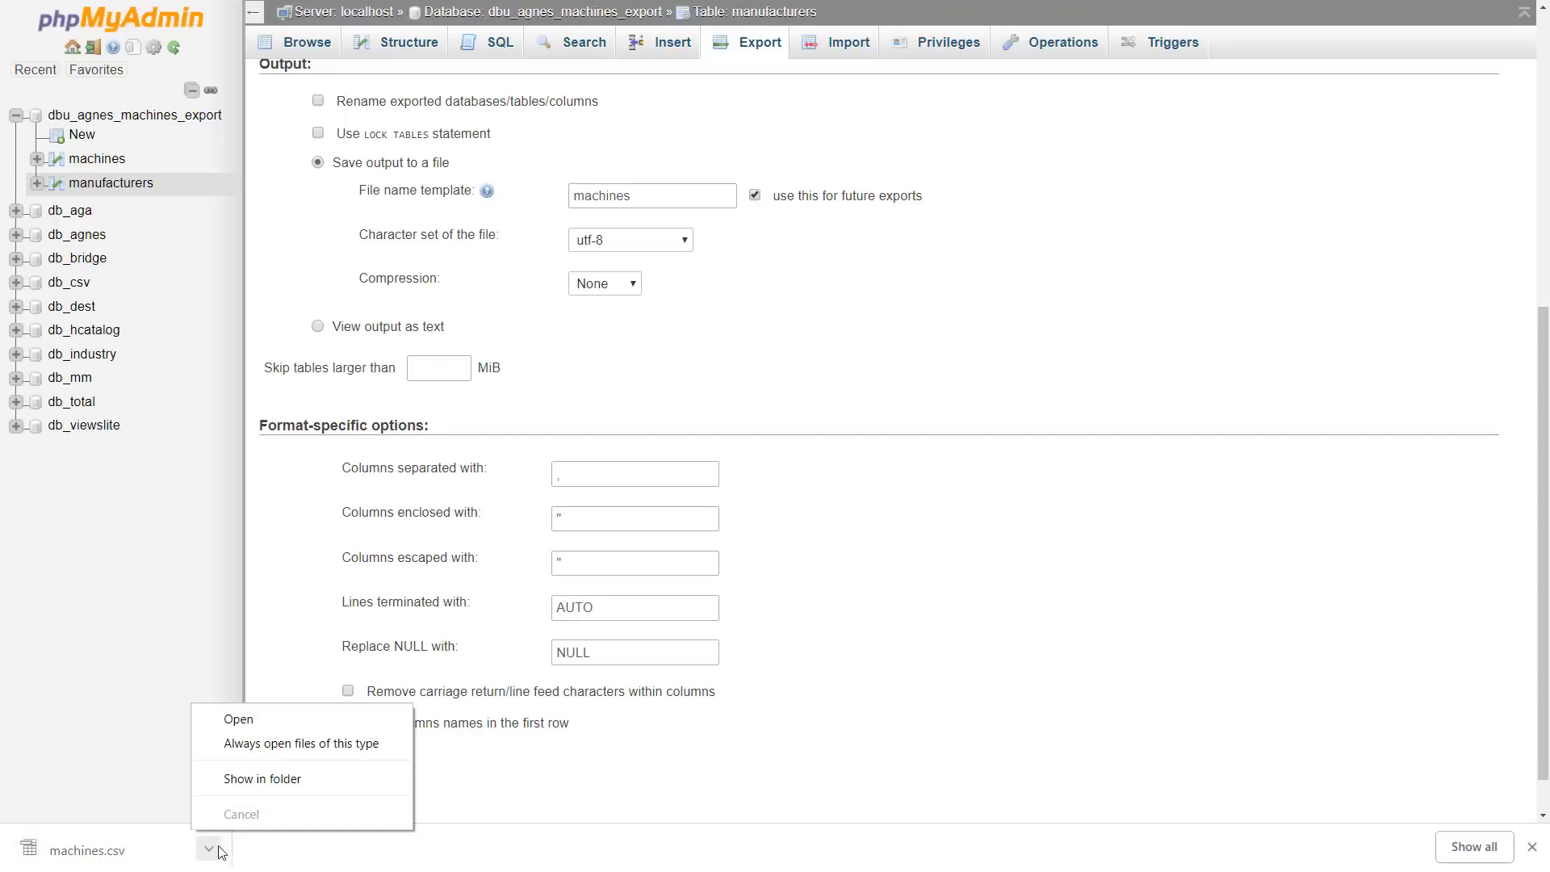
pyautogui.click(240, 783)
pyautogui.doubleClick(628, 230)
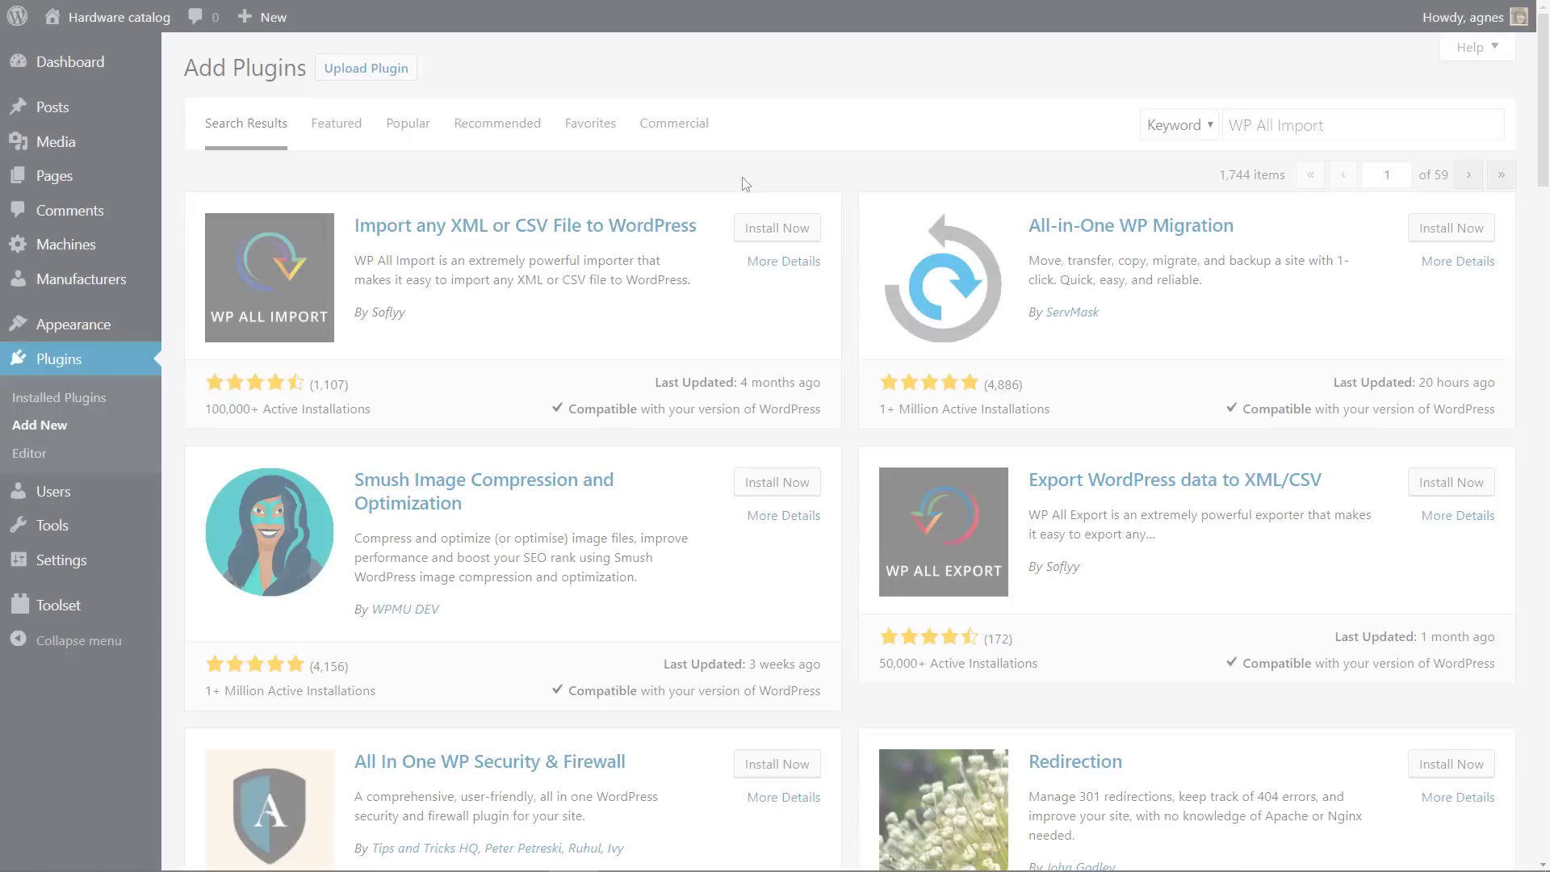
# Install WP All Import and activate its Toolset Types Add-On BETA
pyautogui.click(765, 231)
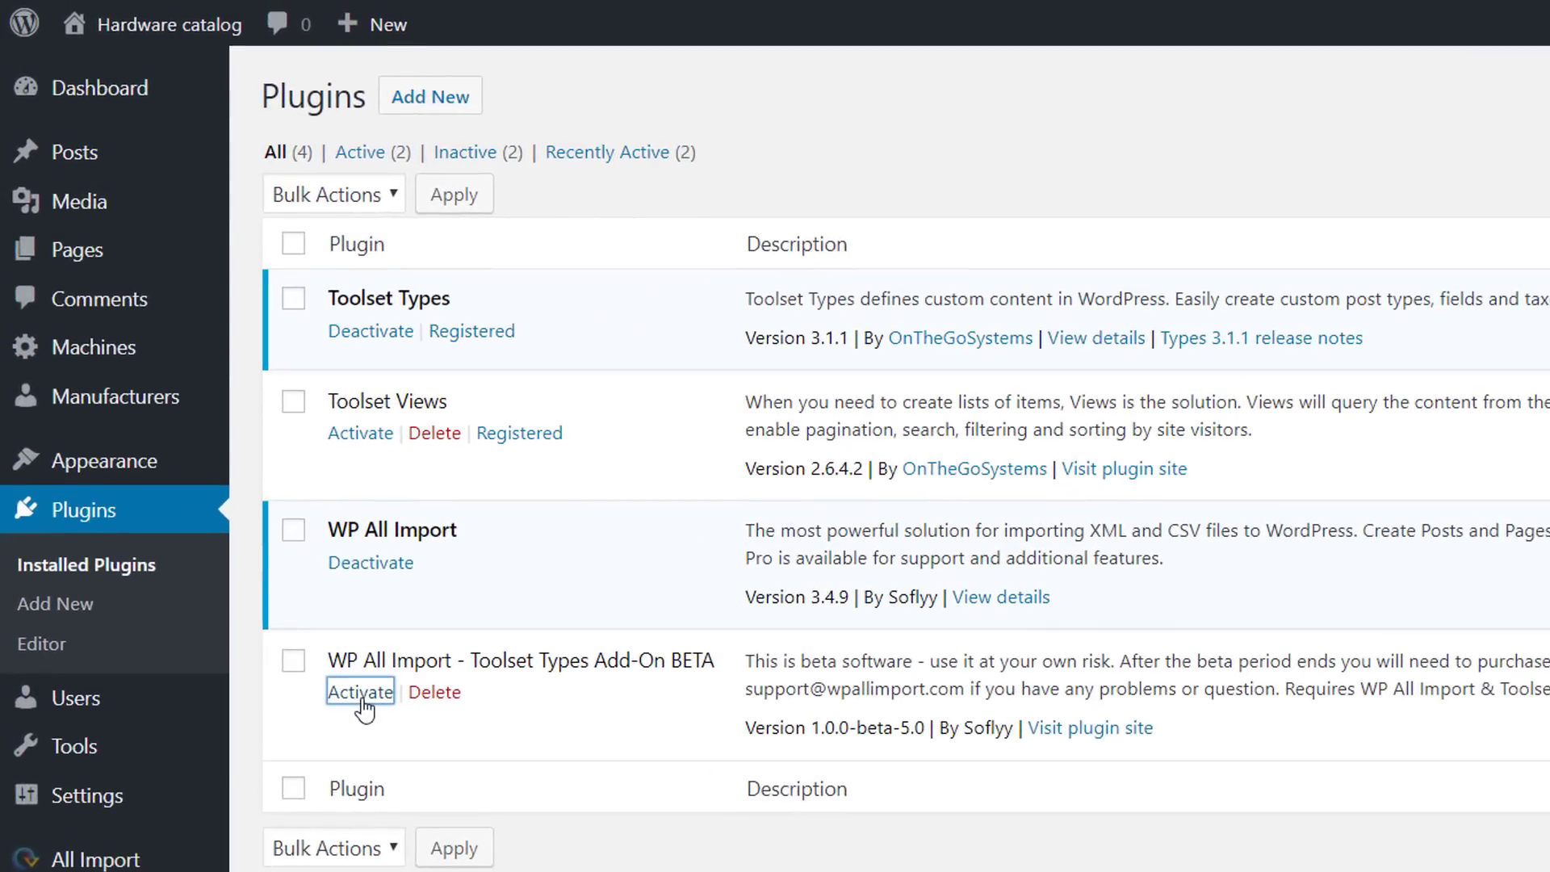
pyautogui.click(256, 489)
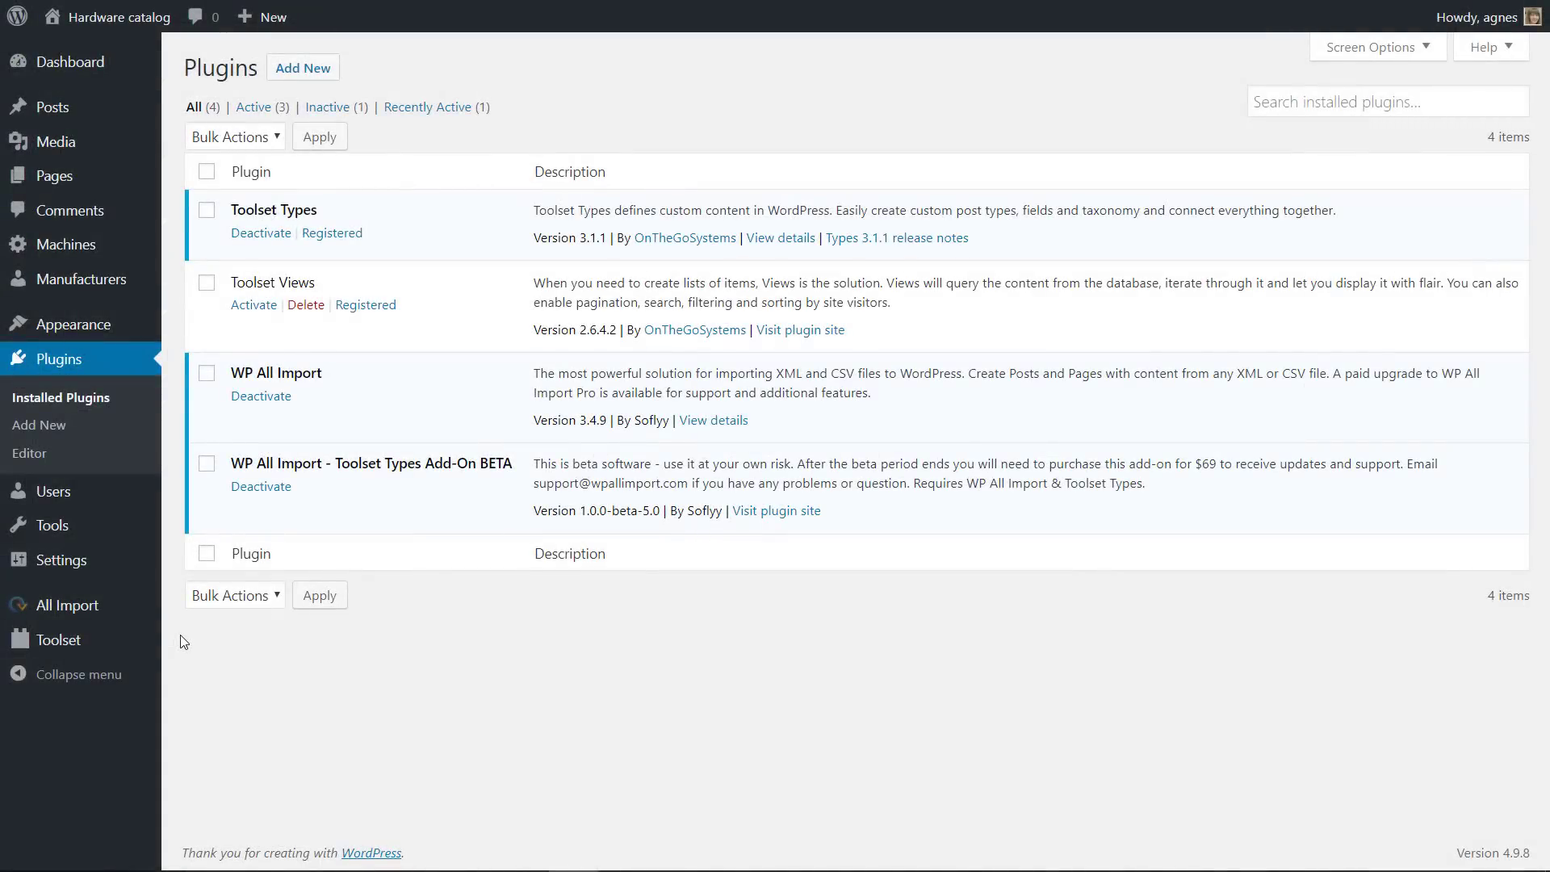
# Start a new import from uploaded manufacturers.csv, creating a Manufacturer for each record
pyautogui.moveTo(133, 614)
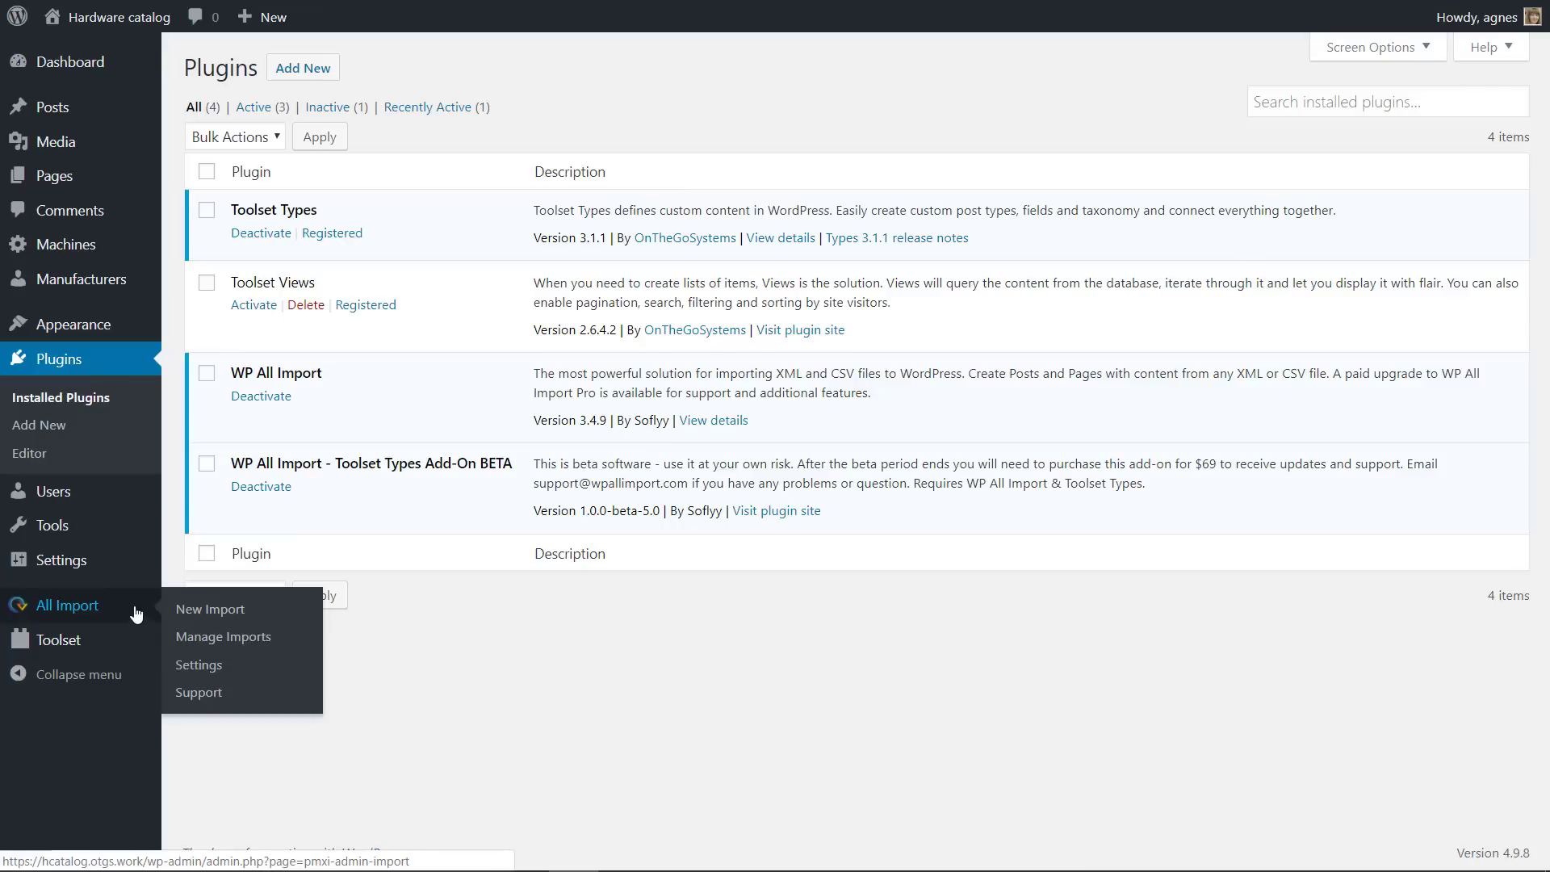
pyautogui.click(188, 615)
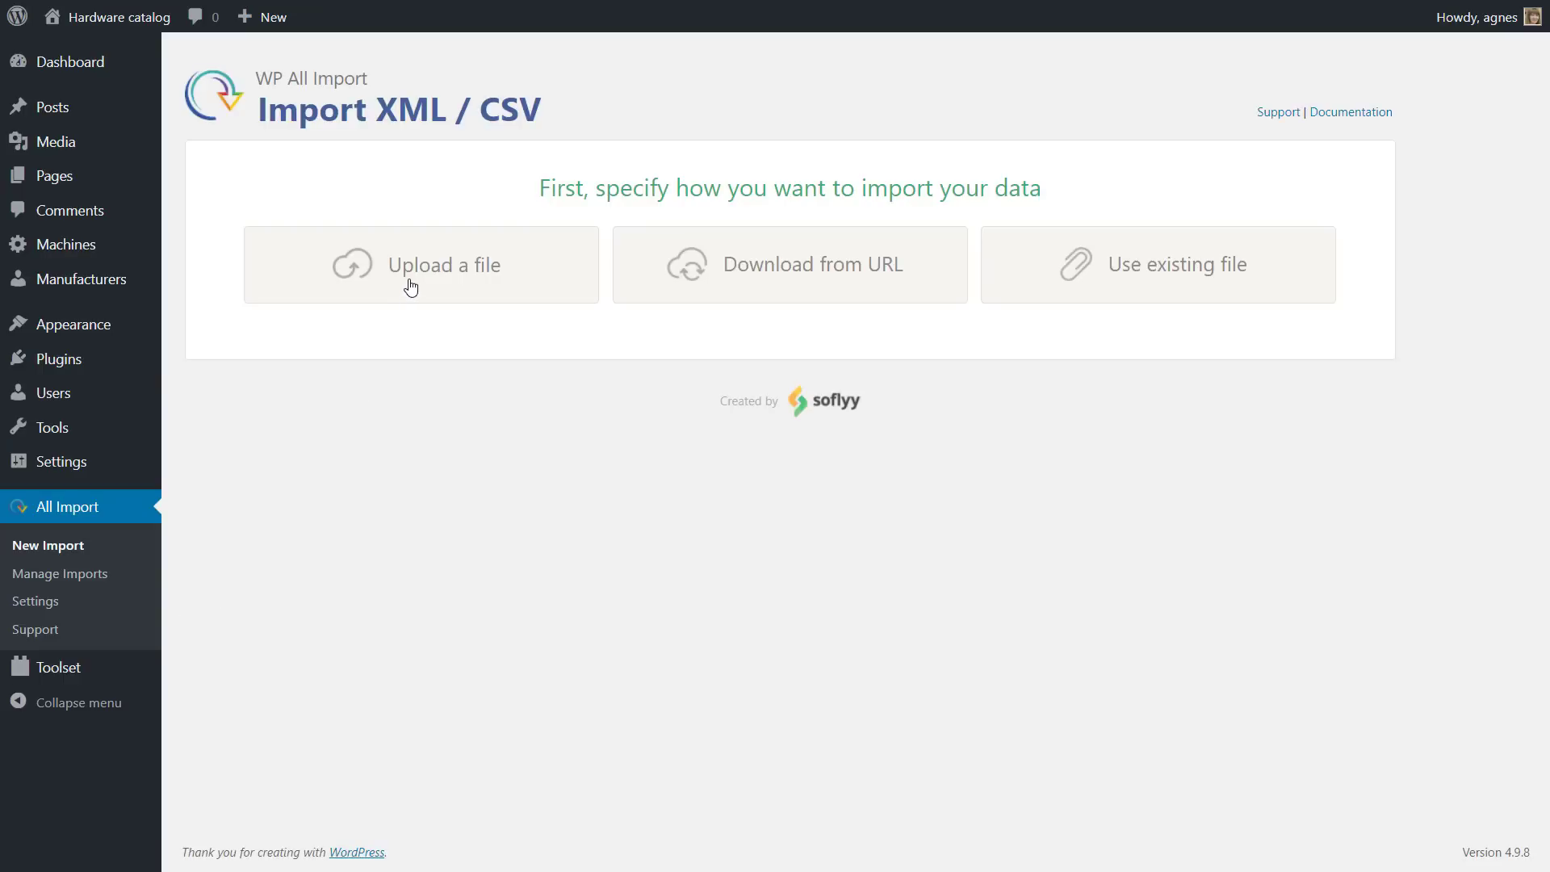
pyautogui.click(409, 284)
pyautogui.click(991, 625)
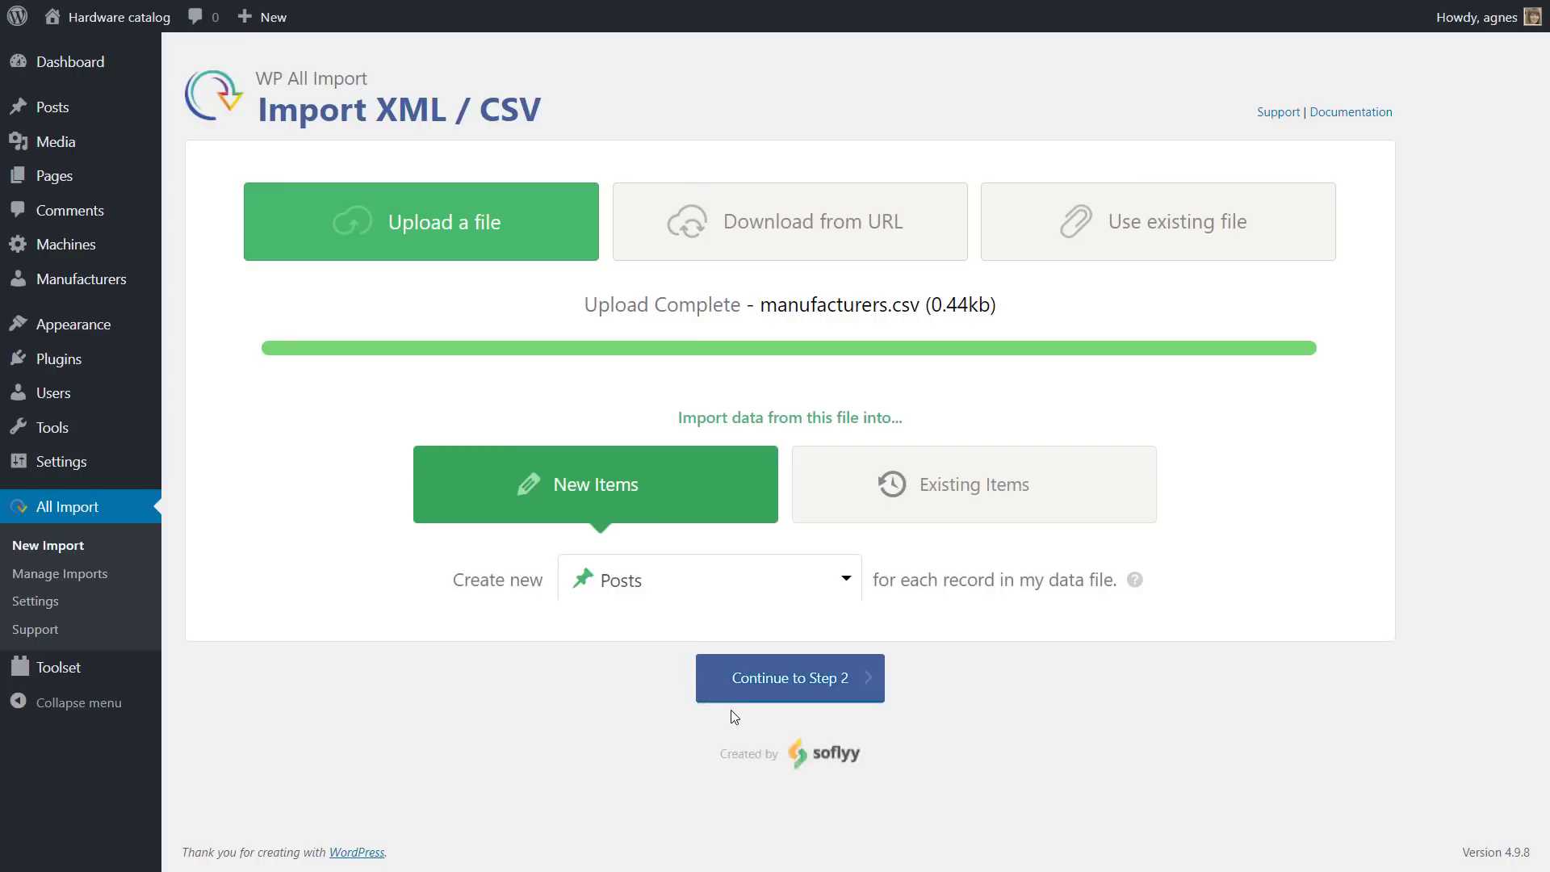
pyautogui.click(717, 591)
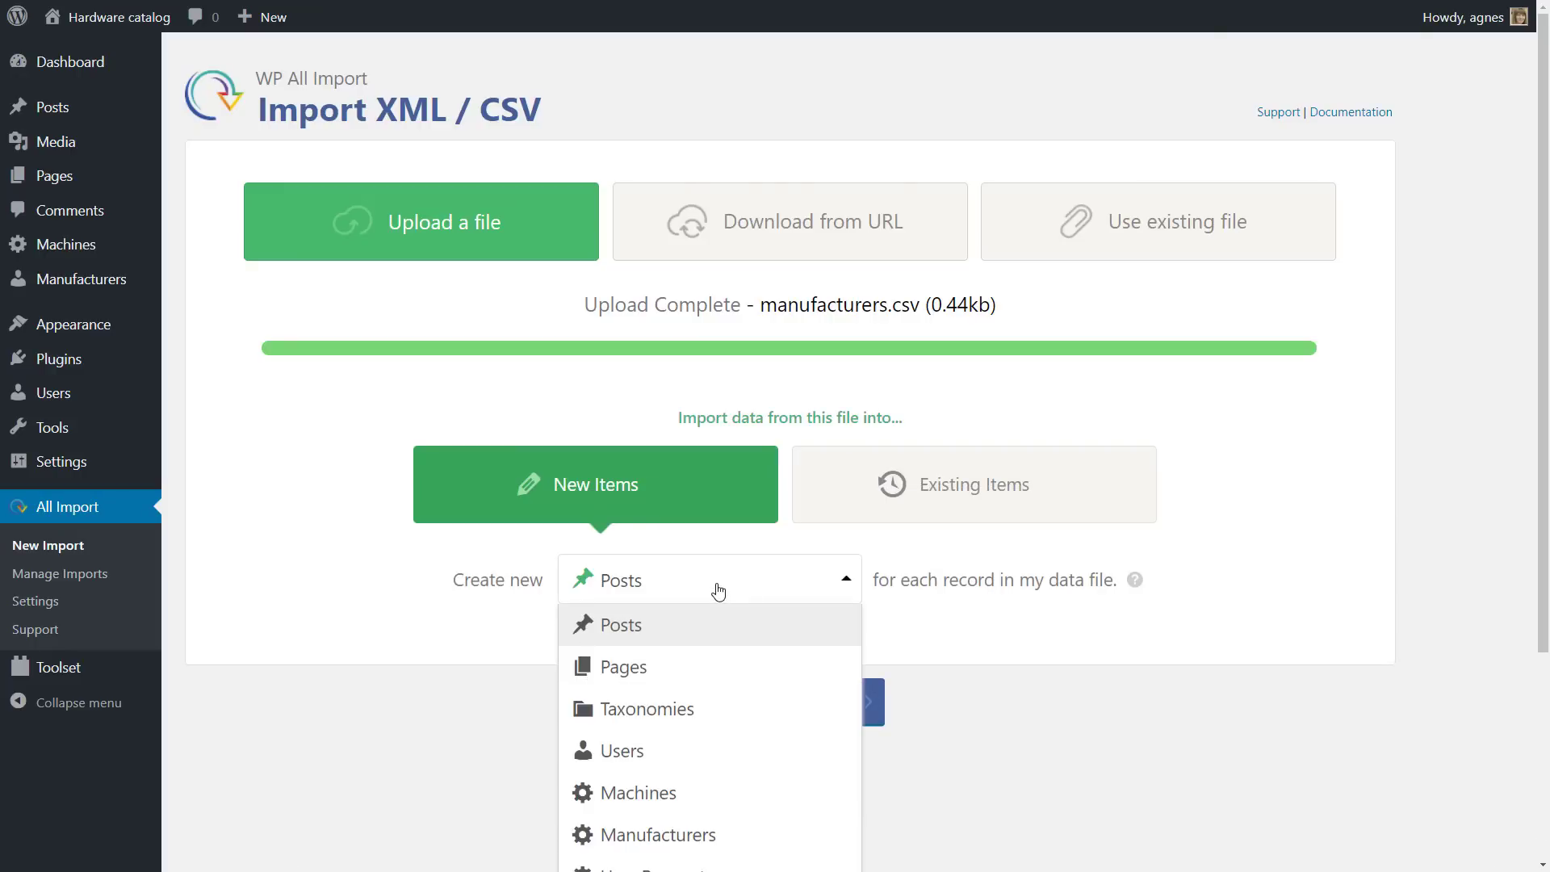
pyautogui.click(699, 836)
pyautogui.click(779, 702)
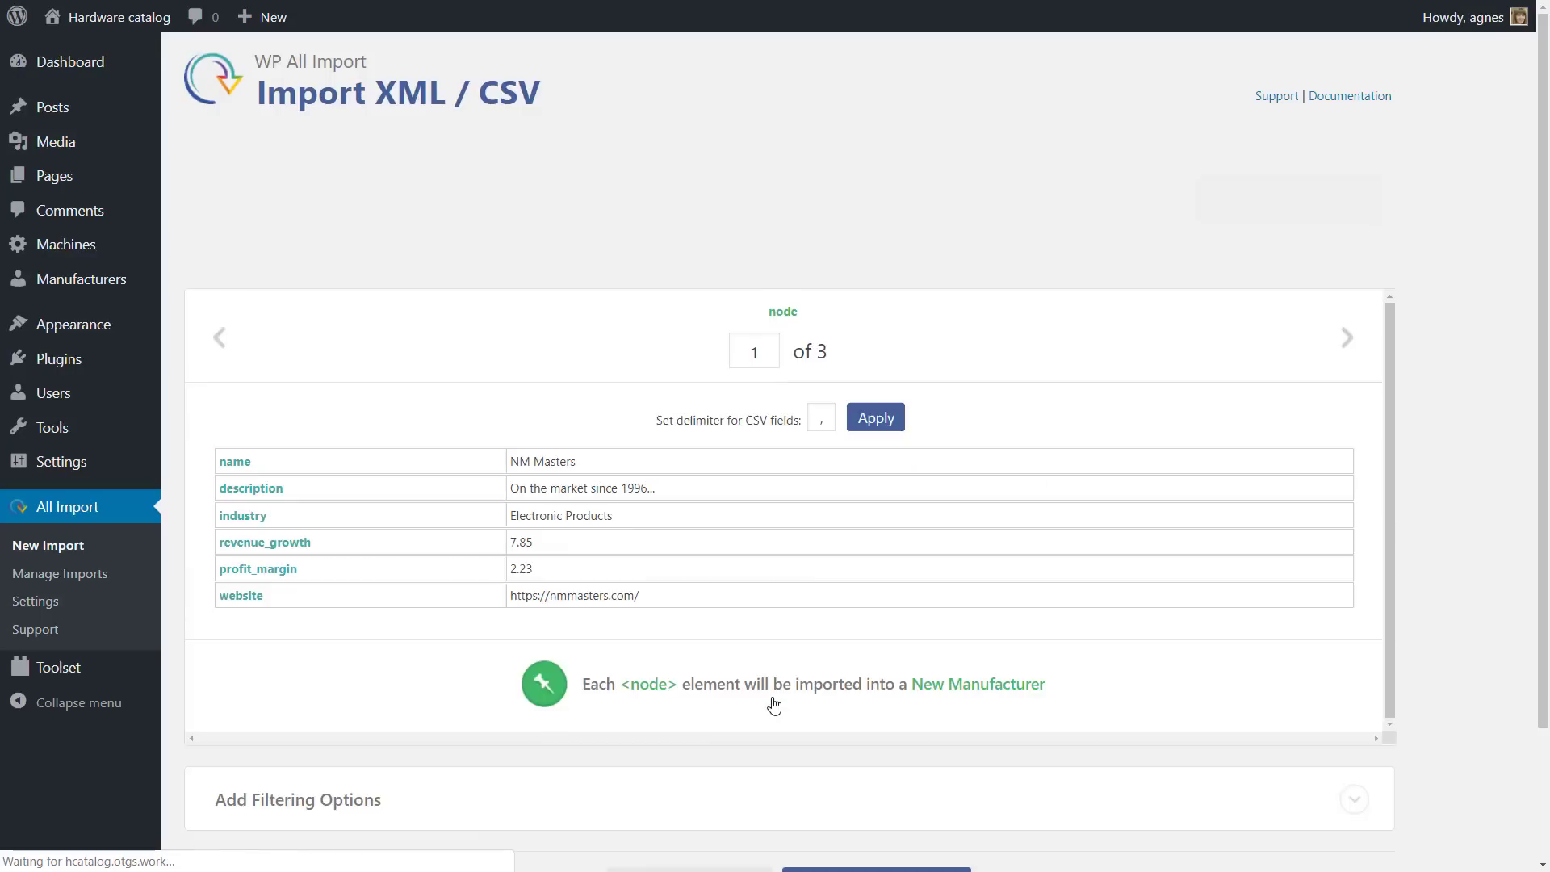
# Map the name column to the Manufacturer title and description to the post content
pyautogui.click(1249, 202)
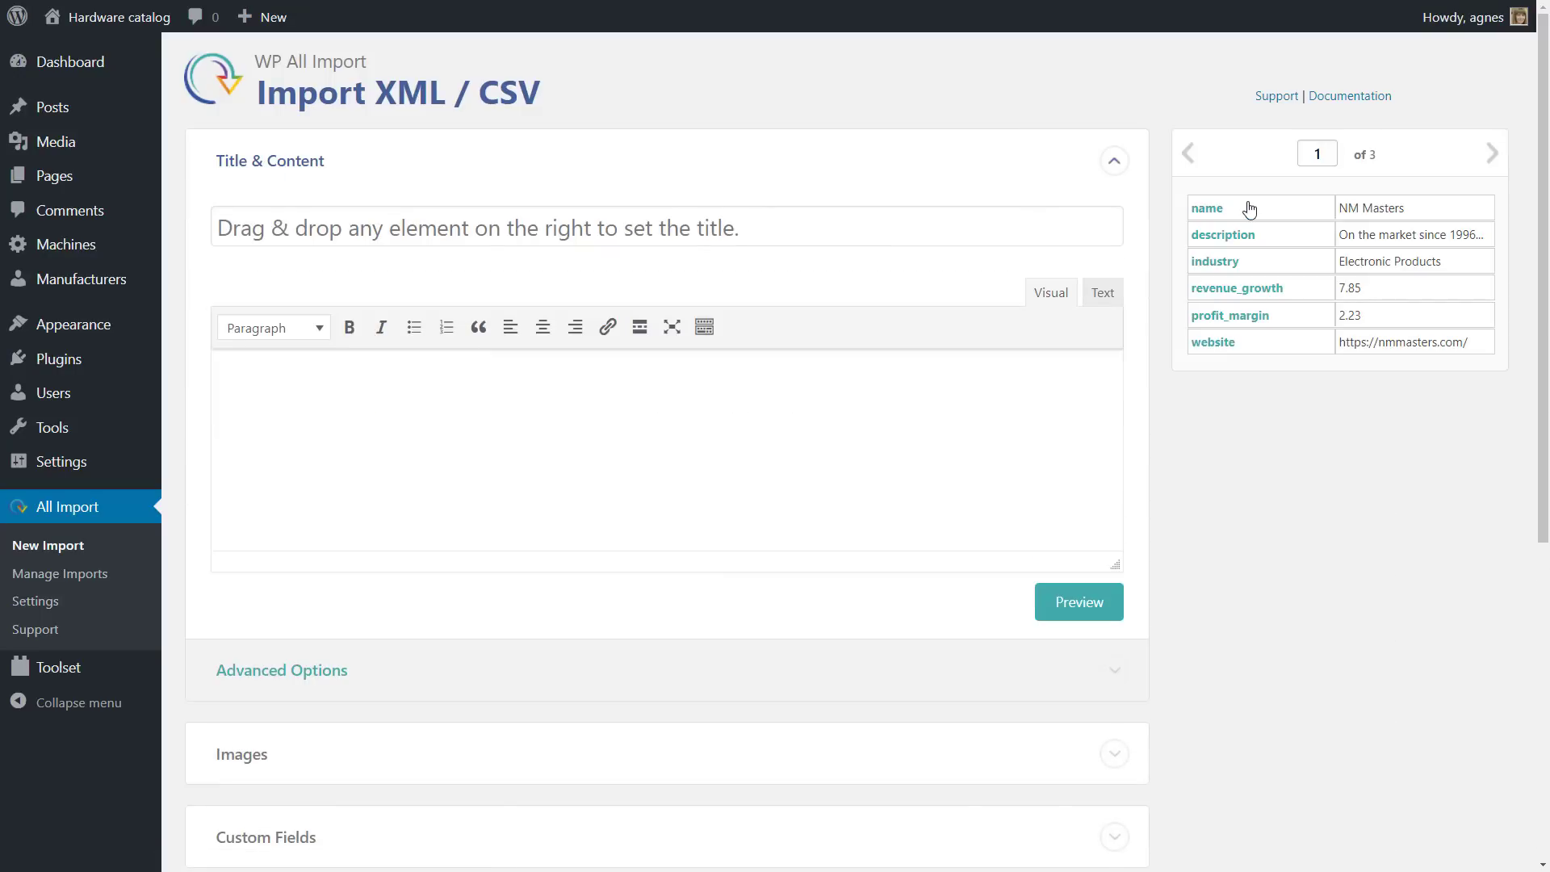
pyautogui.moveTo(1249, 209); pyautogui.dragTo(983, 223)
pyautogui.moveTo(1224, 245); pyautogui.dragTo(934, 412)
pyautogui.moveTo(1542, 508); pyautogui.dragTo(1548, 804)
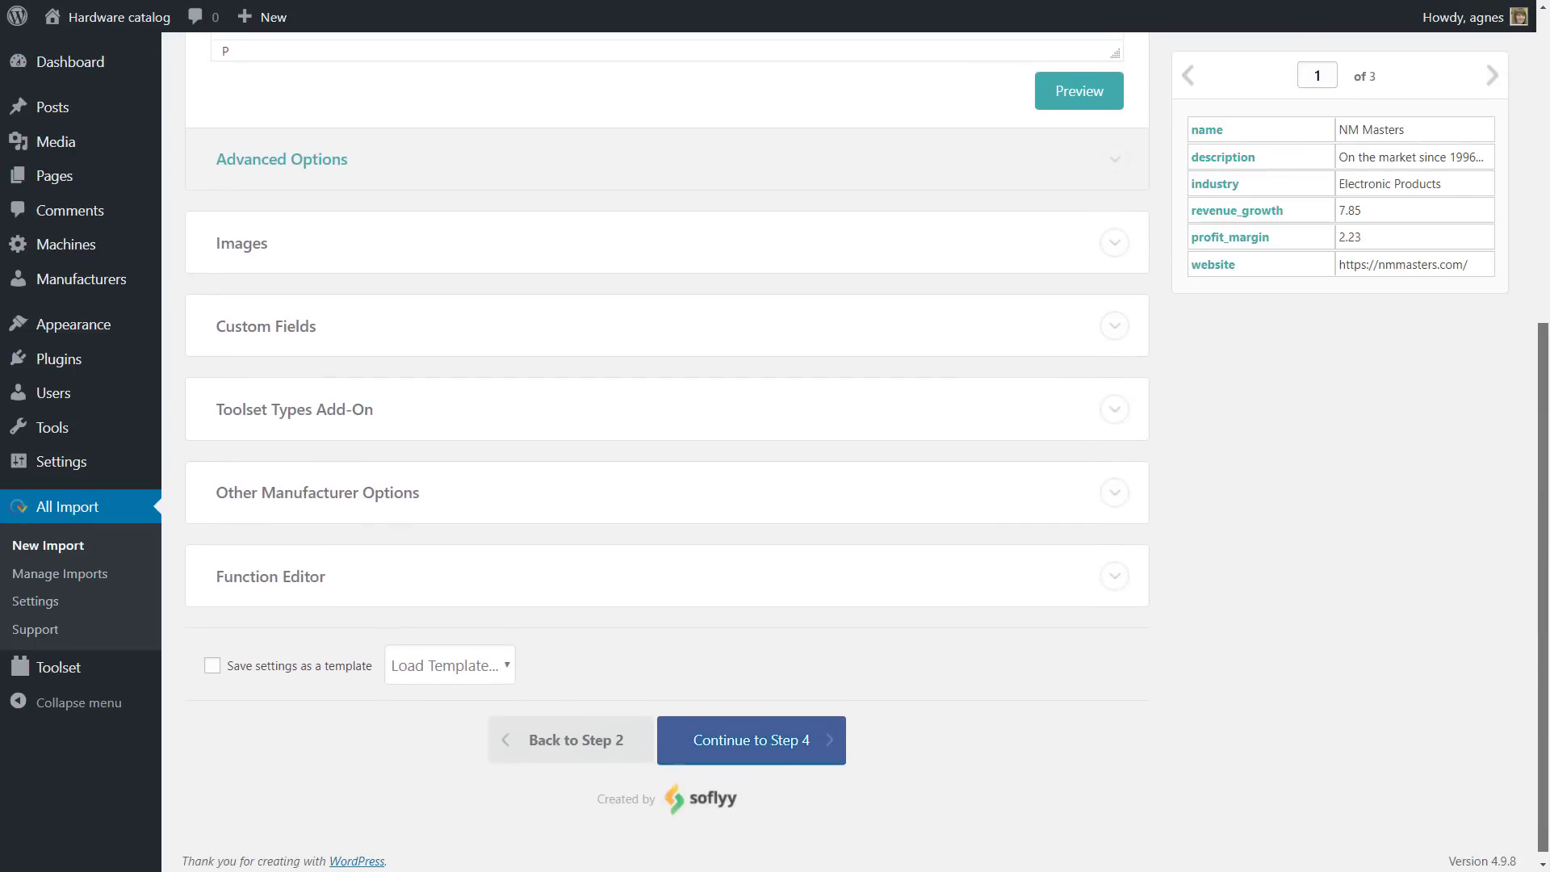
# Enable the Manufacturers field group and map industry, revenue growth, profit margin and website to it
pyautogui.click(1016, 415)
pyautogui.click(218, 632)
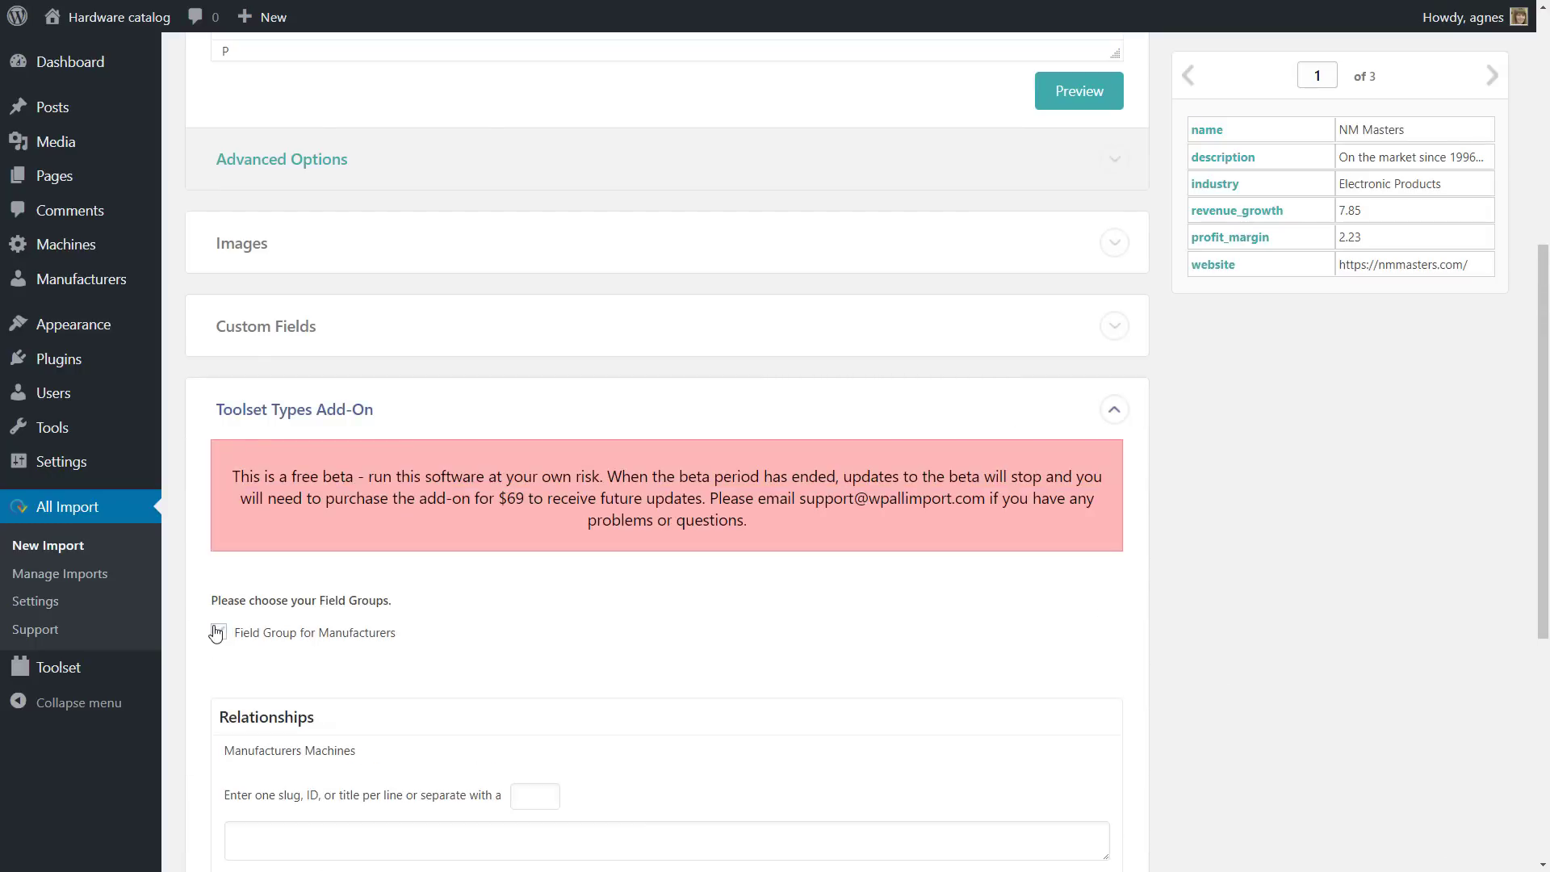
pyautogui.moveTo(1548, 444); pyautogui.dragTo(1547, 602)
pyautogui.moveTo(1215, 184); pyautogui.dragTo(941, 228)
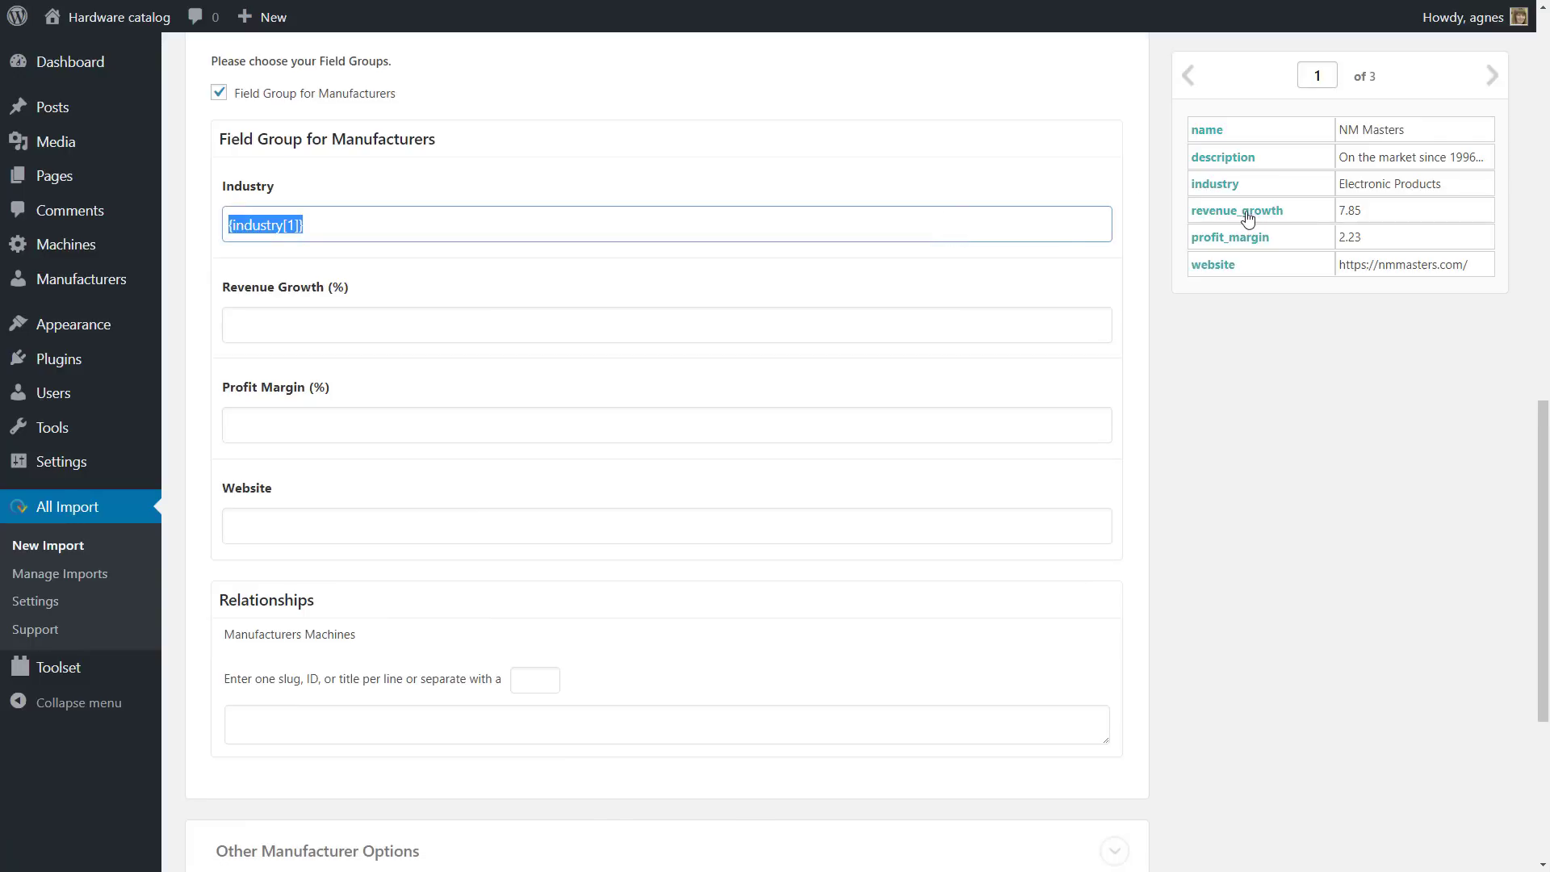
pyautogui.moveTo(1247, 215); pyautogui.dragTo(917, 325)
pyautogui.moveTo(1247, 241); pyautogui.dragTo(830, 428)
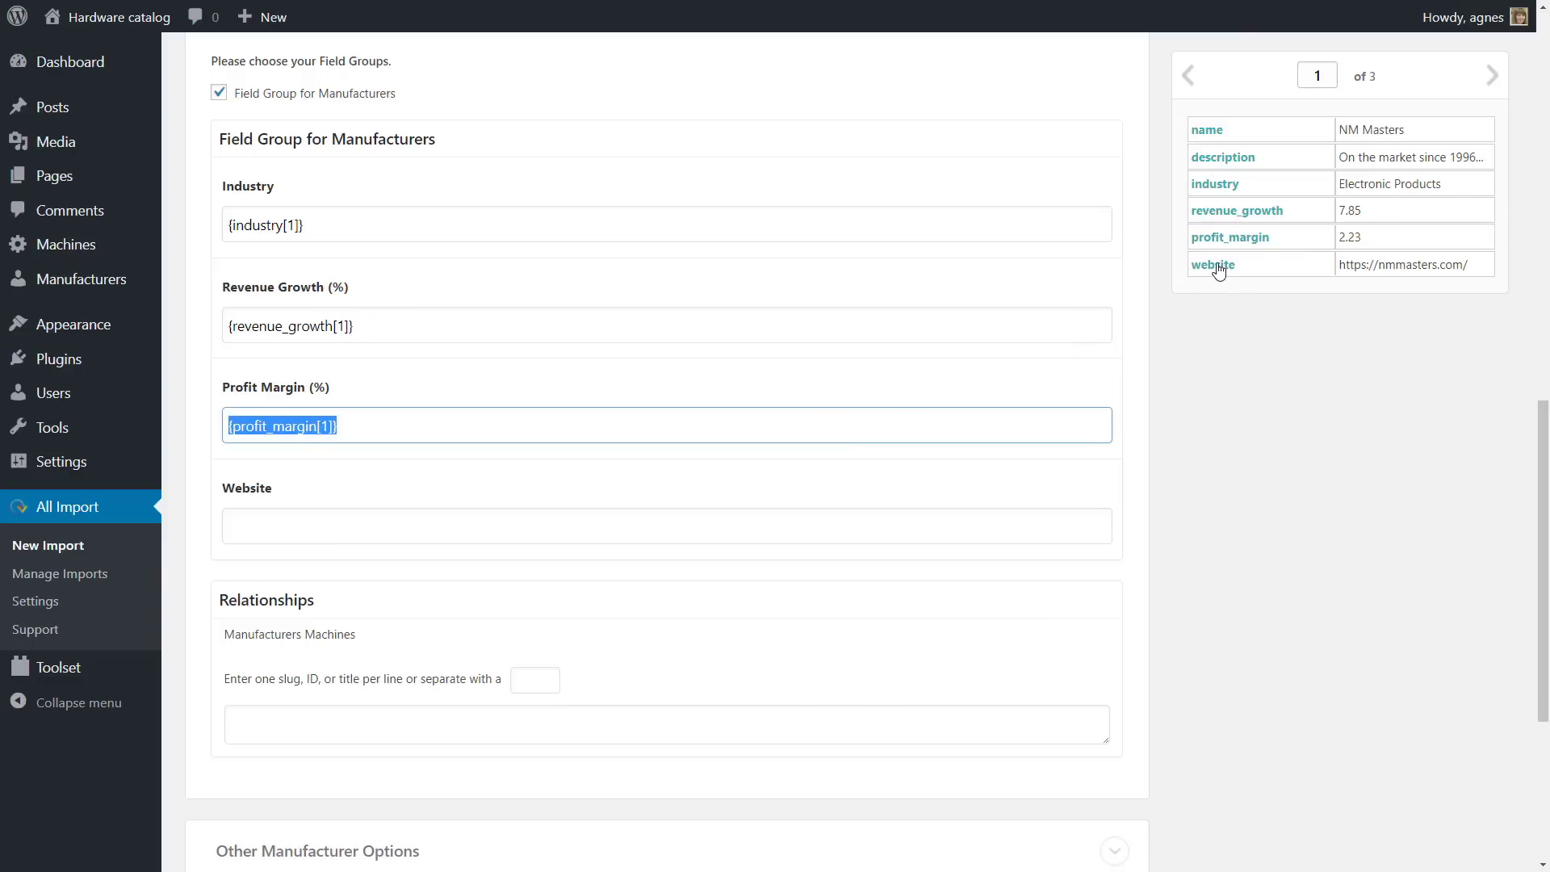
pyautogui.moveTo(1220, 270); pyautogui.dragTo(733, 527)
pyautogui.scroll(-5, 1270, 491)
pyautogui.click(788, 729)
# Auto-detect the unique identifier, run the manufacturers import, and view the three imported manufacturers
pyautogui.click(672, 231)
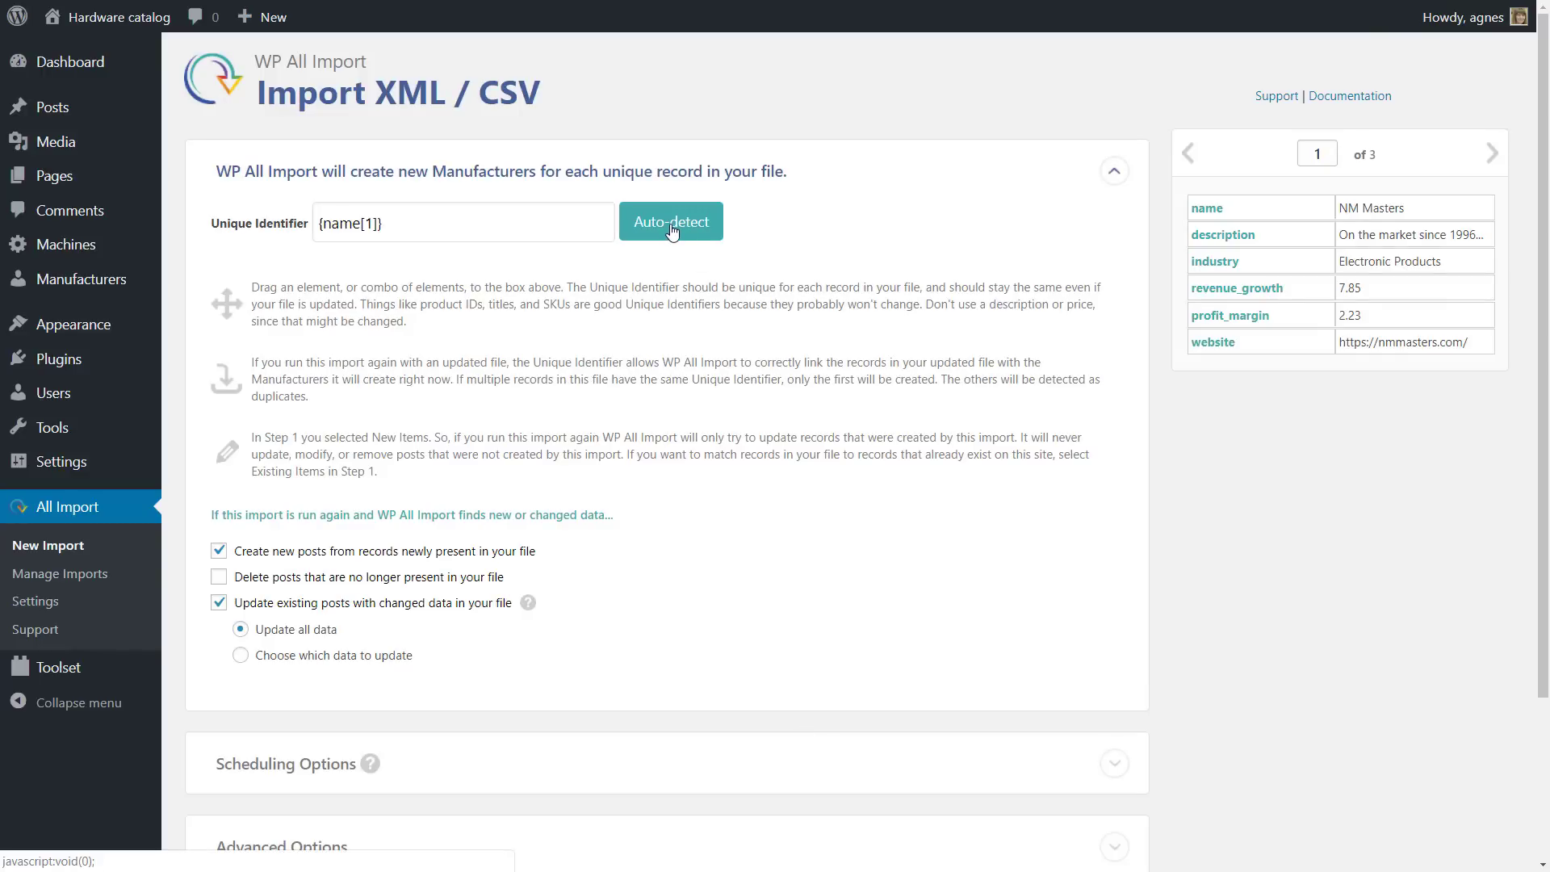
pyautogui.scroll(-3, 672, 231)
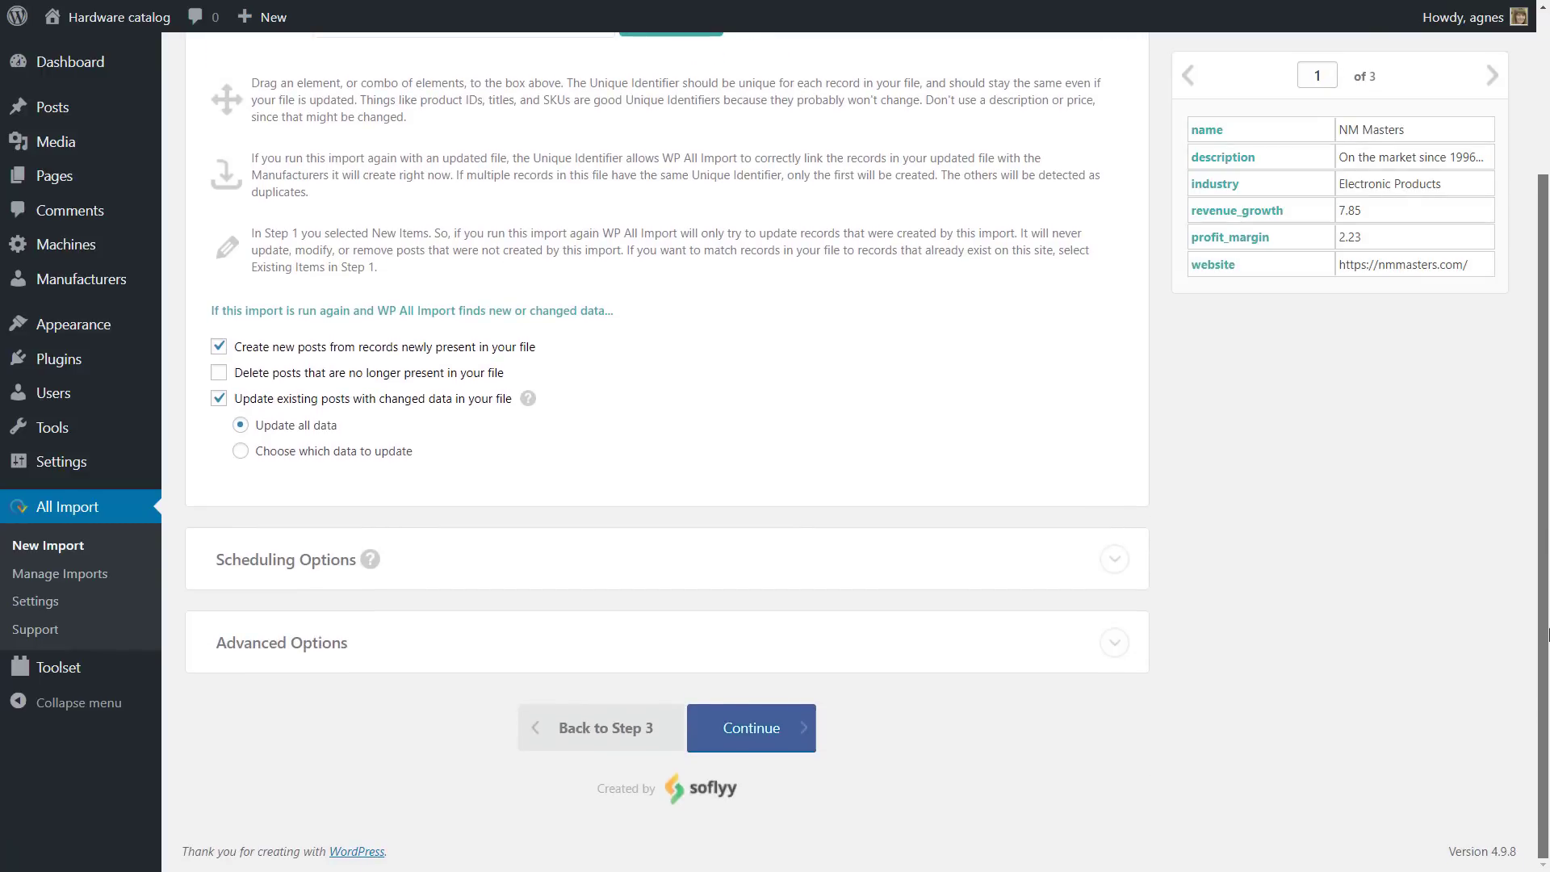
pyautogui.click(775, 731)
pyautogui.click(1250, 222)
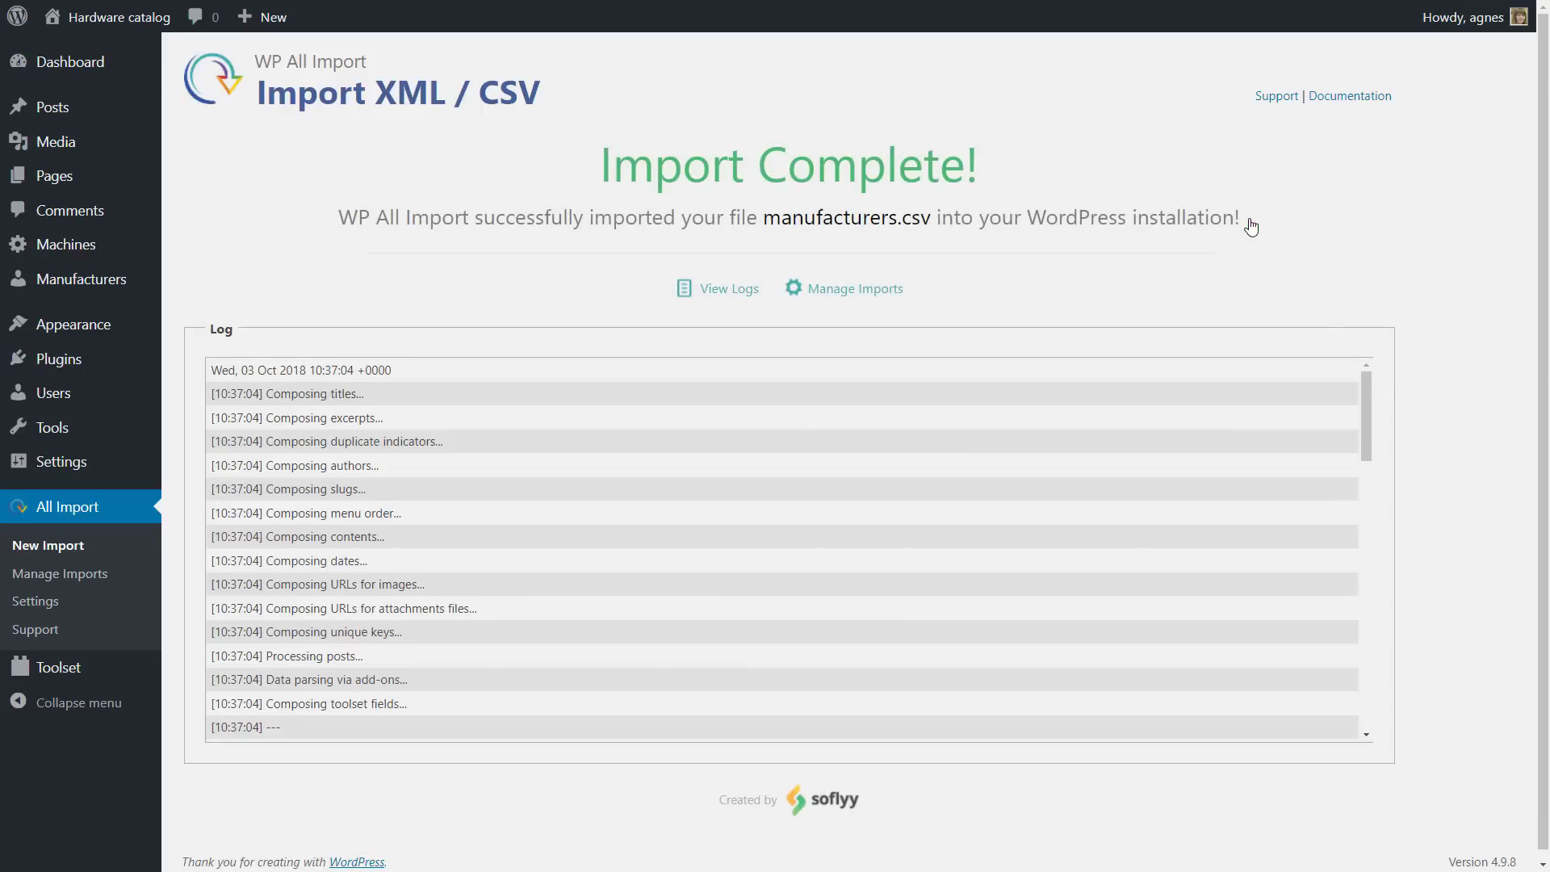
pyautogui.click(71, 278)
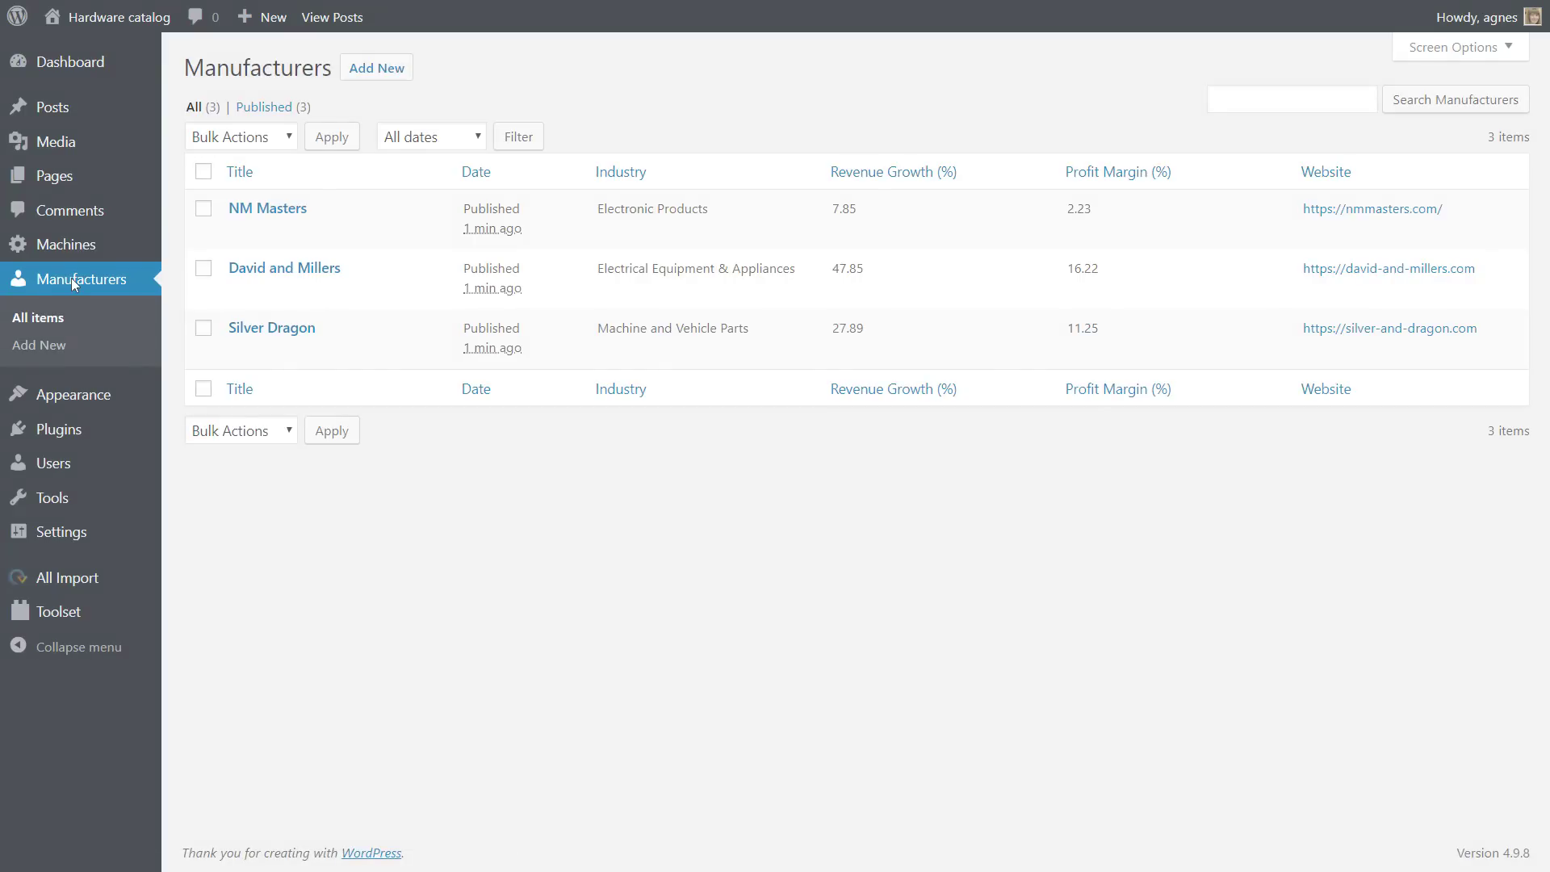
# Start a new import from uploaded machines.csv, creating a Machine for each record
pyautogui.moveTo(143, 583)
pyautogui.click(193, 587)
pyautogui.click(386, 278)
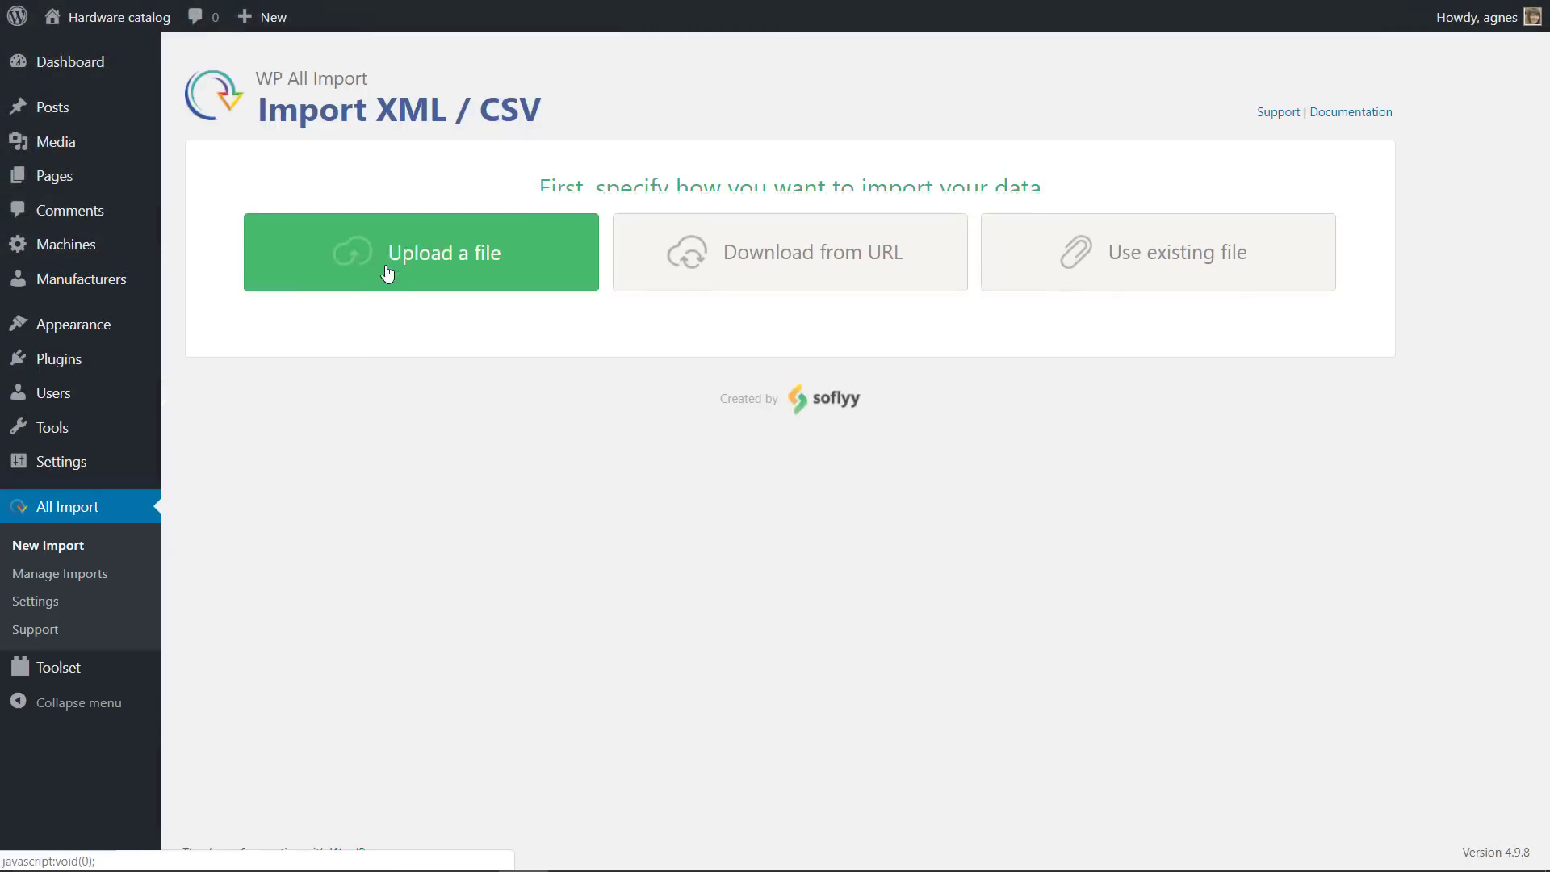
pyautogui.doubleClick(328, 112)
pyautogui.click(643, 580)
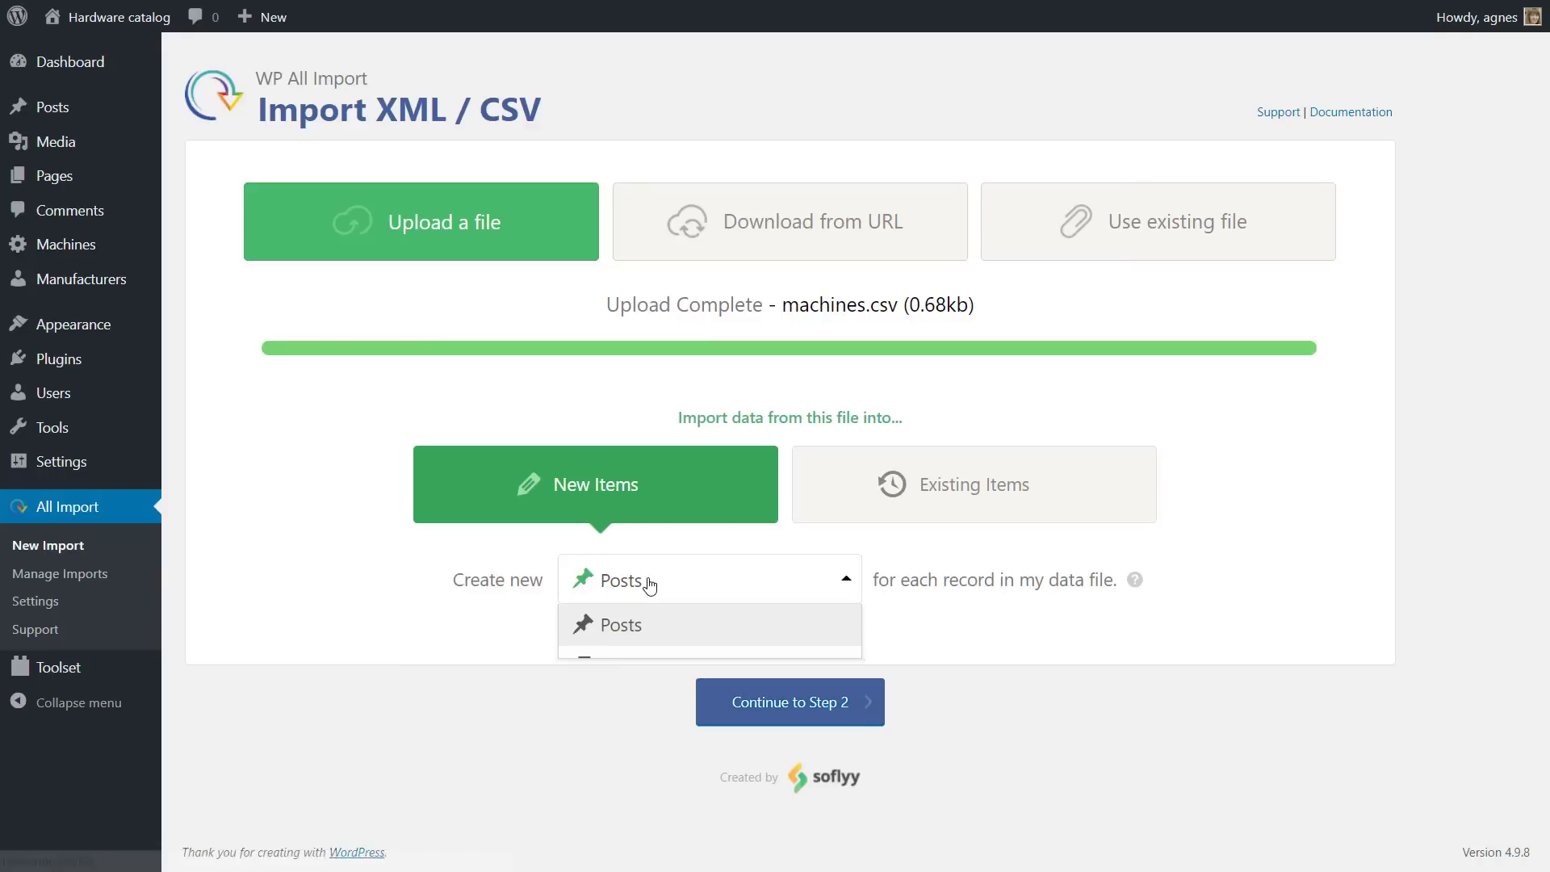
pyautogui.click(671, 788)
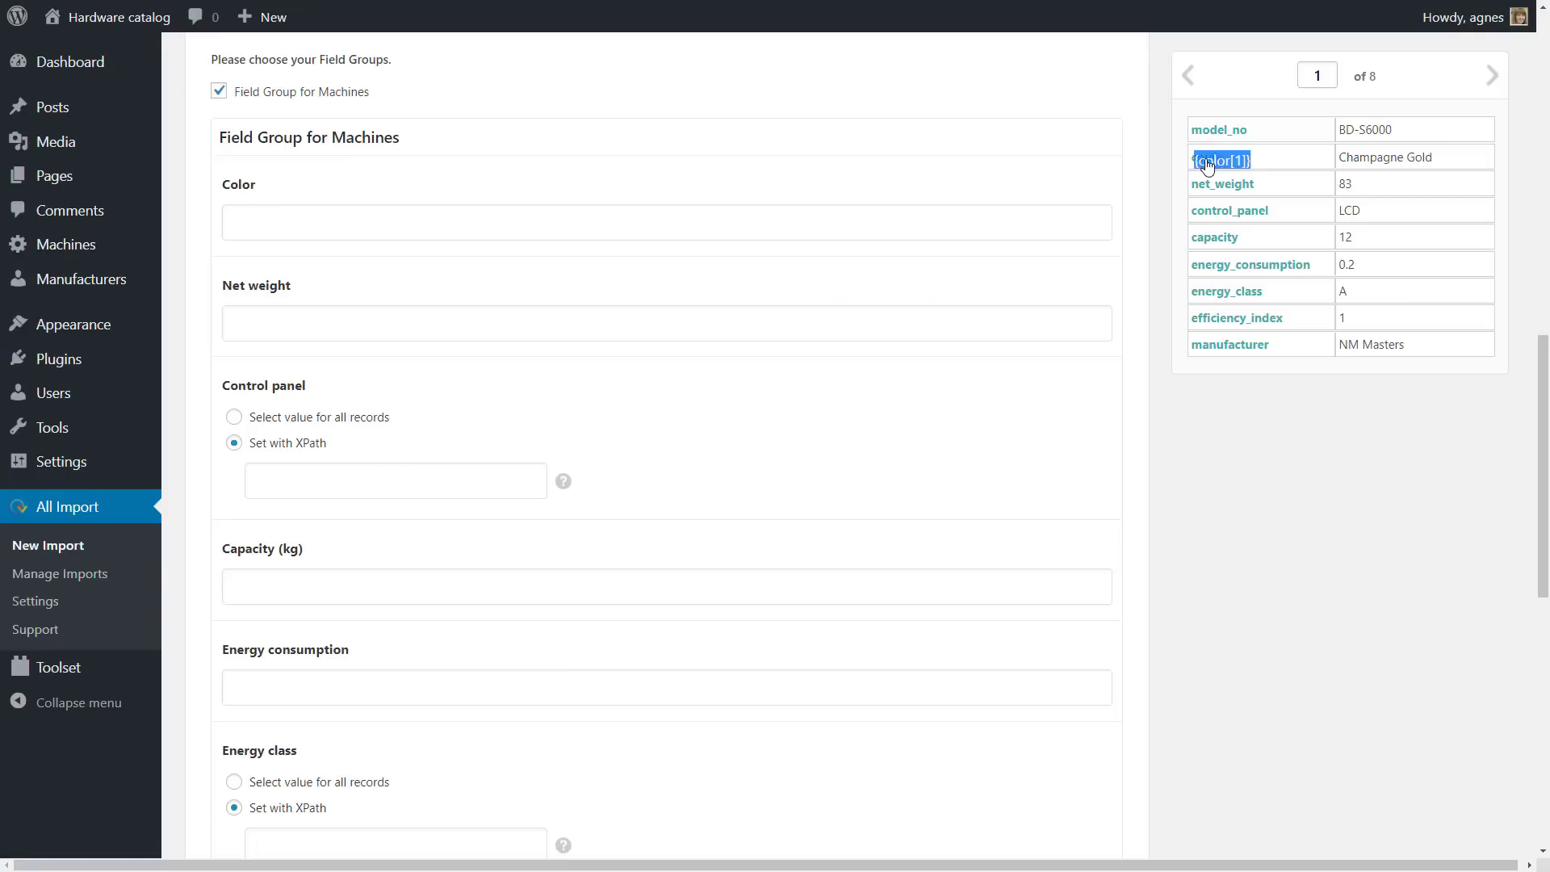
# Map color and net_weight to the Machine fields and {manufacturer[1]} to the manufacturer relationship
pyautogui.moveTo(1205, 156); pyautogui.dragTo(866, 218)
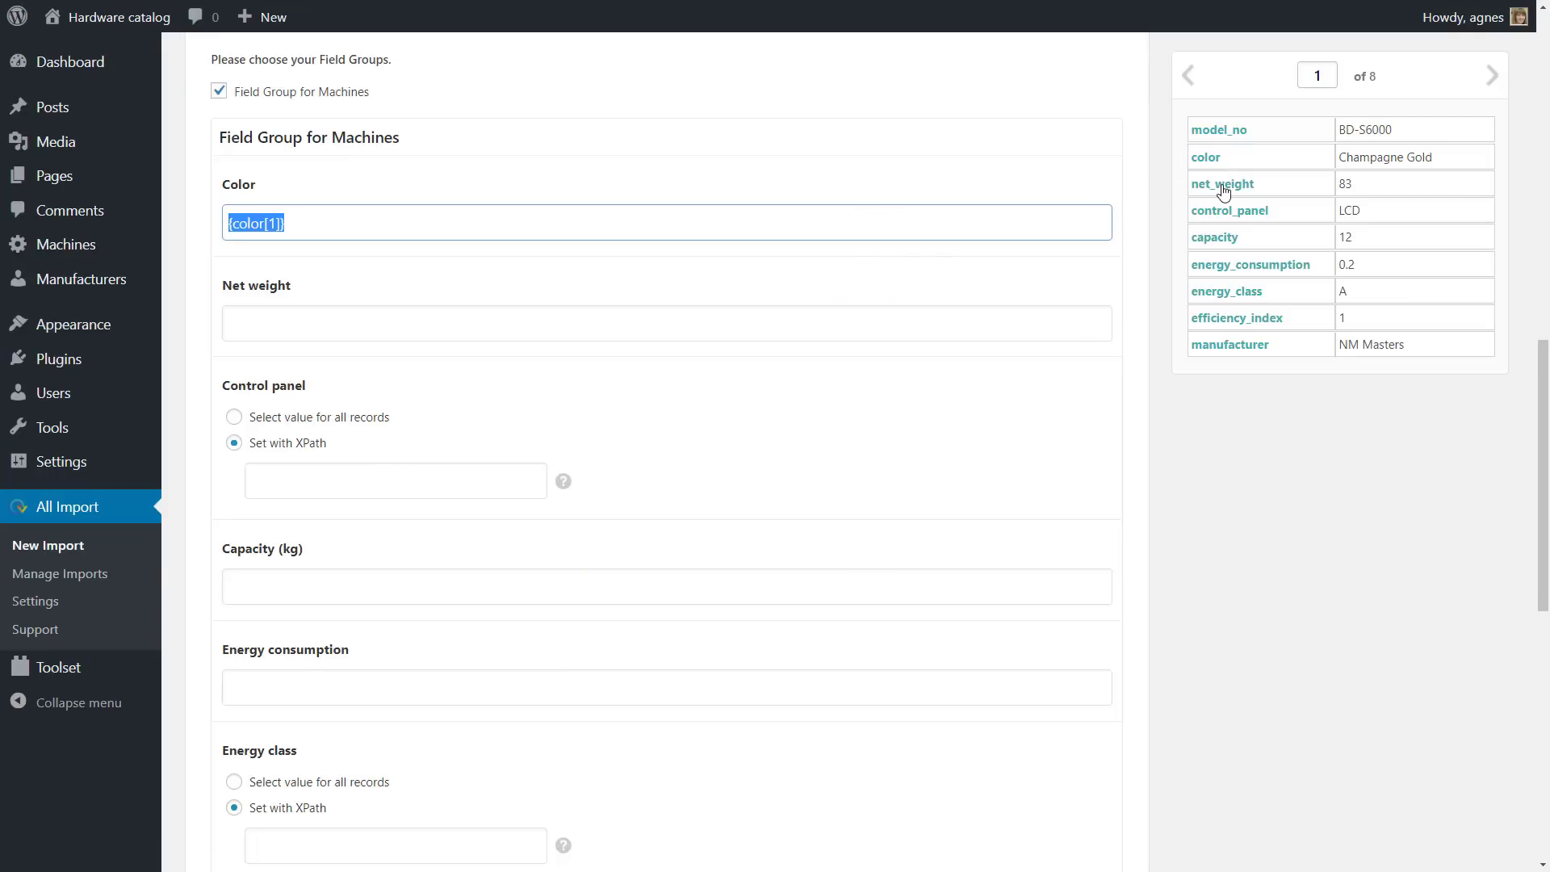
pyautogui.moveTo(1224, 192); pyautogui.dragTo(907, 326)
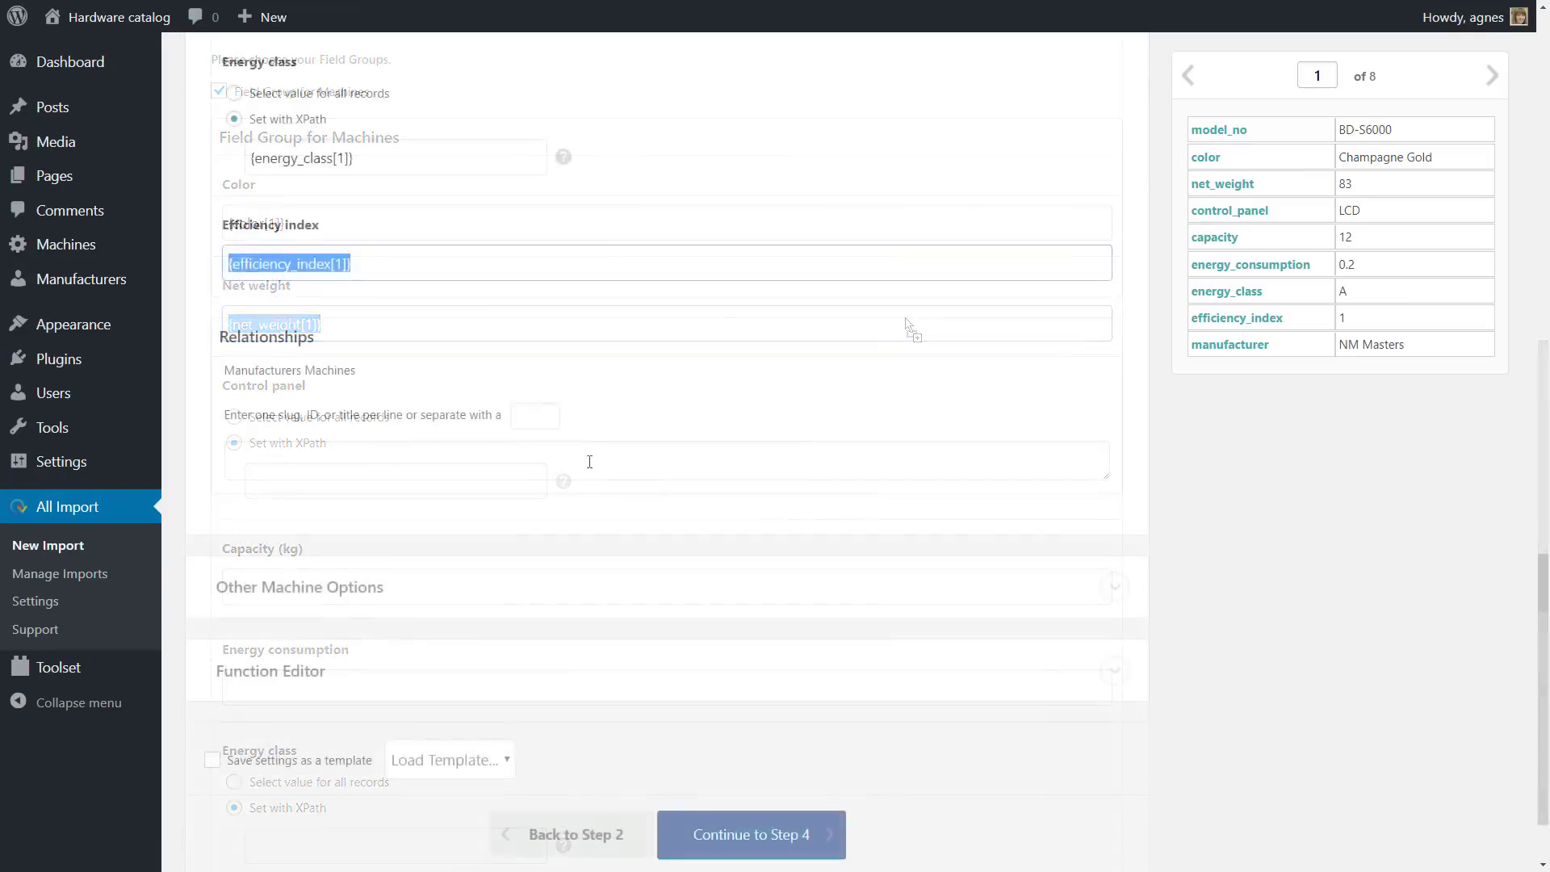
pyautogui.click(533, 467)
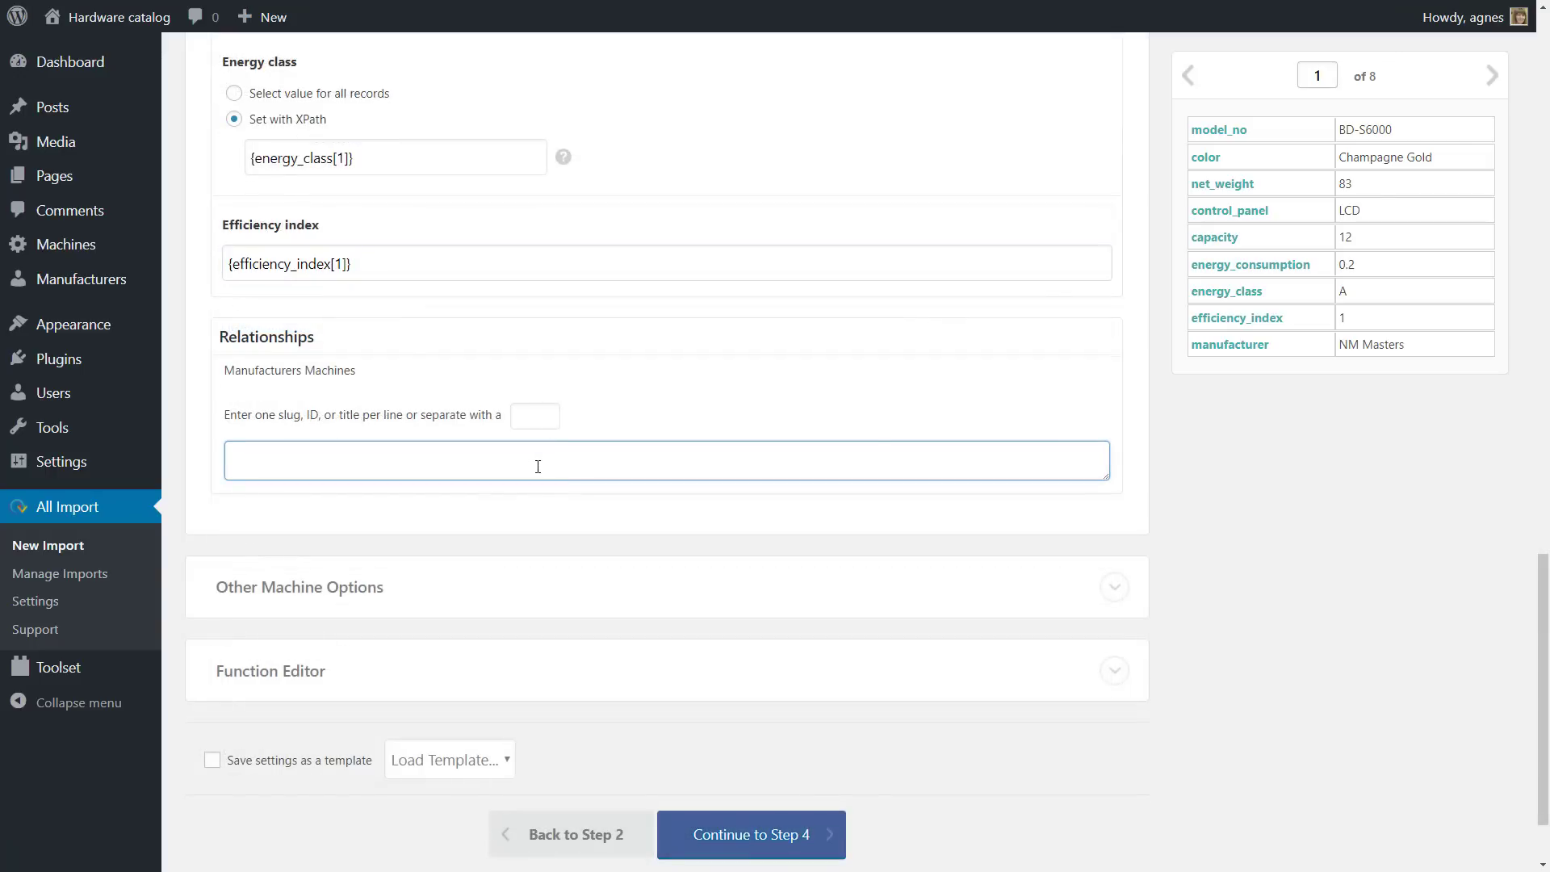
pyautogui.moveTo(1231, 346); pyautogui.dragTo(626, 460)
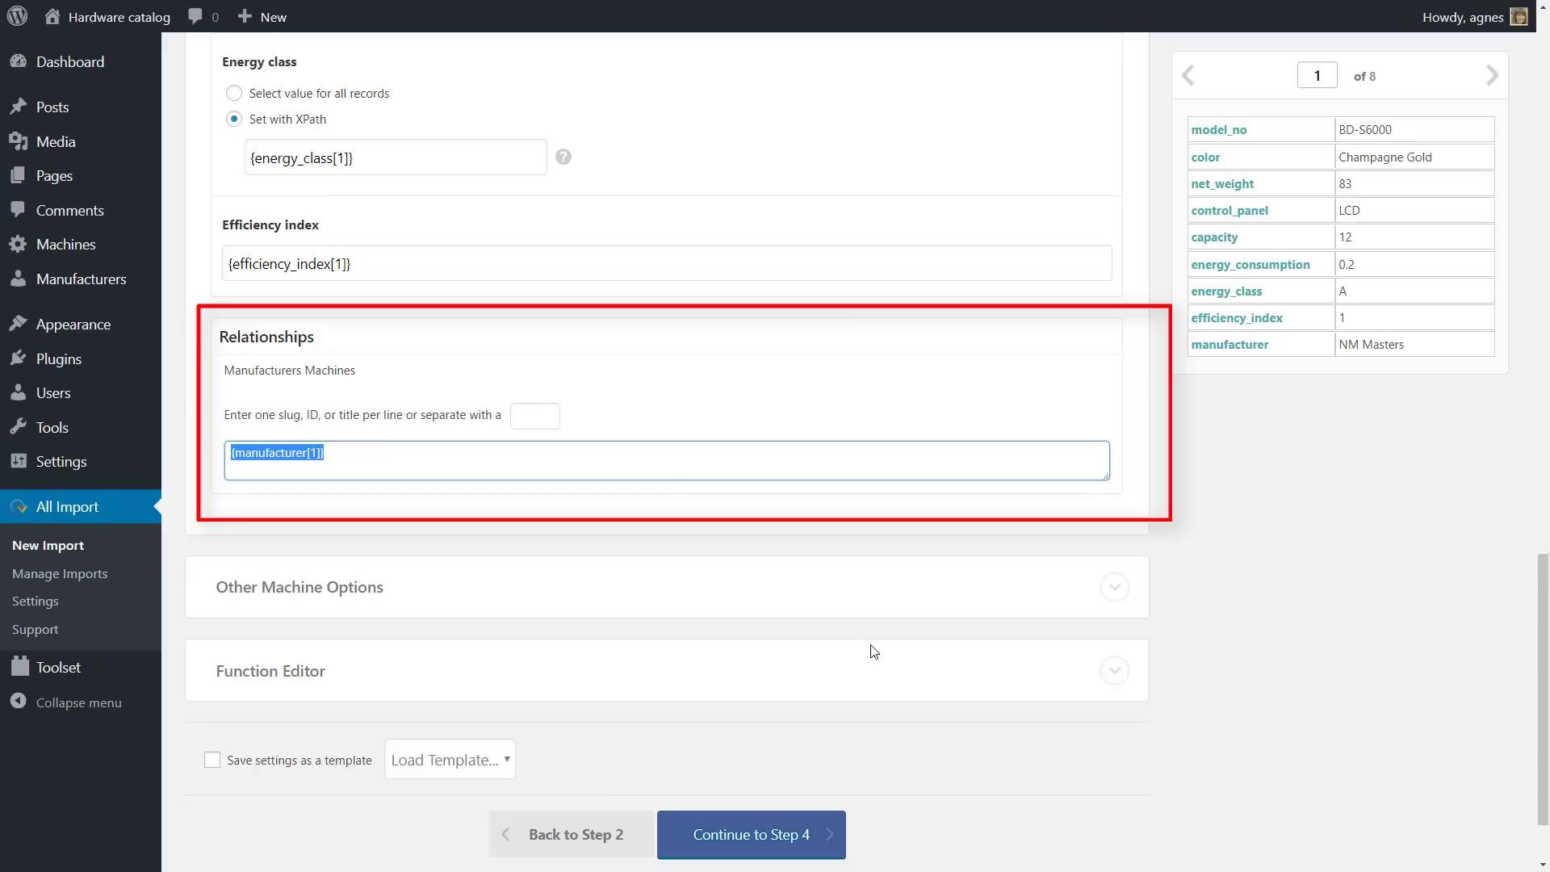
pyautogui.click(787, 835)
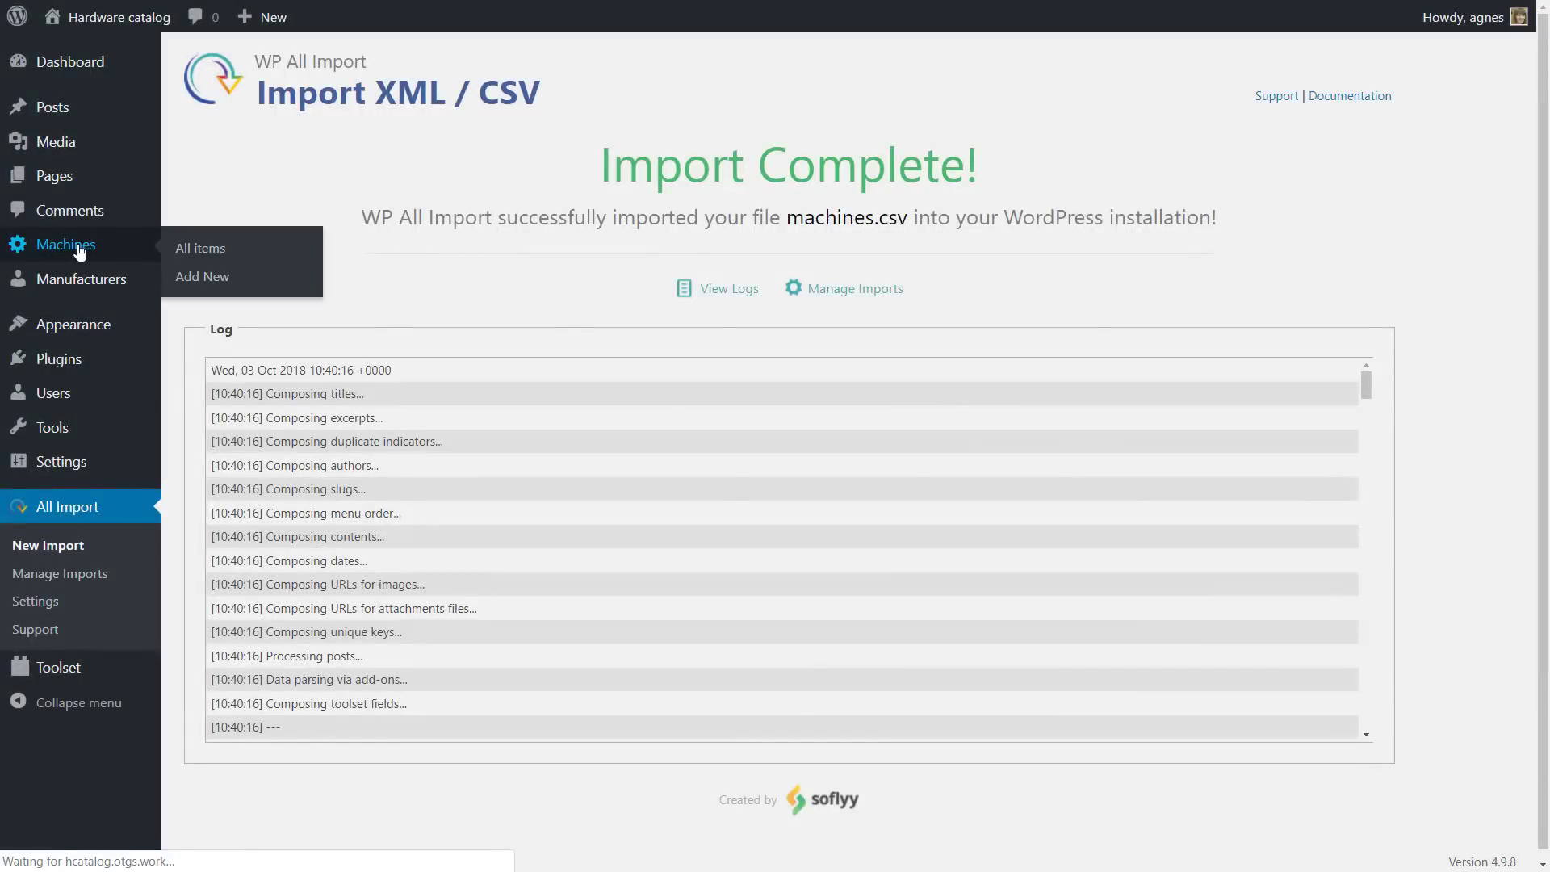
# Check that machine BD-S6000 links to NM Masters, which lists its three machines
pyautogui.click(79, 253)
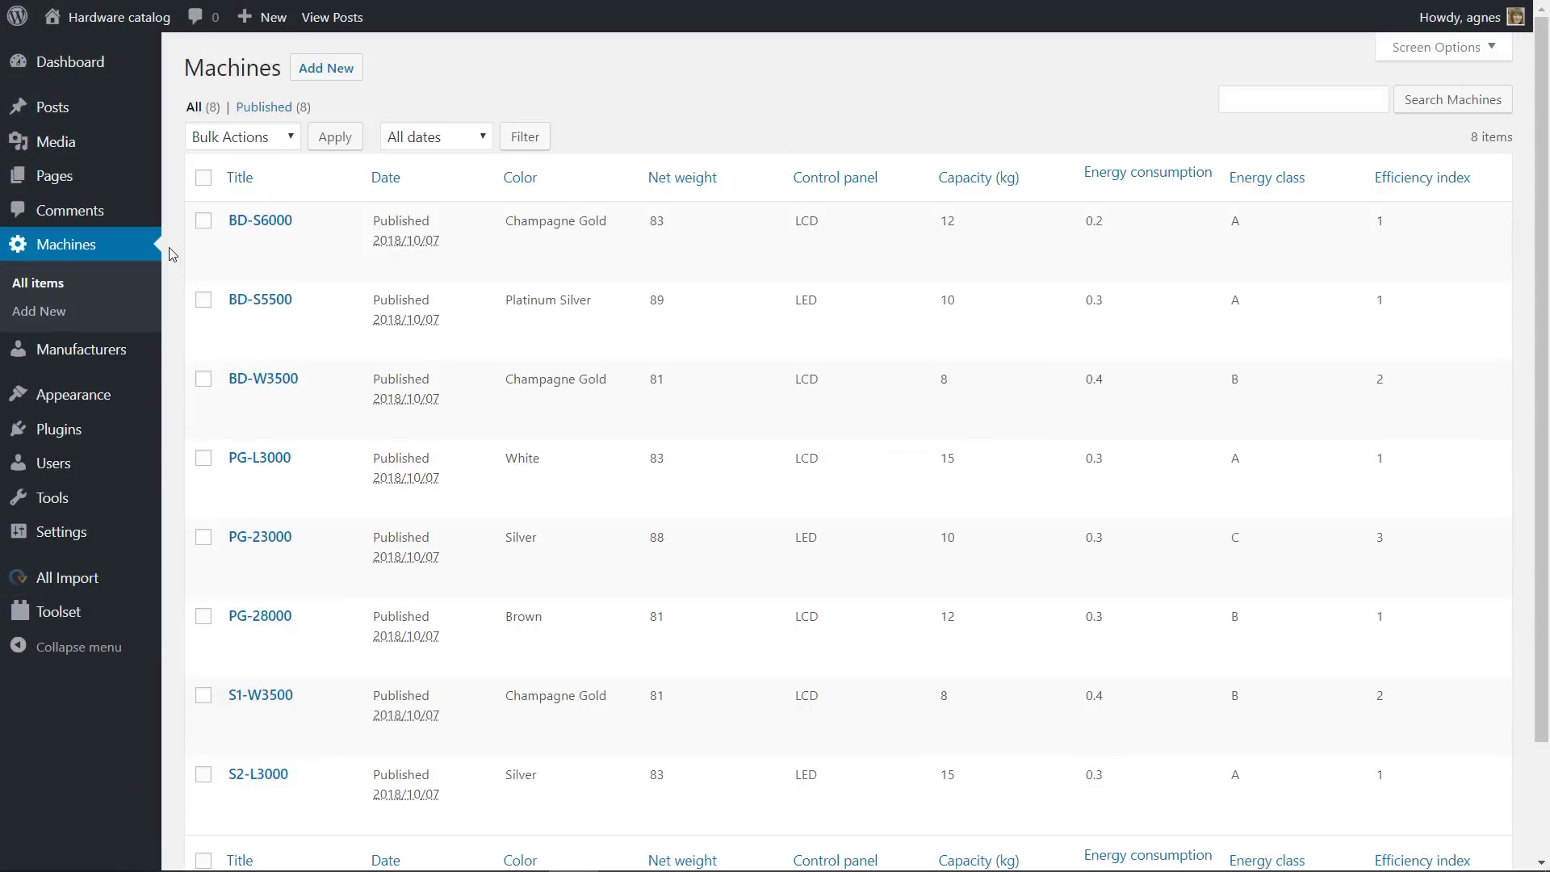
pyautogui.click(241, 223)
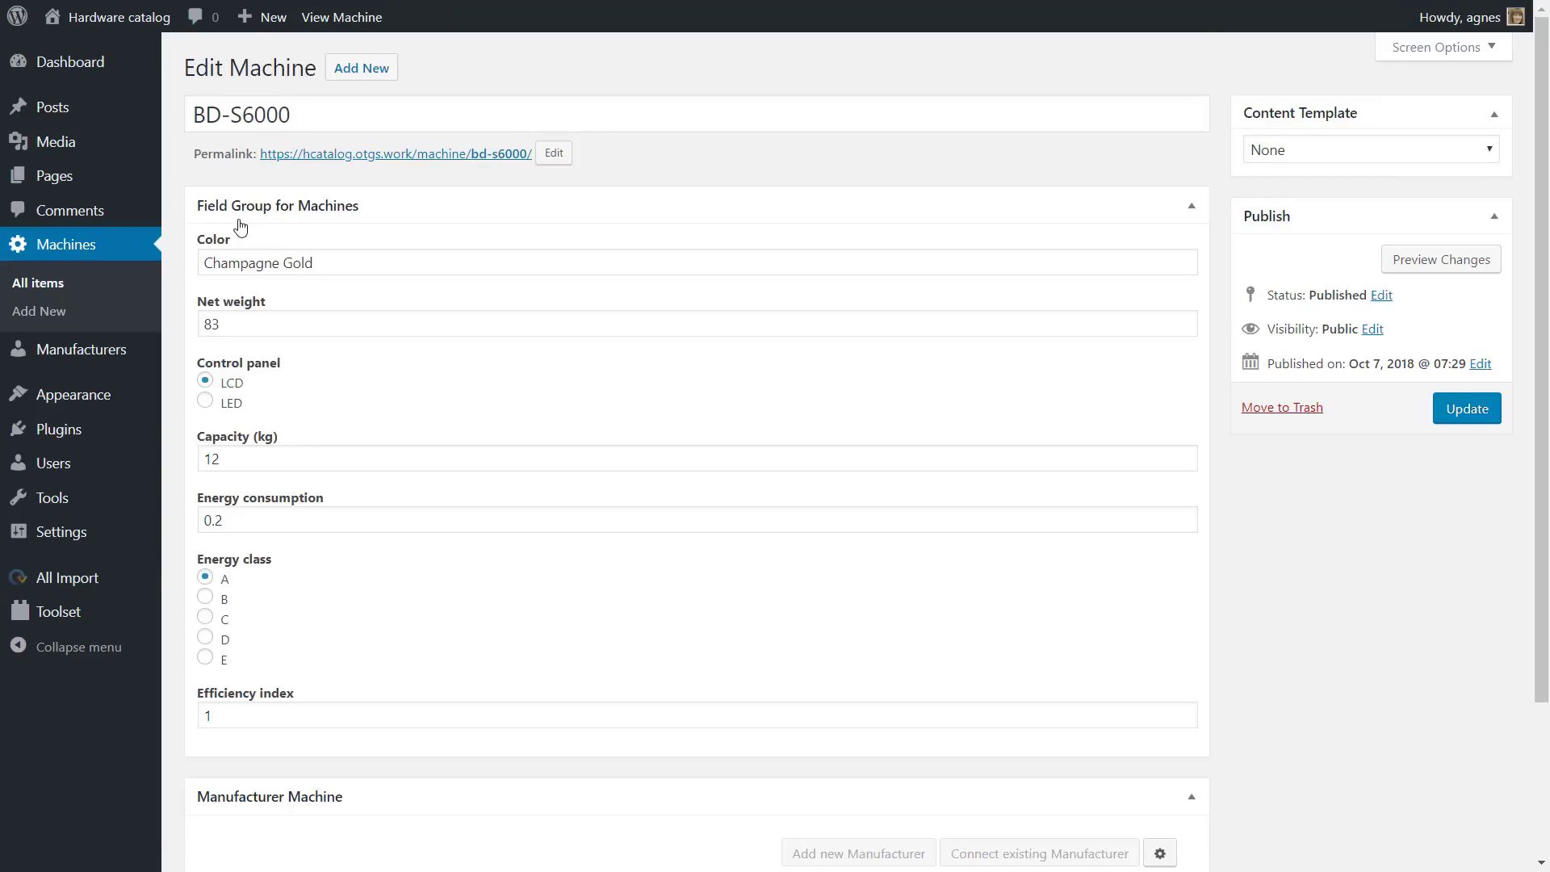
pyautogui.scroll(-3, 240, 227)
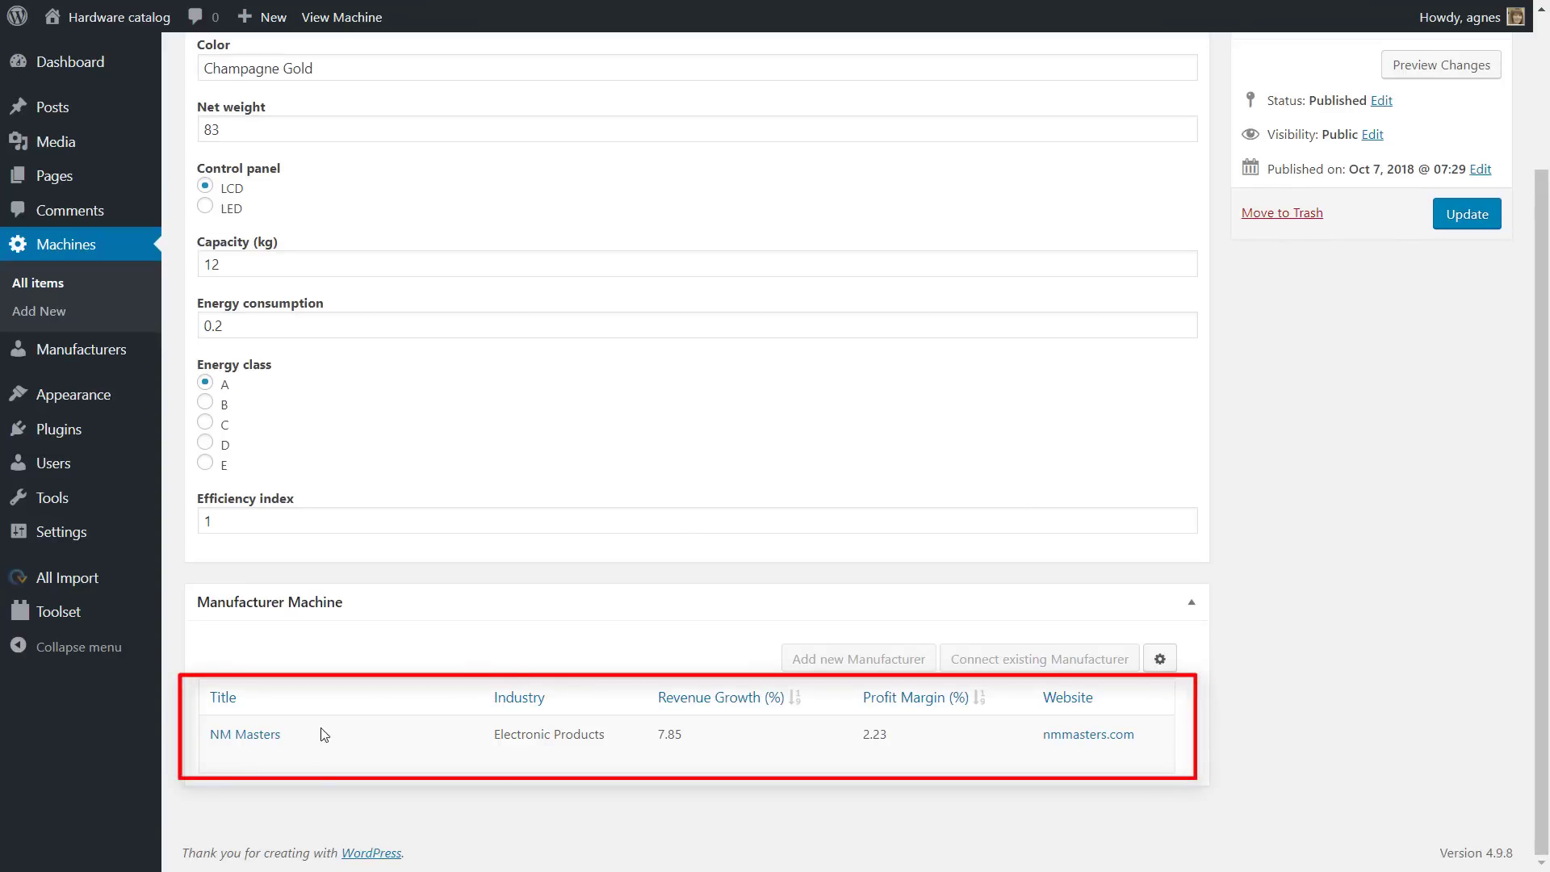
pyautogui.click(252, 734)
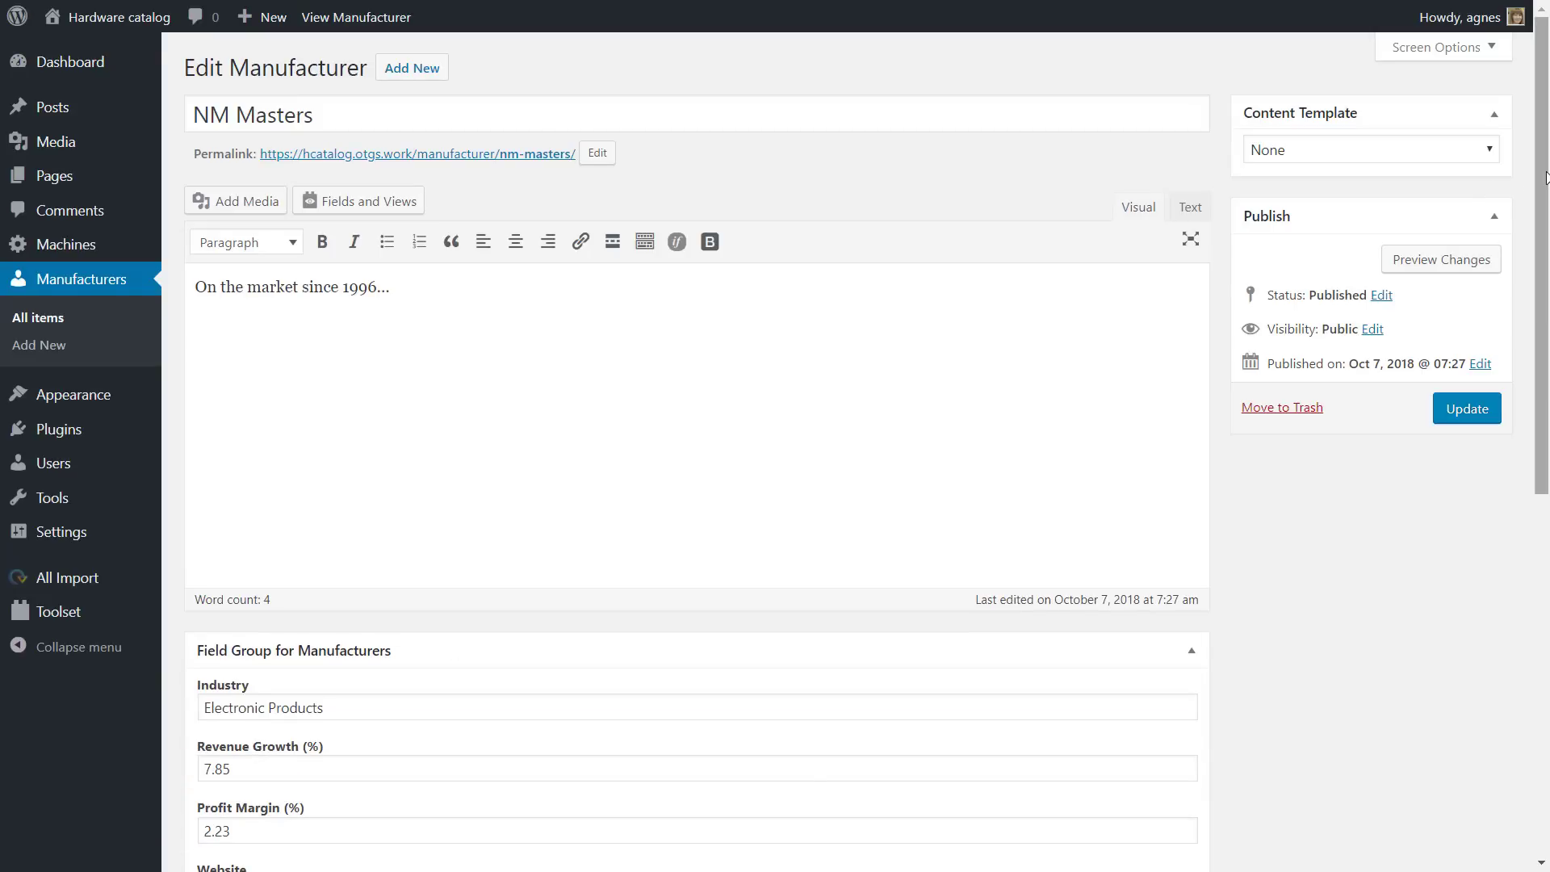
pyautogui.moveTo(1543, 194); pyautogui.dragTo(1548, 580)
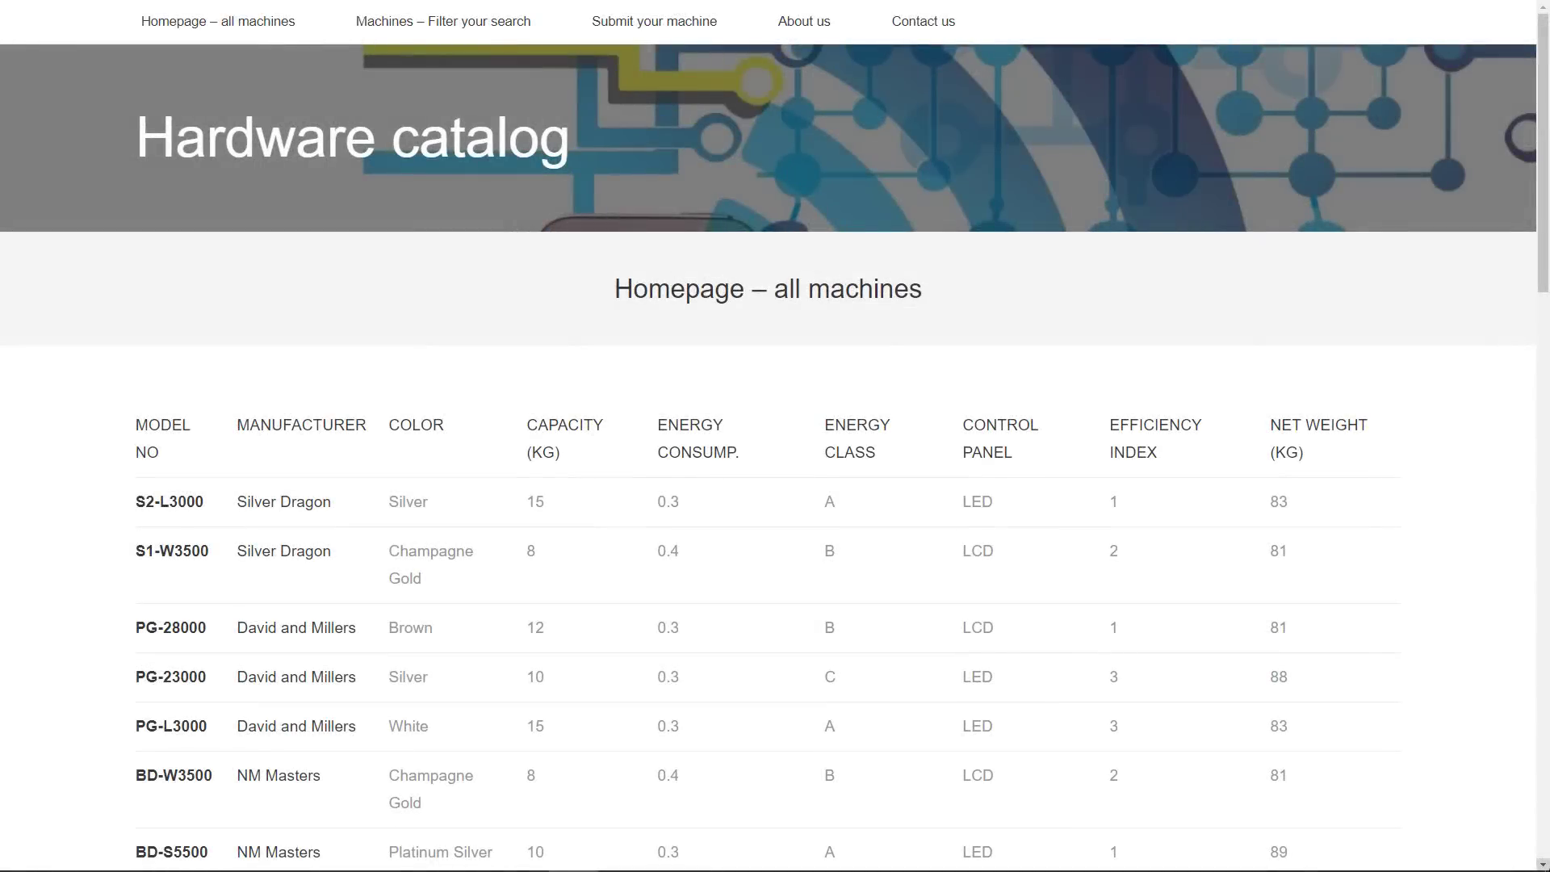
# Open the S2-L3000 machine's detail page from the front-end table
pyautogui.click(179, 502)
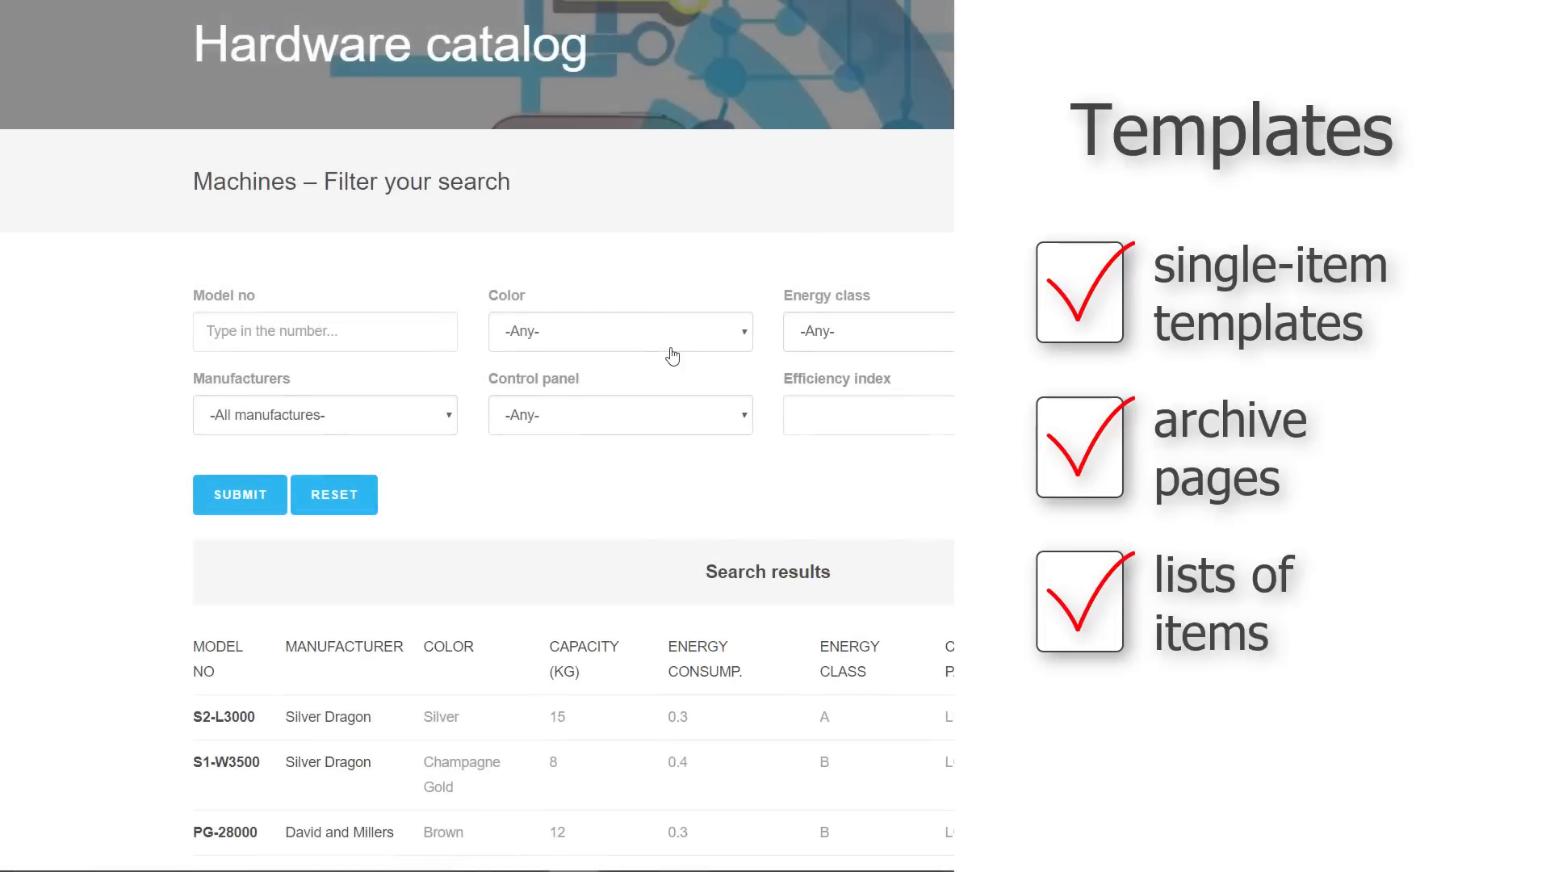
# Filter the catalog's machines to show only Champagne Gold ones using the Color dropdown
pyautogui.click(671, 349)
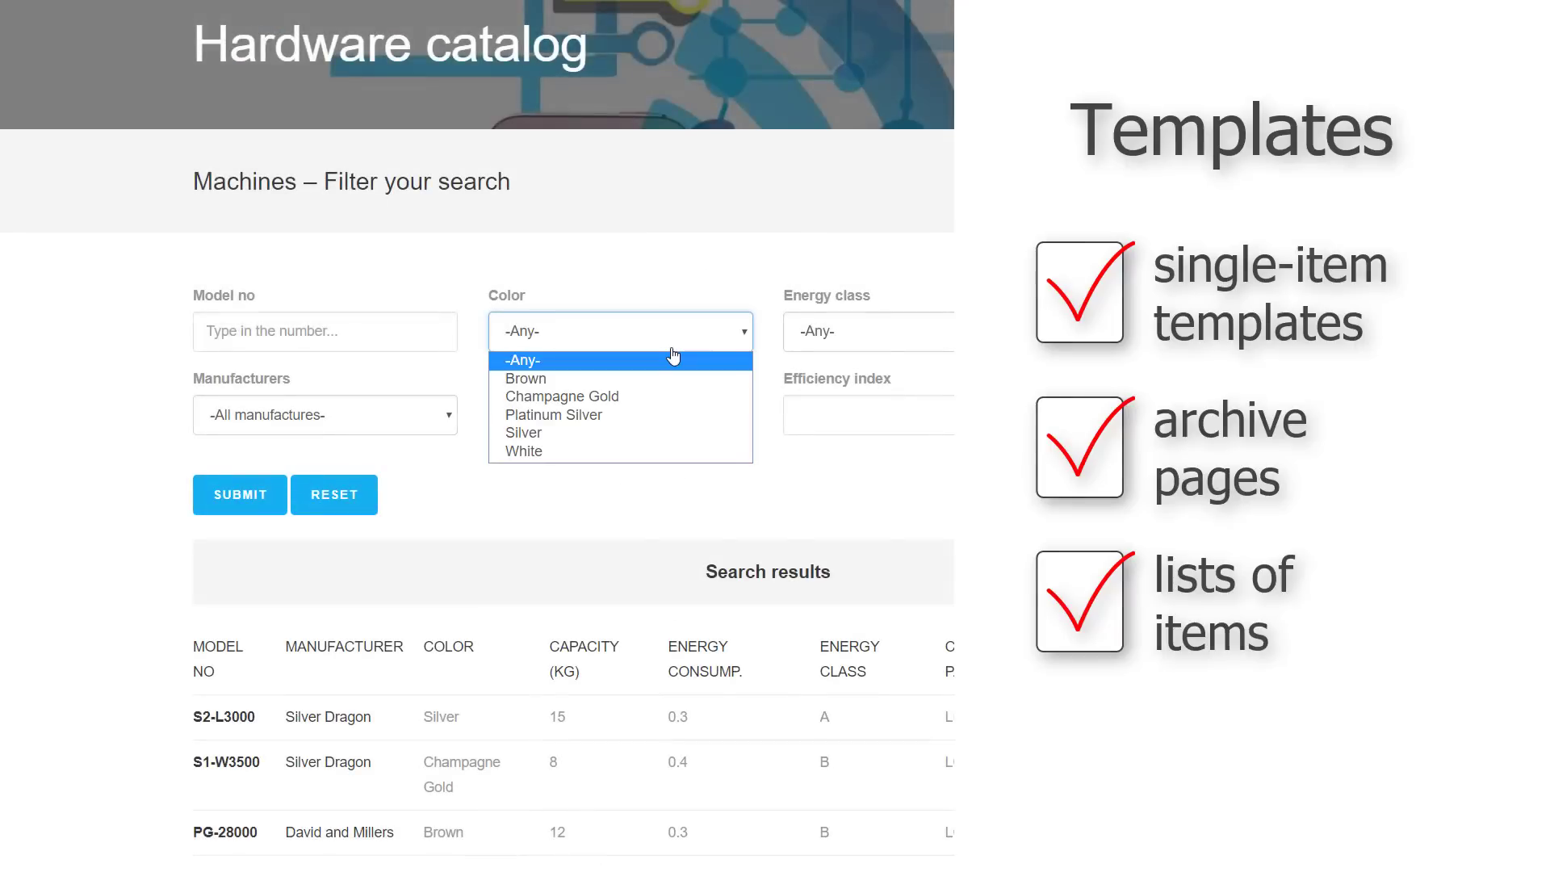
pyautogui.click(667, 396)
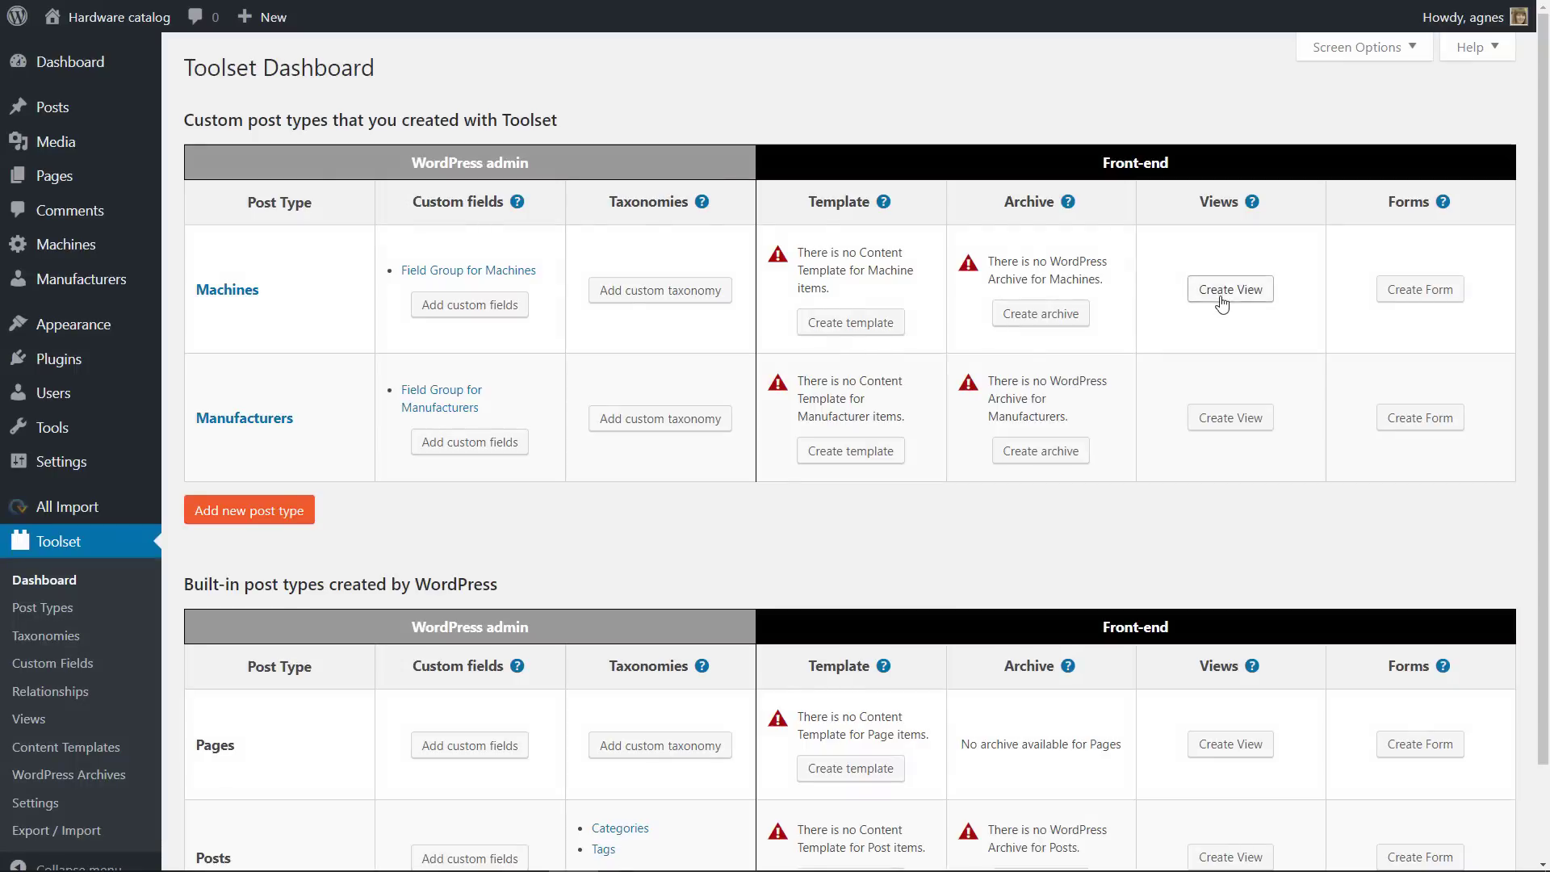
# Create a Machines View named 'All machines in a table' displaying all results, down to its Loop Editor
pyautogui.click(1224, 299)
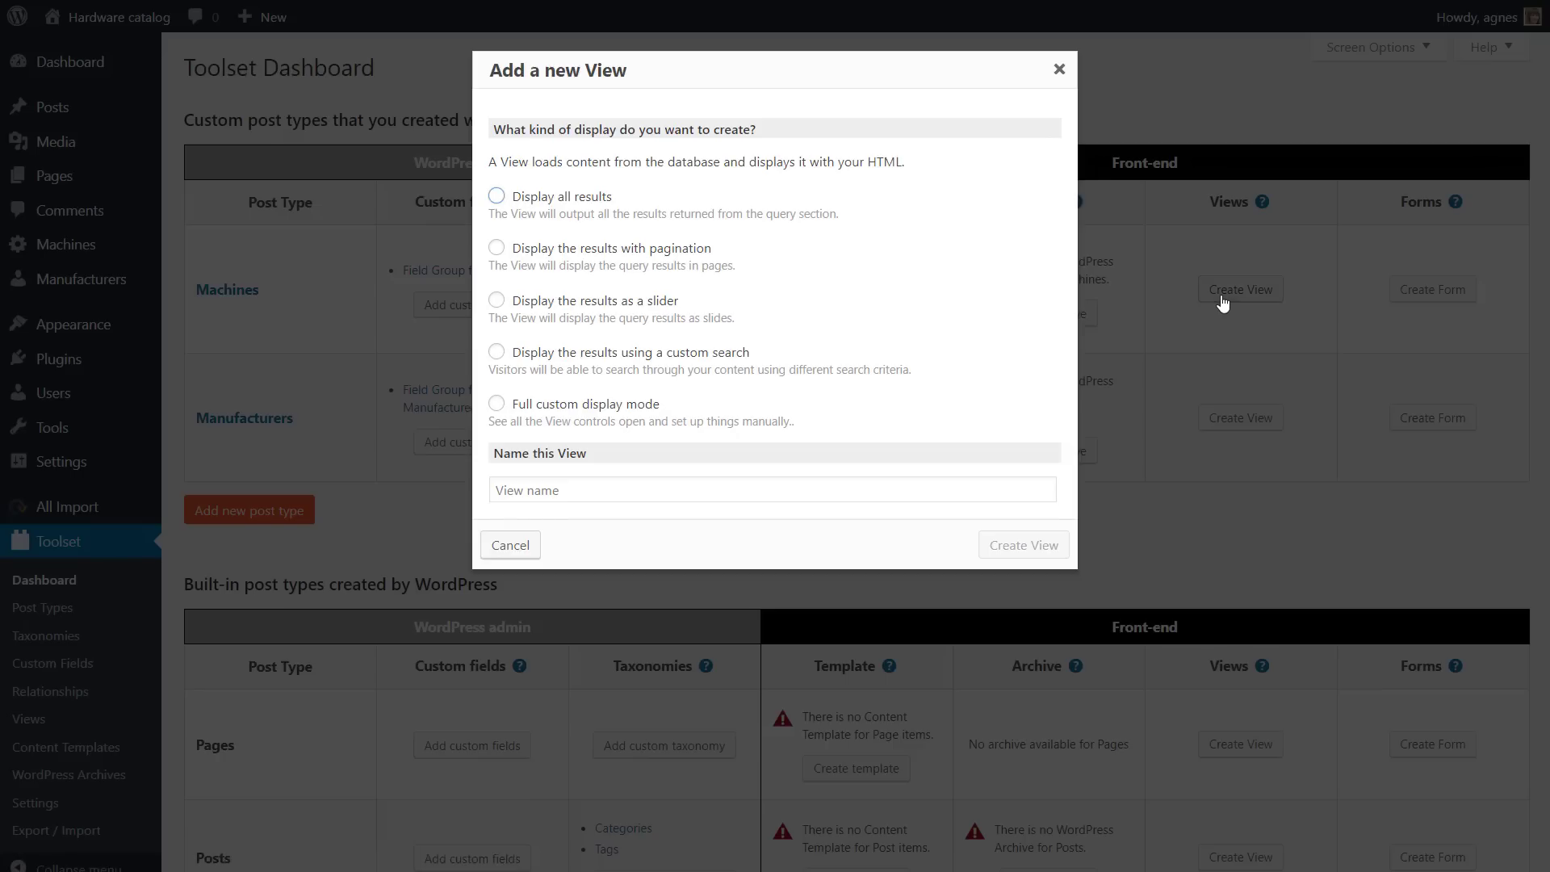
pyautogui.click(587, 197)
pyautogui.click(600, 490)
pyautogui.write('A')
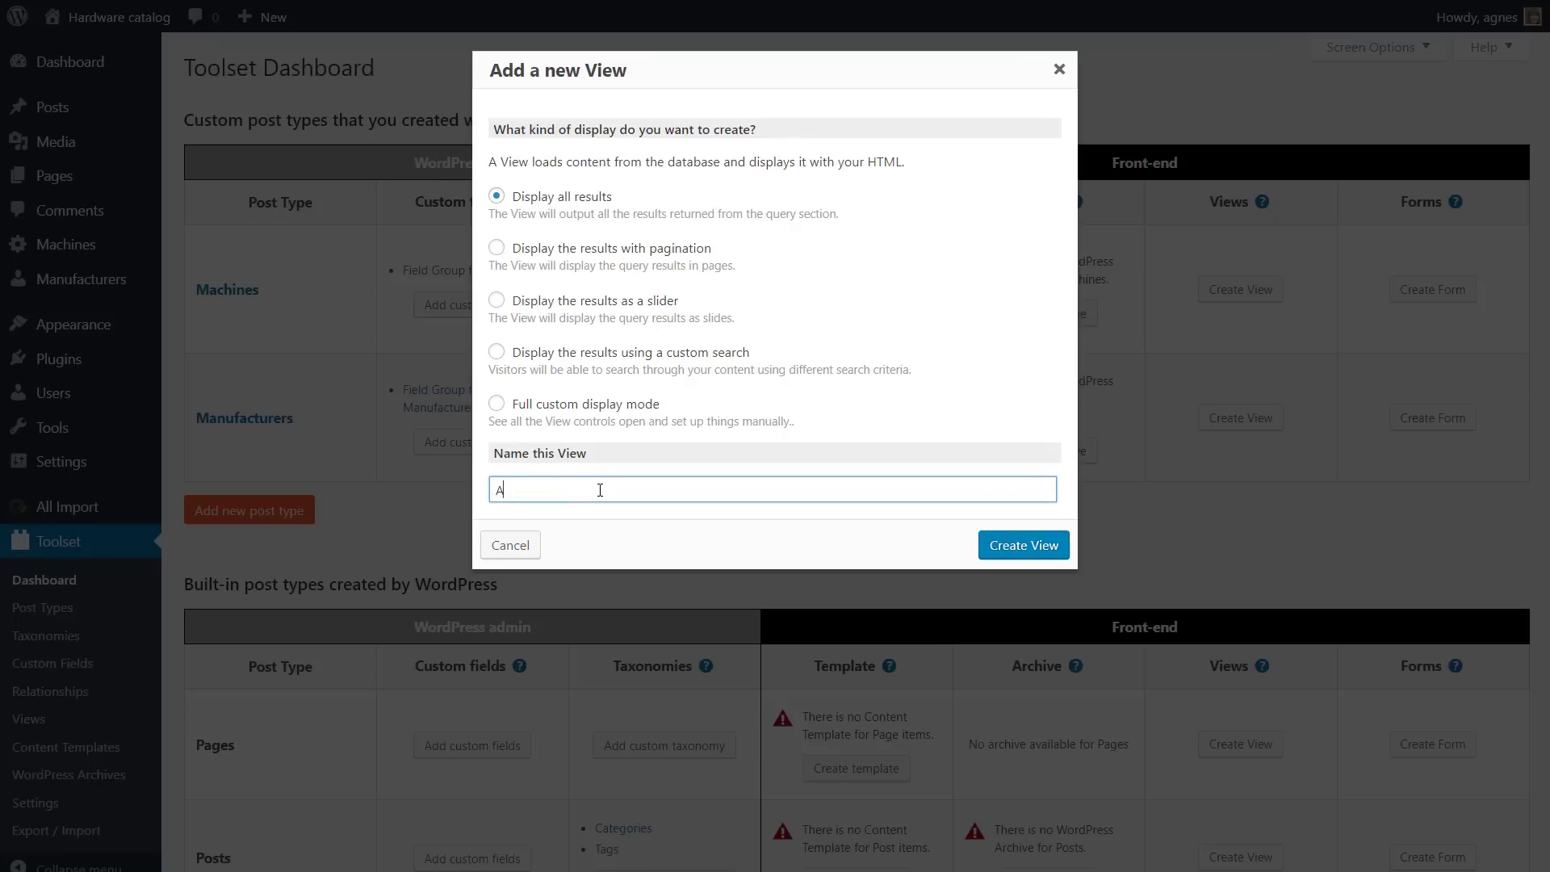
pyautogui.write('ll machines in a table')
pyautogui.click(993, 546)
pyautogui.moveTo(1543, 182); pyautogui.dragTo(1542, 319)
pyautogui.scroll(-13, 401, 212)
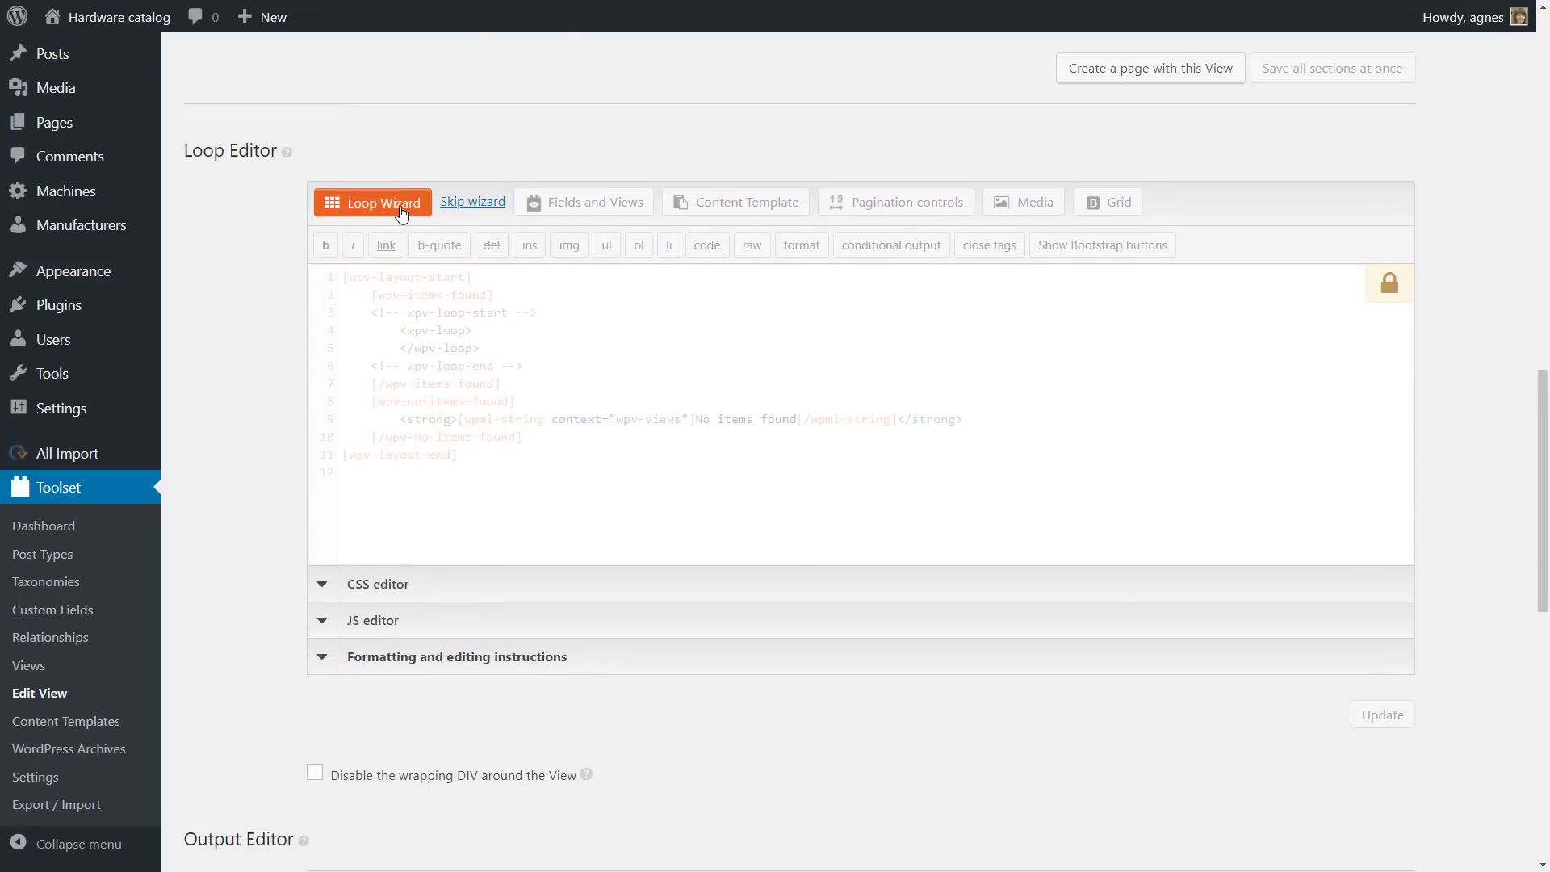
# Start the Loop Wizard as a sortable table with a linked post title as the first field
pyautogui.click(401, 212)
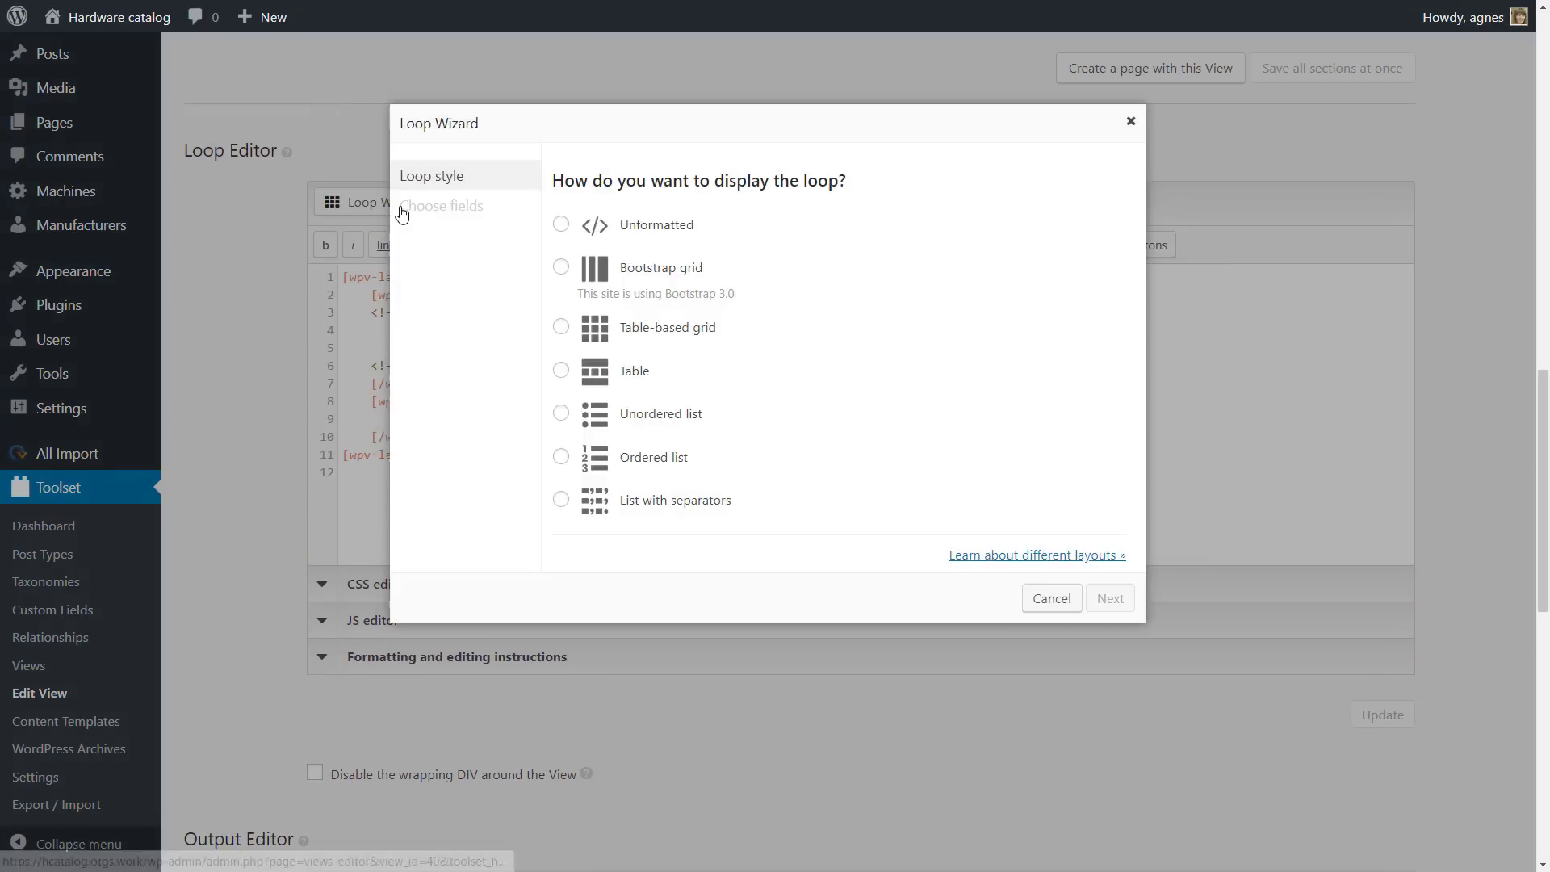
pyautogui.click(561, 373)
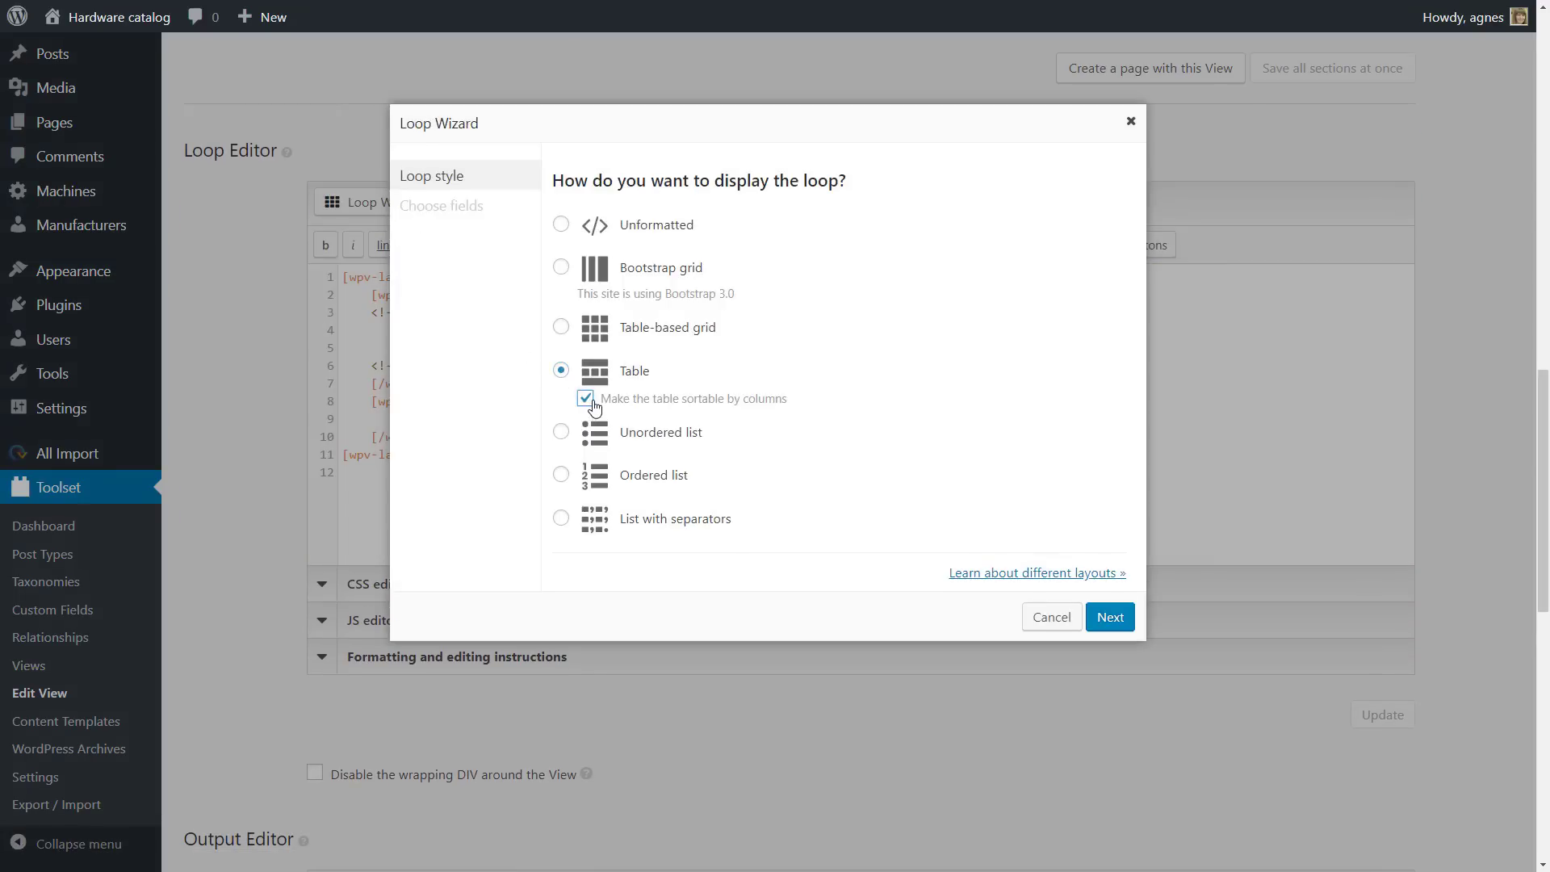
pyautogui.click(1110, 617)
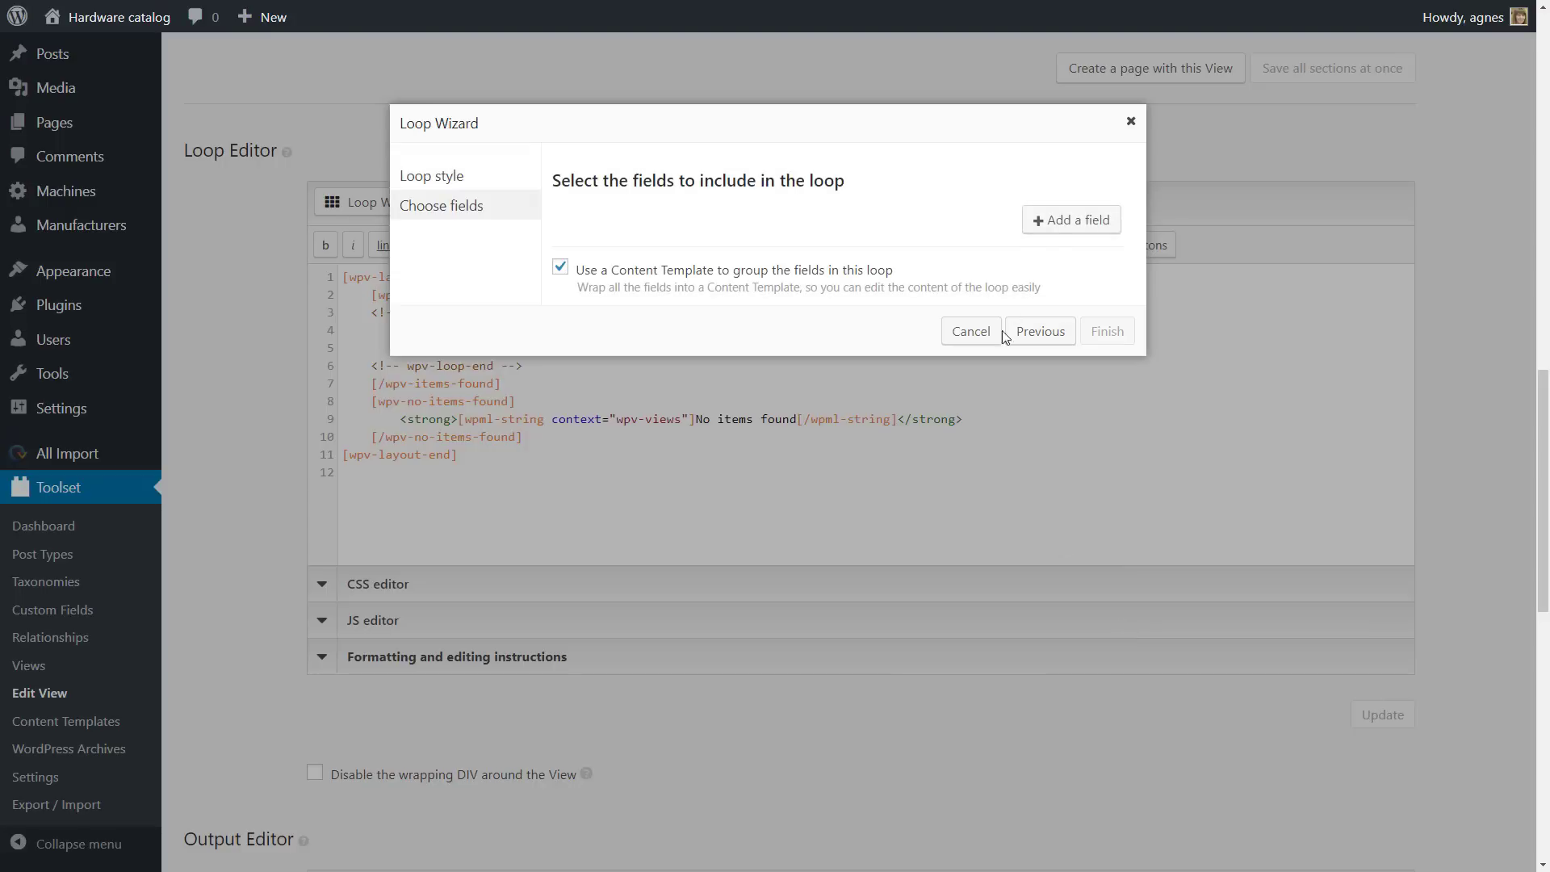
pyautogui.click(1061, 230)
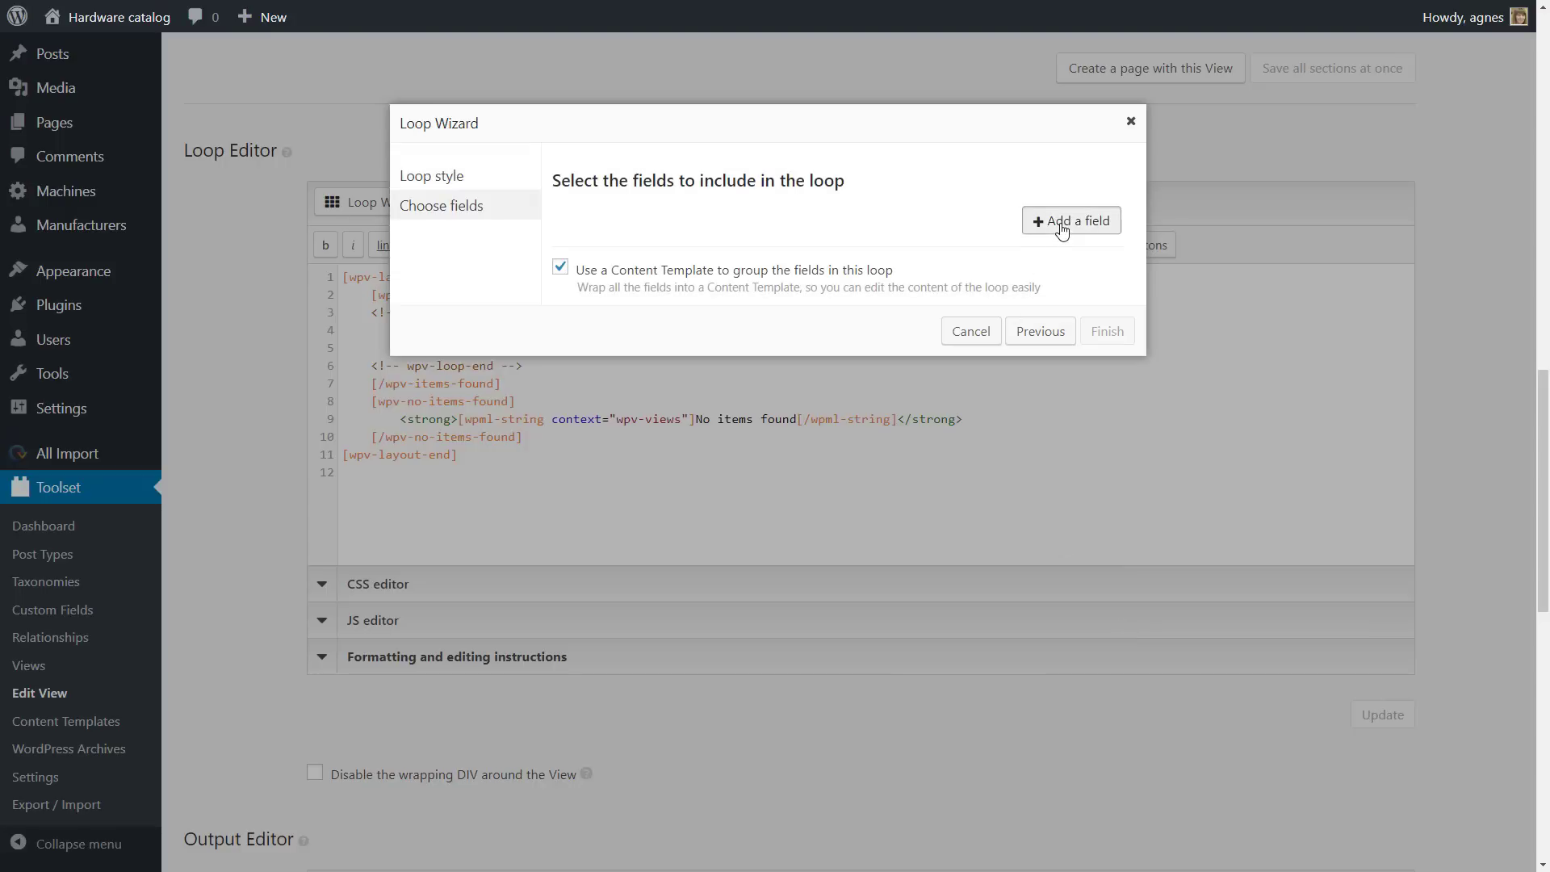
pyautogui.click(869, 227)
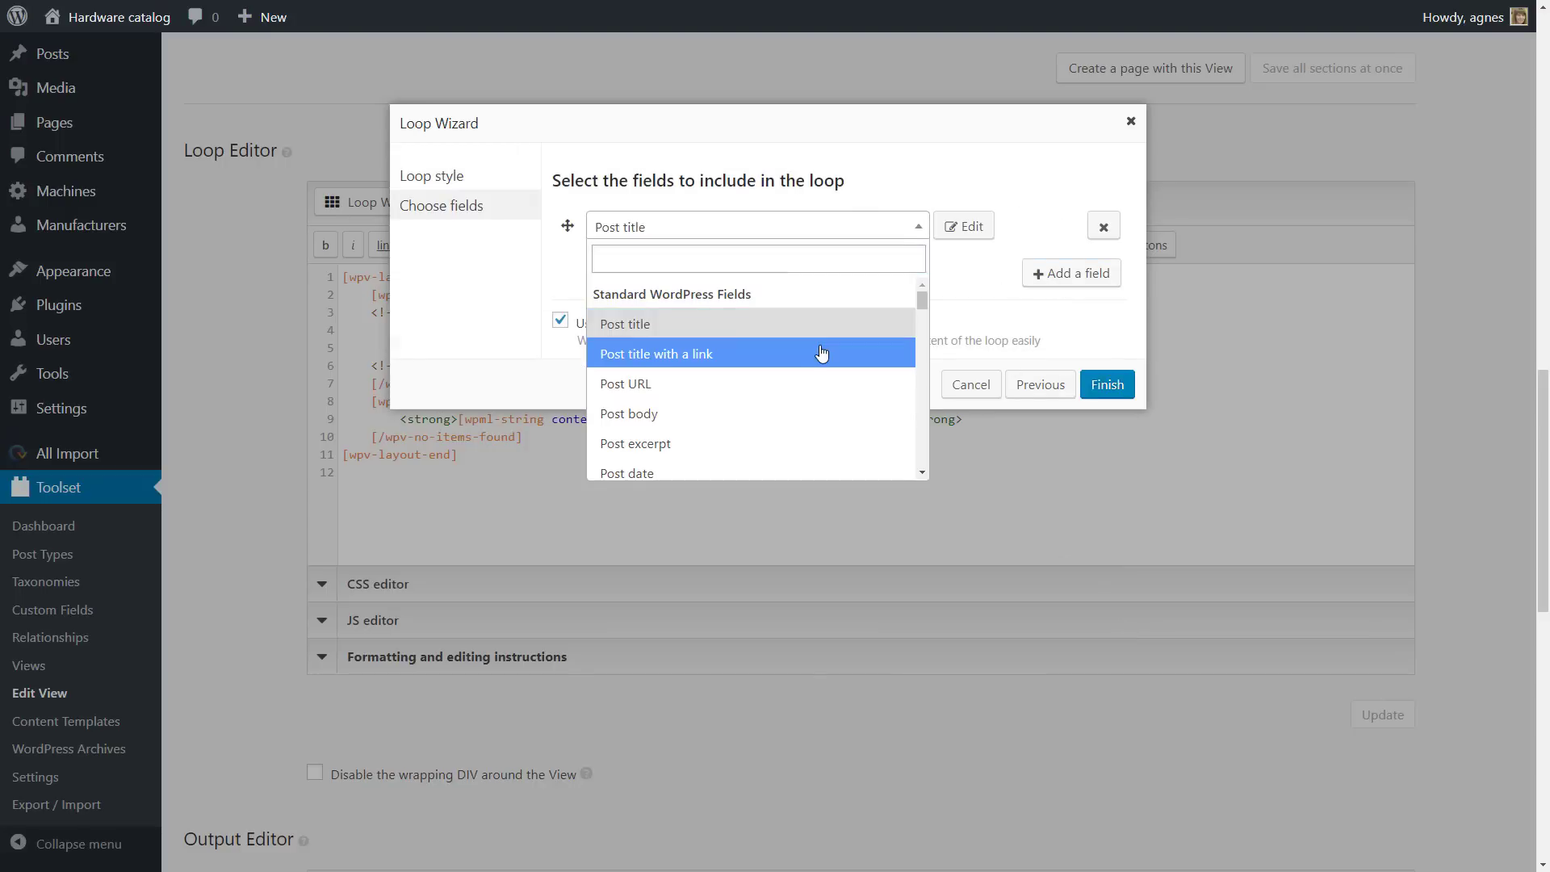
pyautogui.click(821, 354)
# Add the Color, Capacity (kg) and Energy consumption fields as table columns
pyautogui.click(1055, 279)
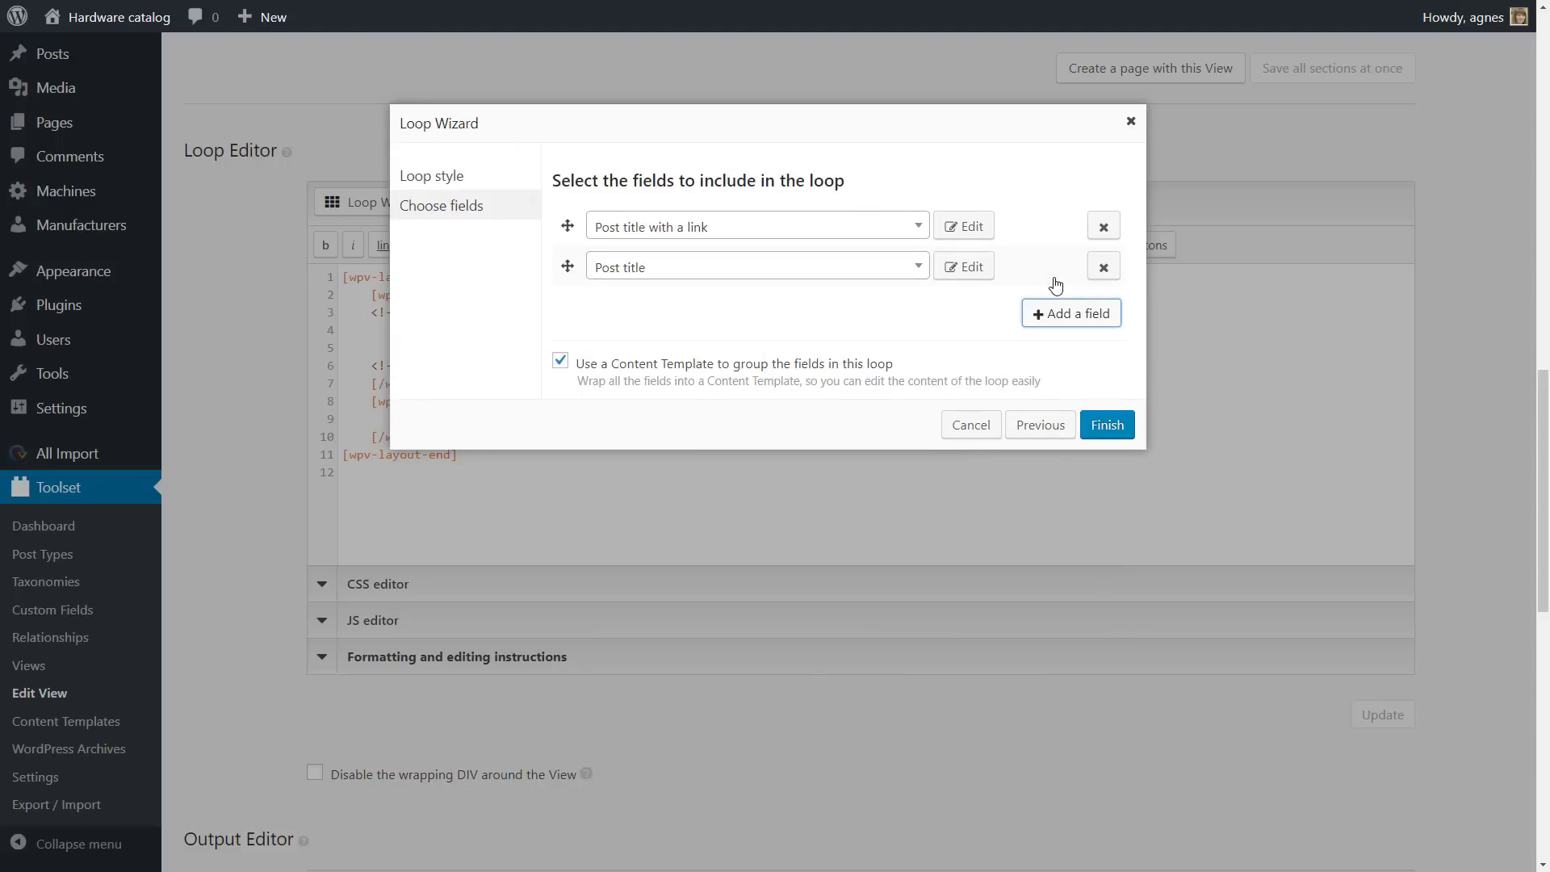
pyautogui.click(823, 273)
pyautogui.write('colo')
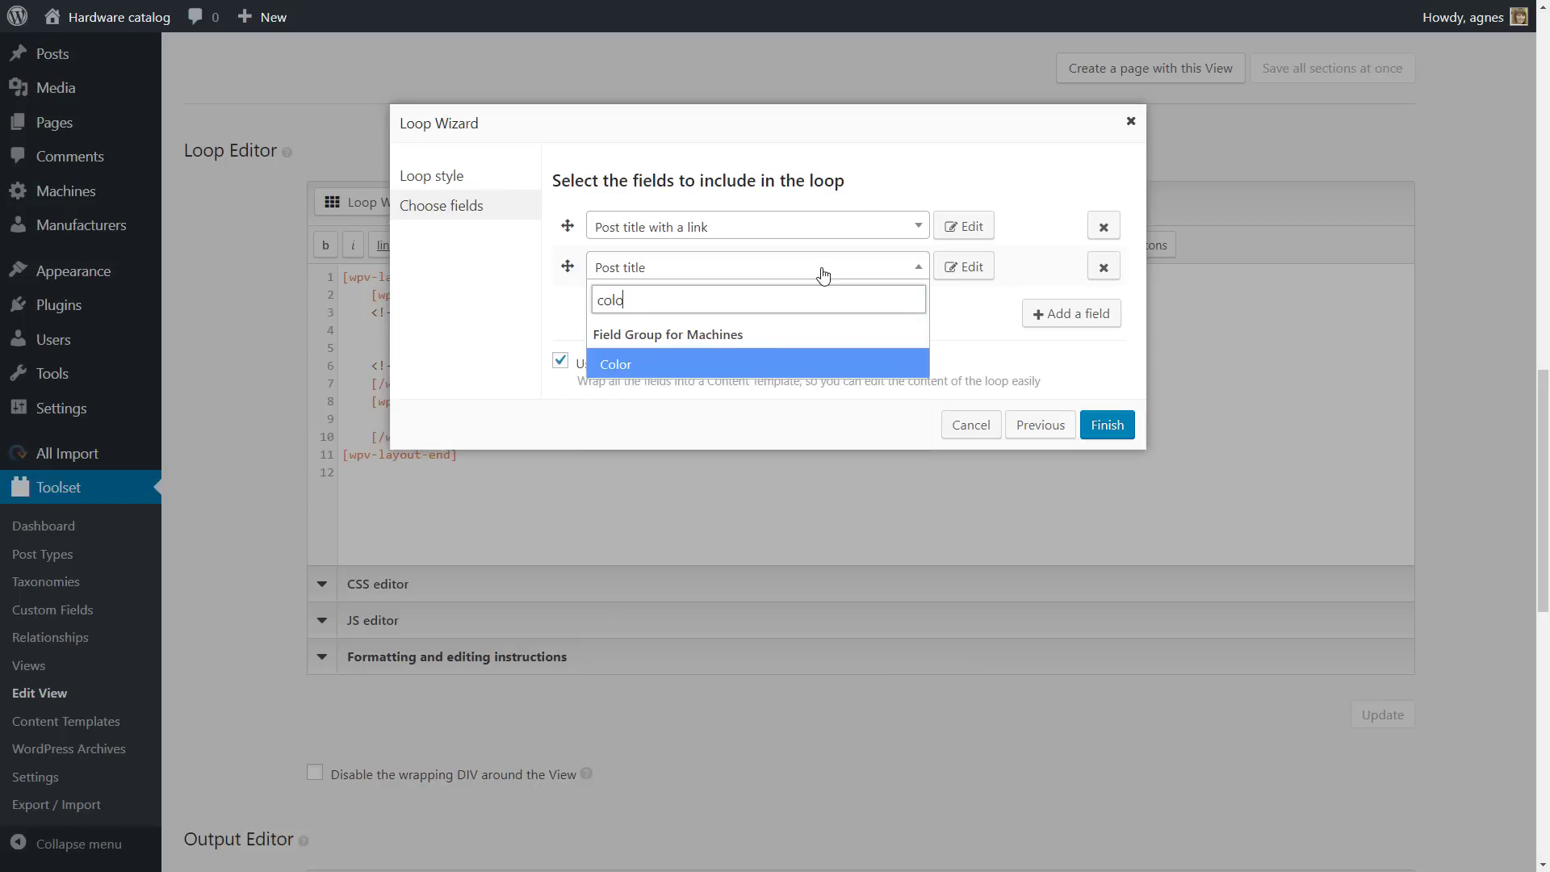
pyautogui.click(805, 365)
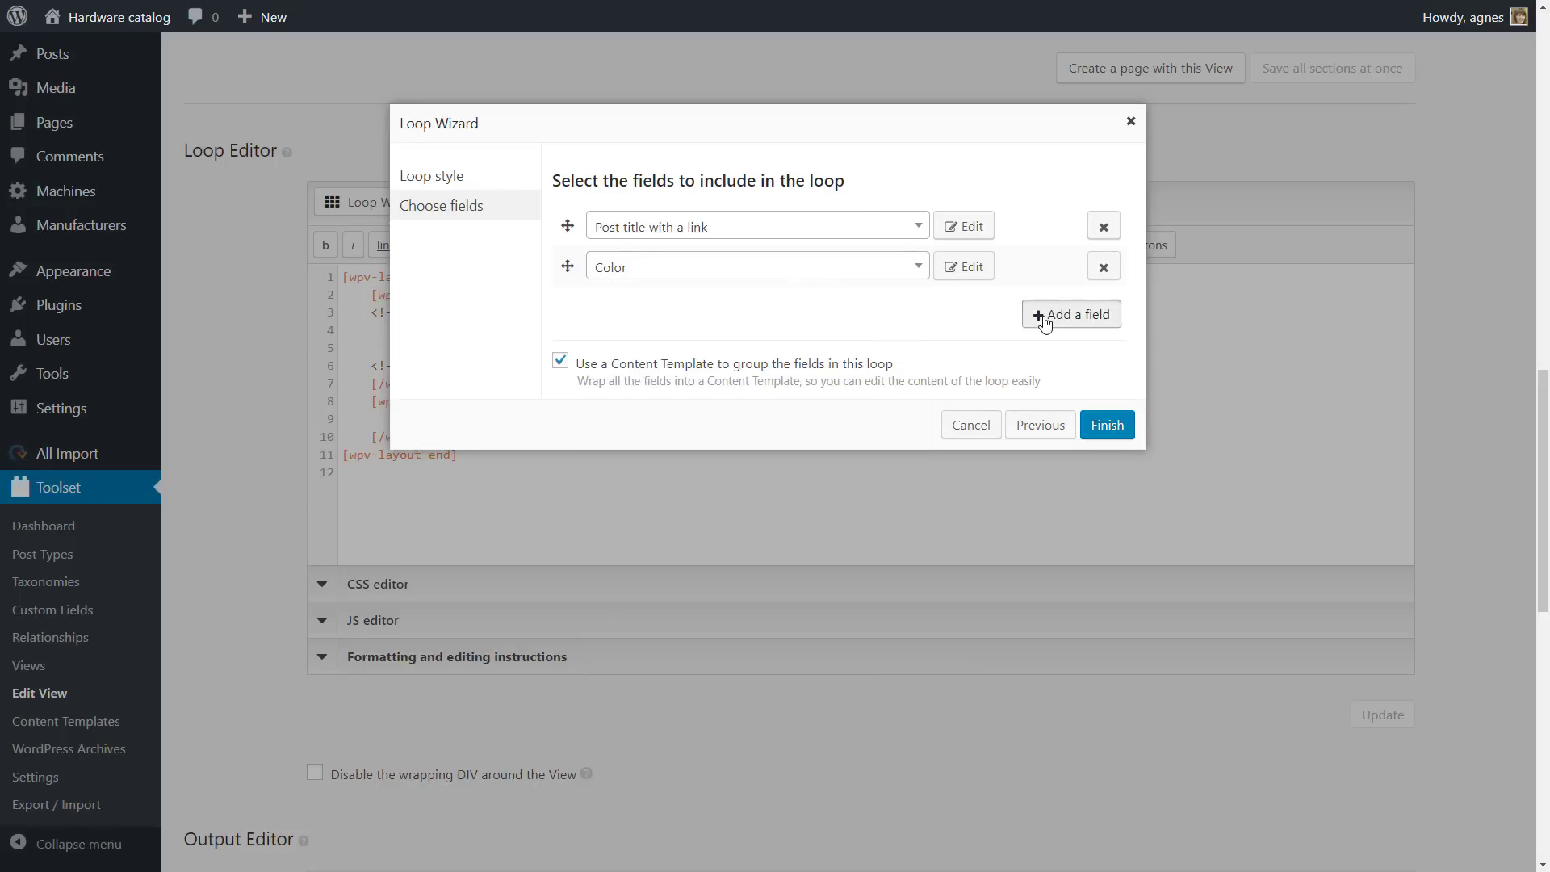
pyautogui.click(1029, 315)
pyautogui.click(844, 317)
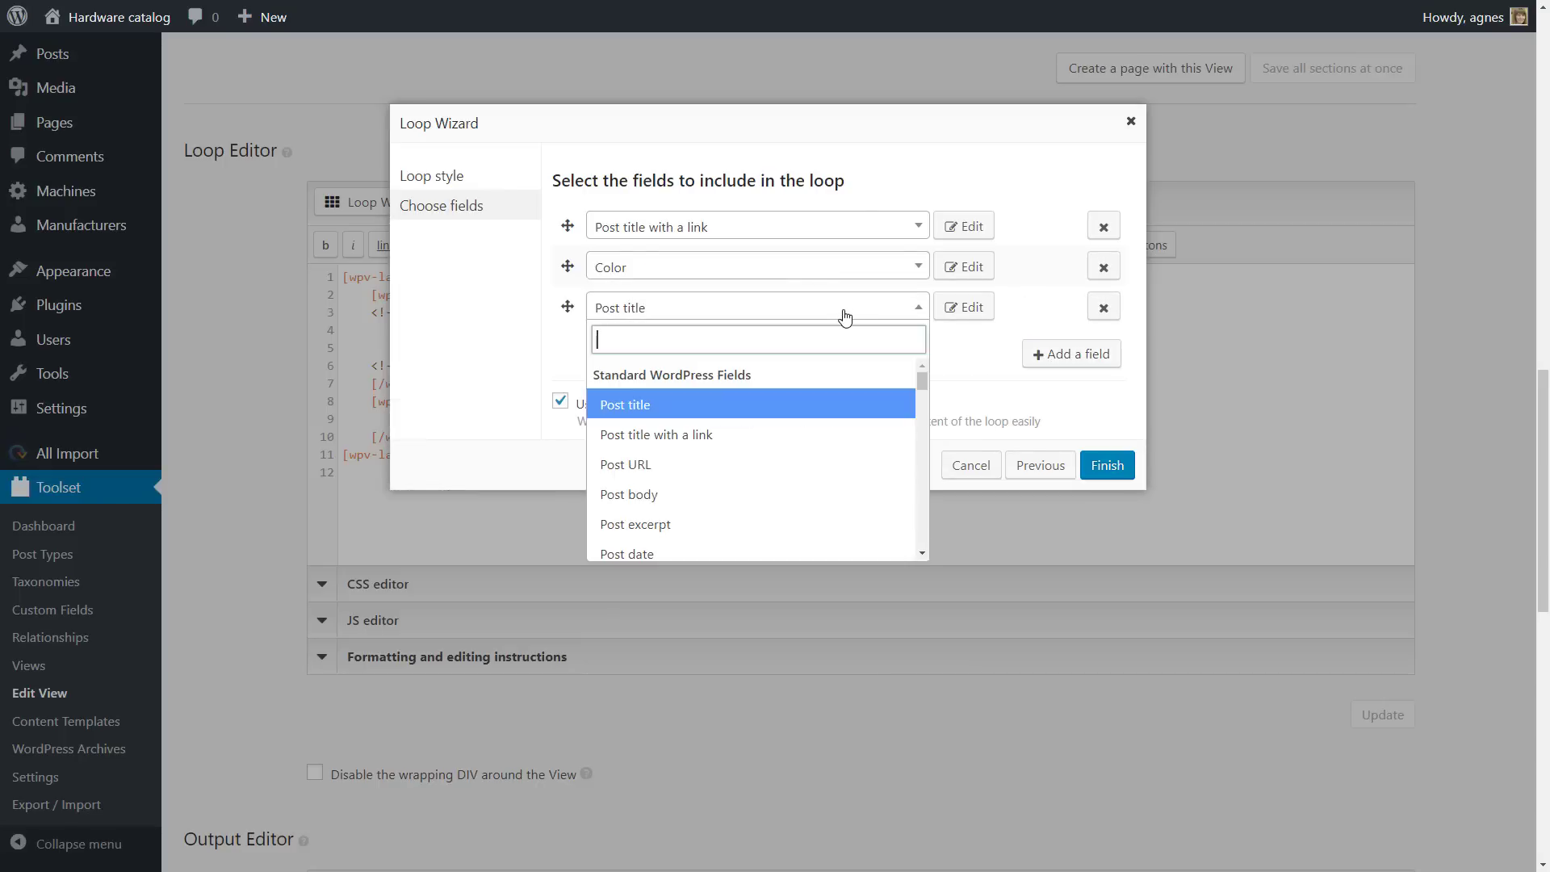
pyautogui.write('ca')
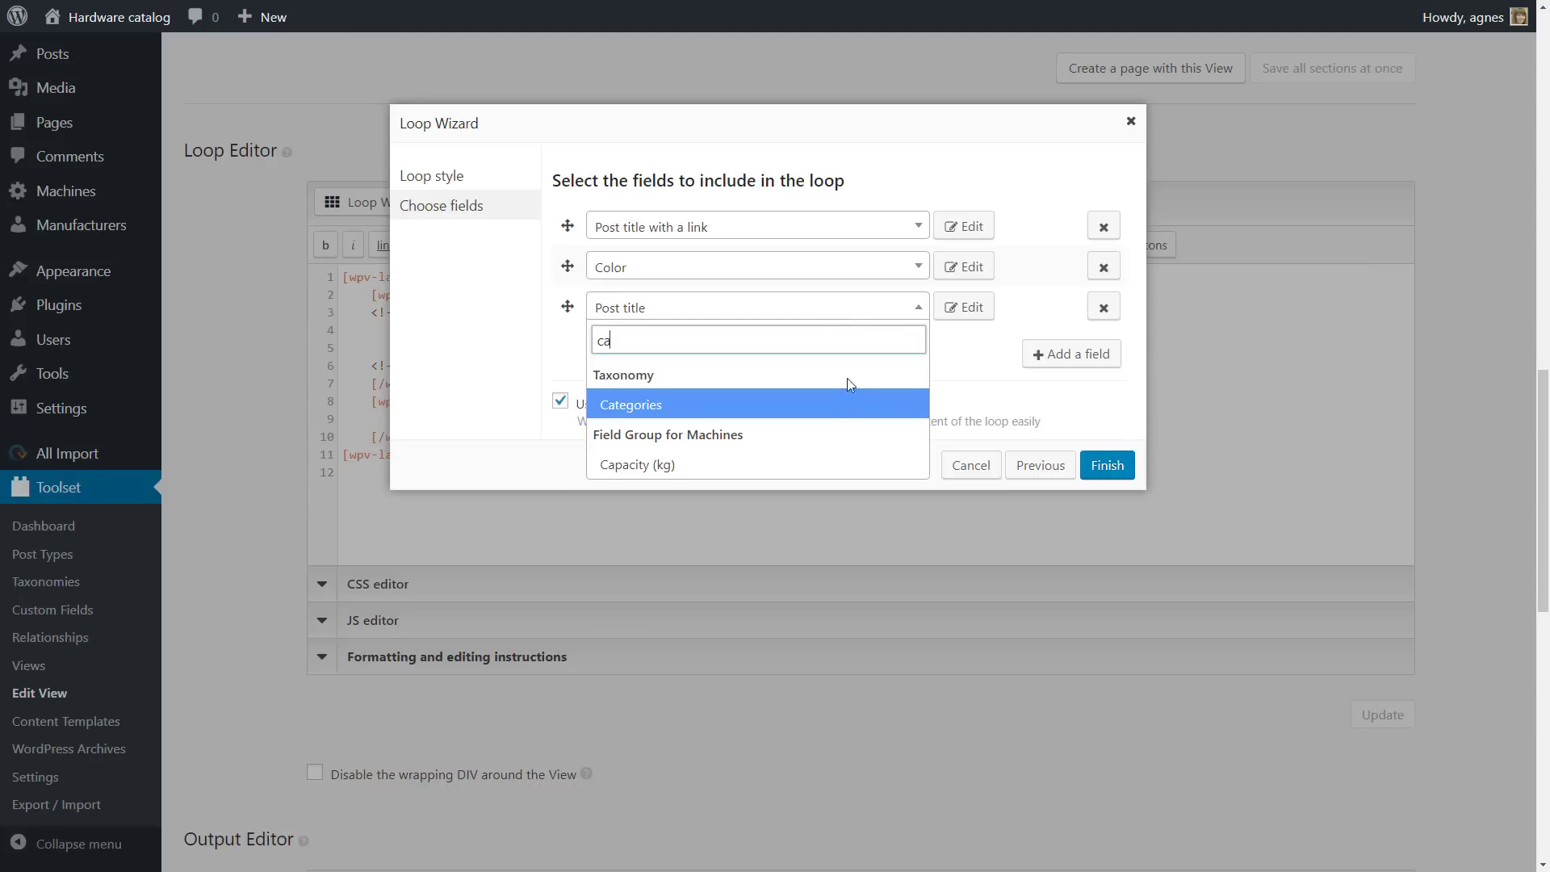
pyautogui.click(825, 465)
pyautogui.click(1064, 355)
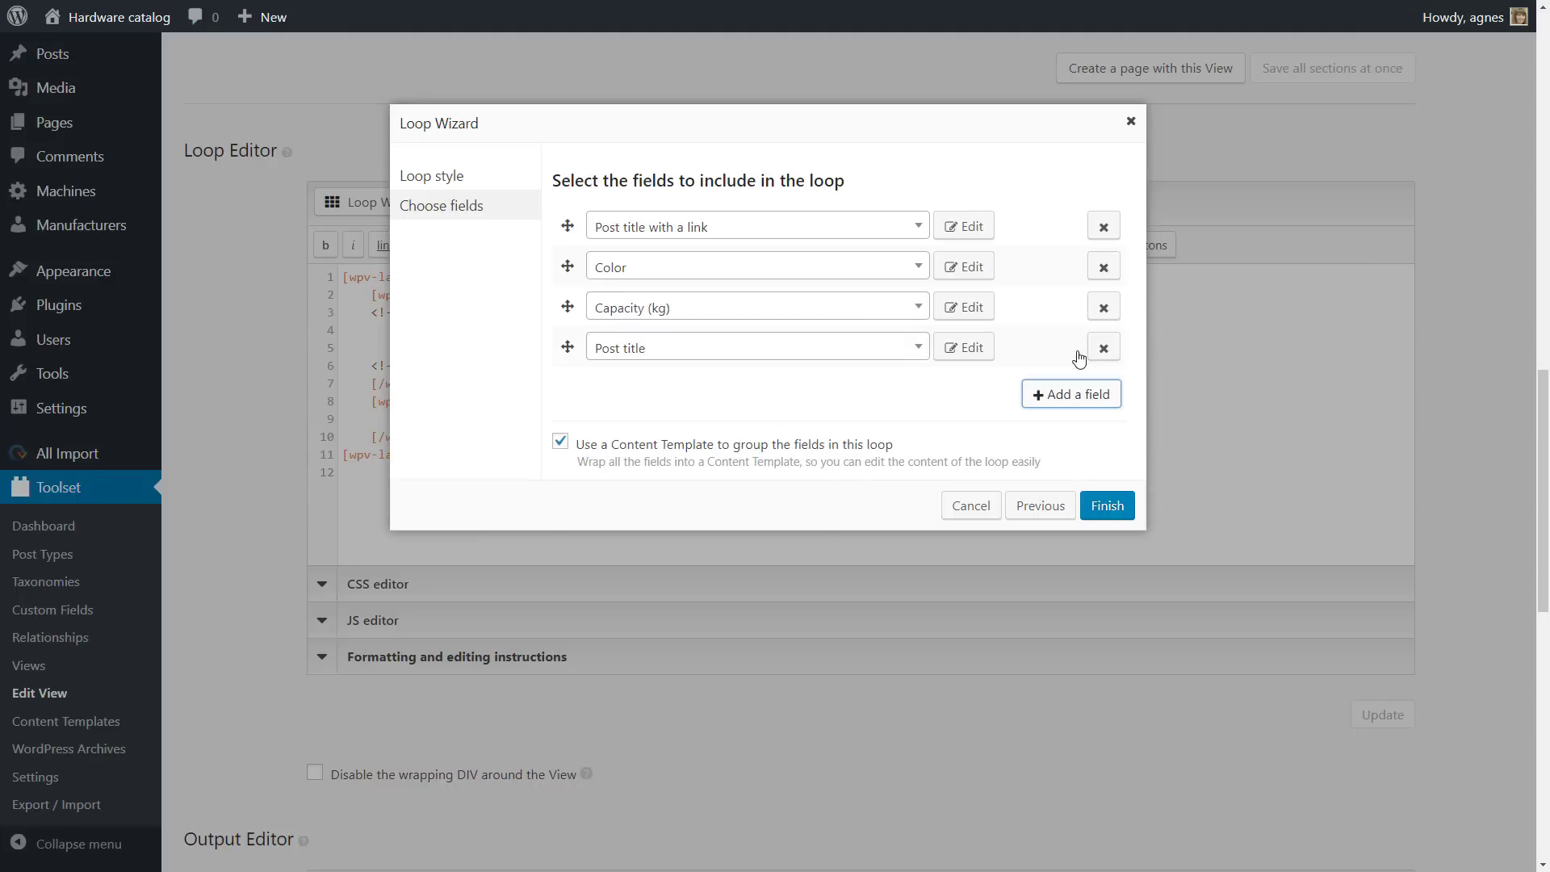
pyautogui.click(826, 361)
pyautogui.write('ene')
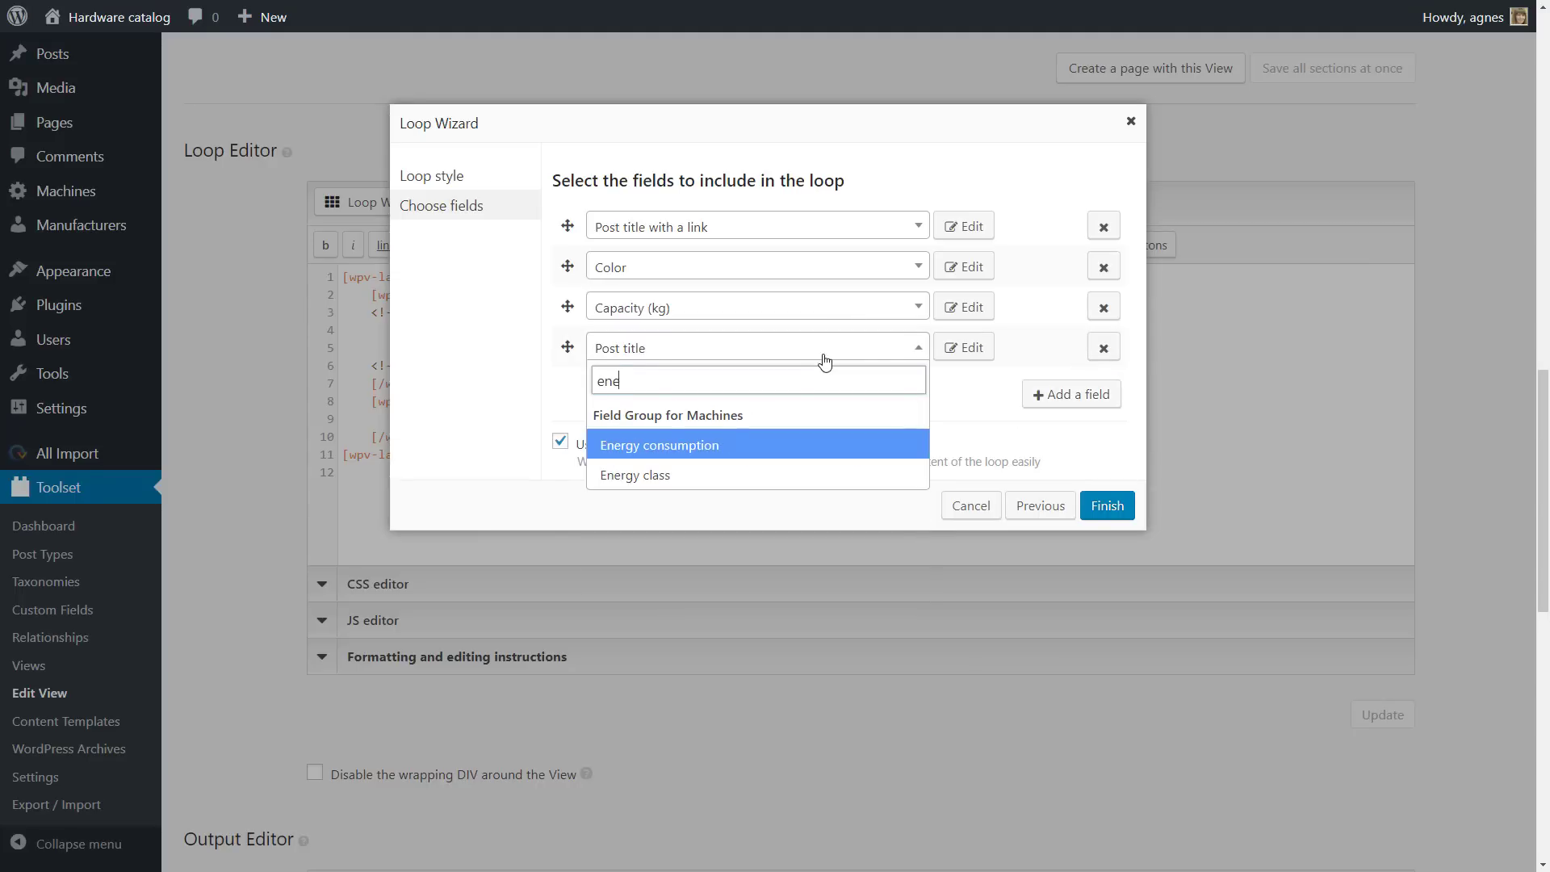
pyautogui.click(807, 443)
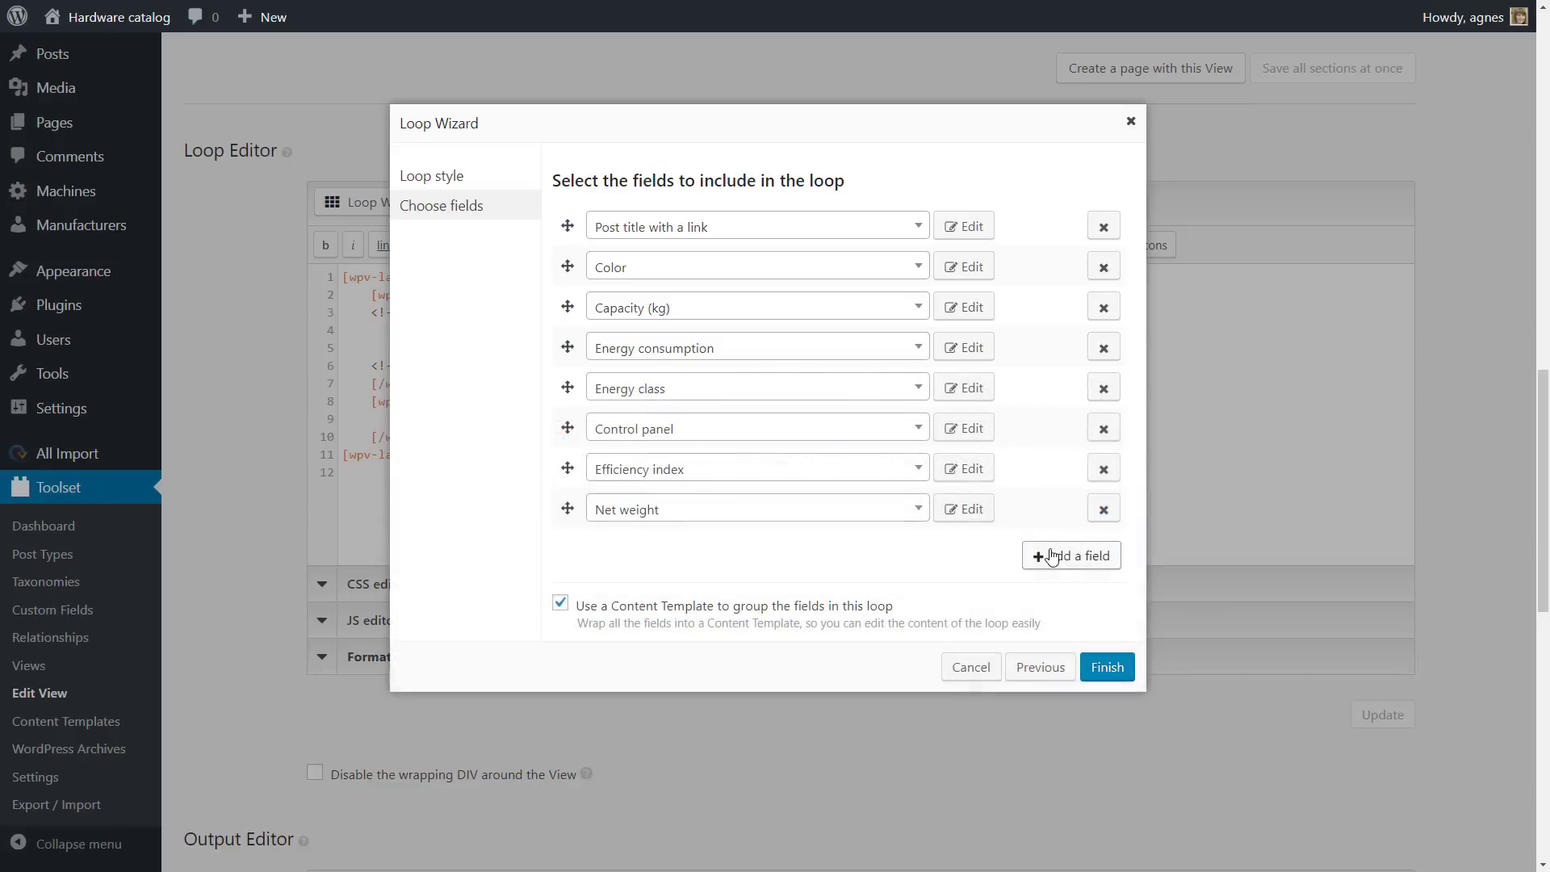
# Add a final linked title field pointing to each machine's related Manufacturer
pyautogui.click(1063, 556)
pyautogui.click(820, 550)
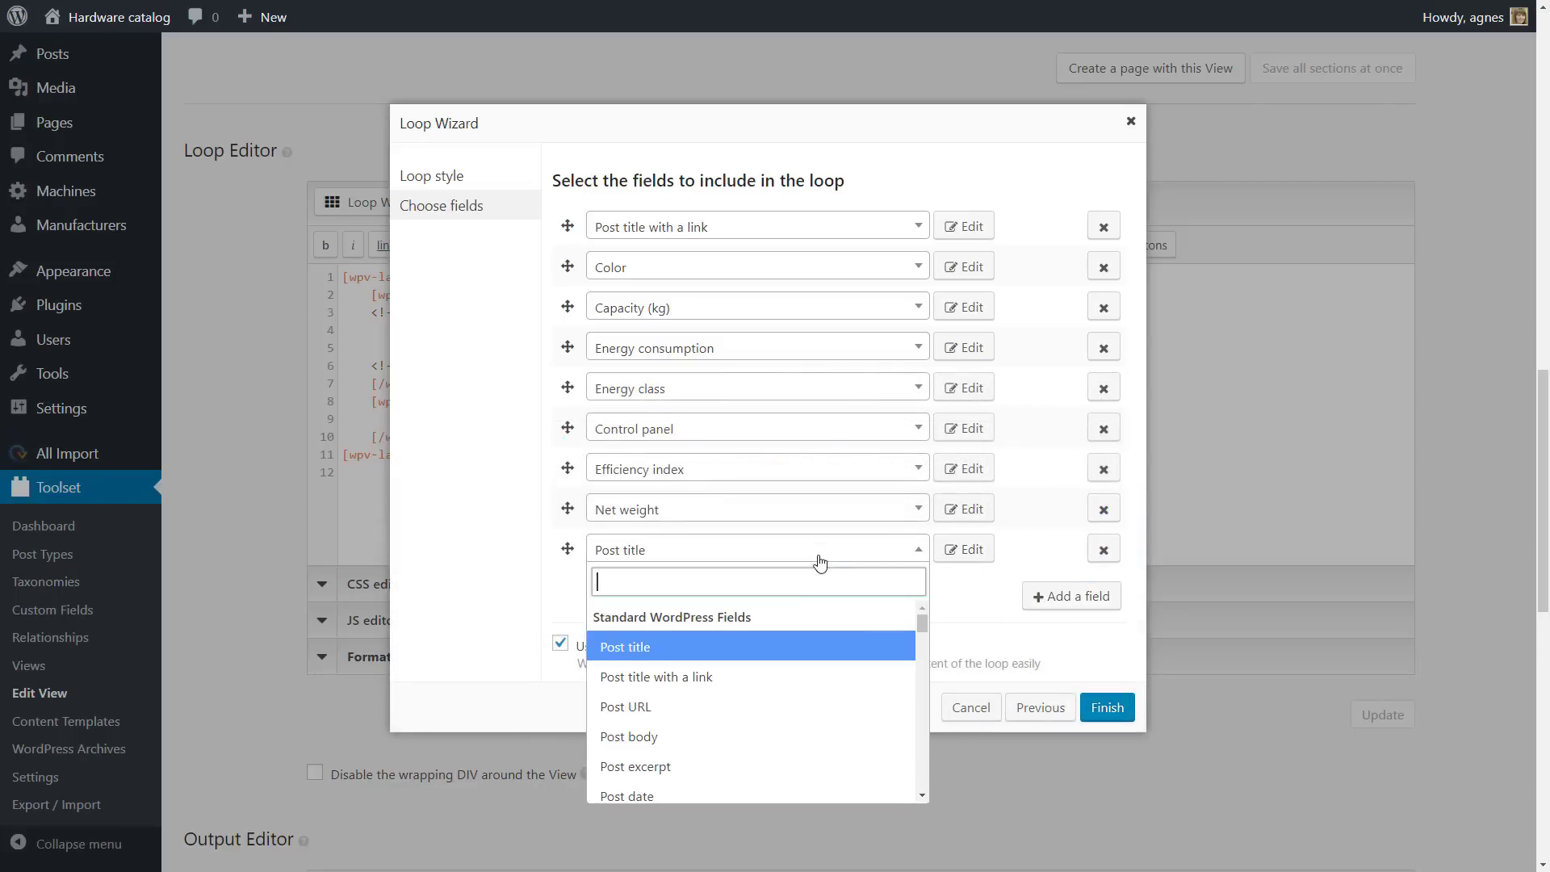
pyautogui.click(808, 675)
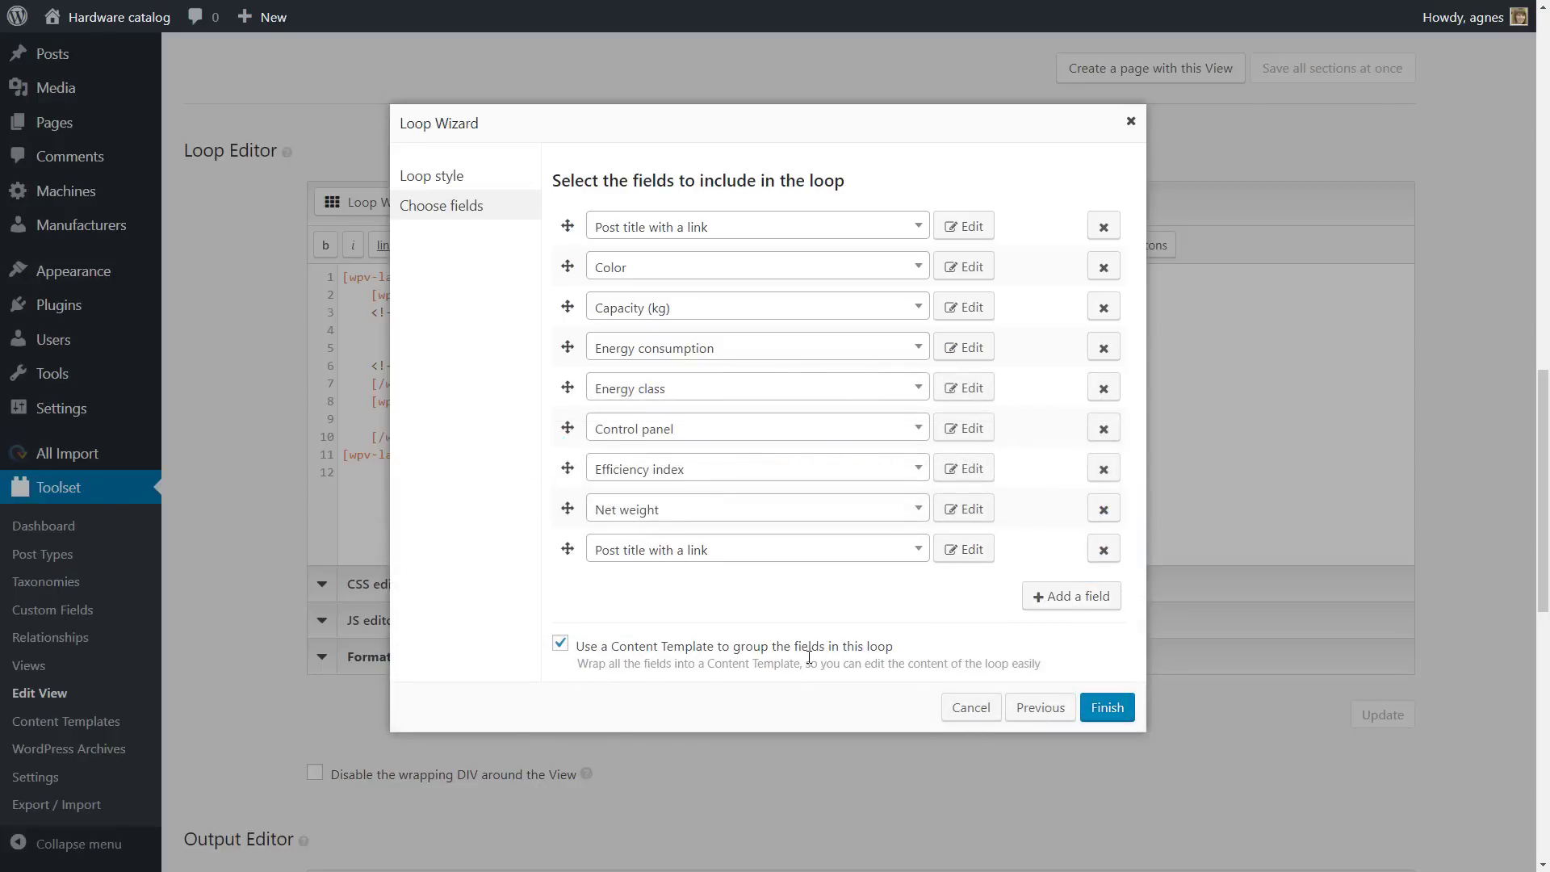
pyautogui.click(966, 551)
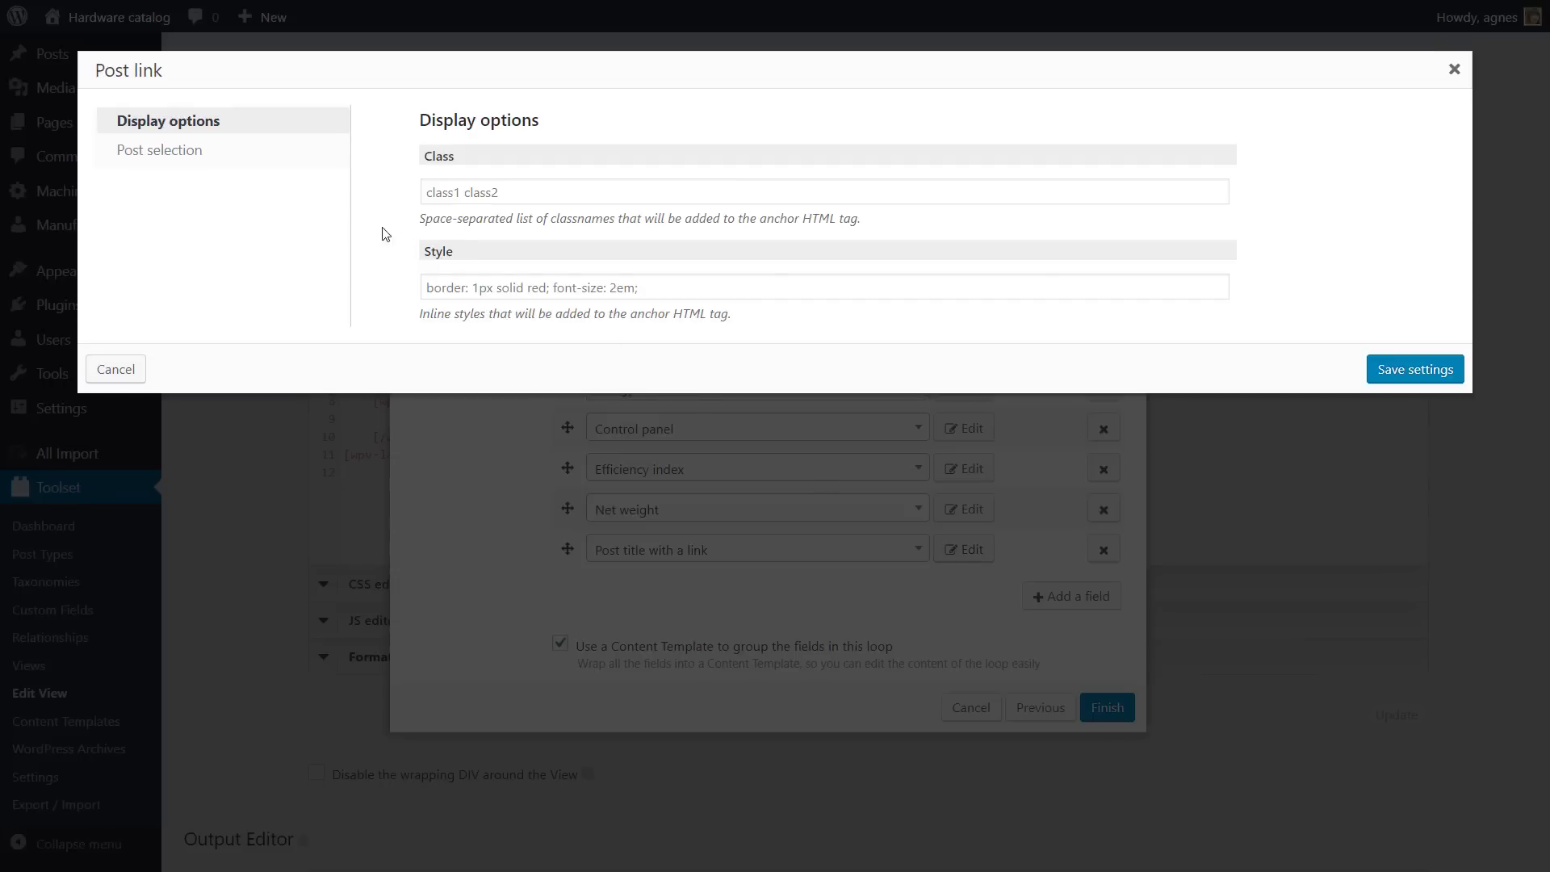
pyautogui.click(199, 157)
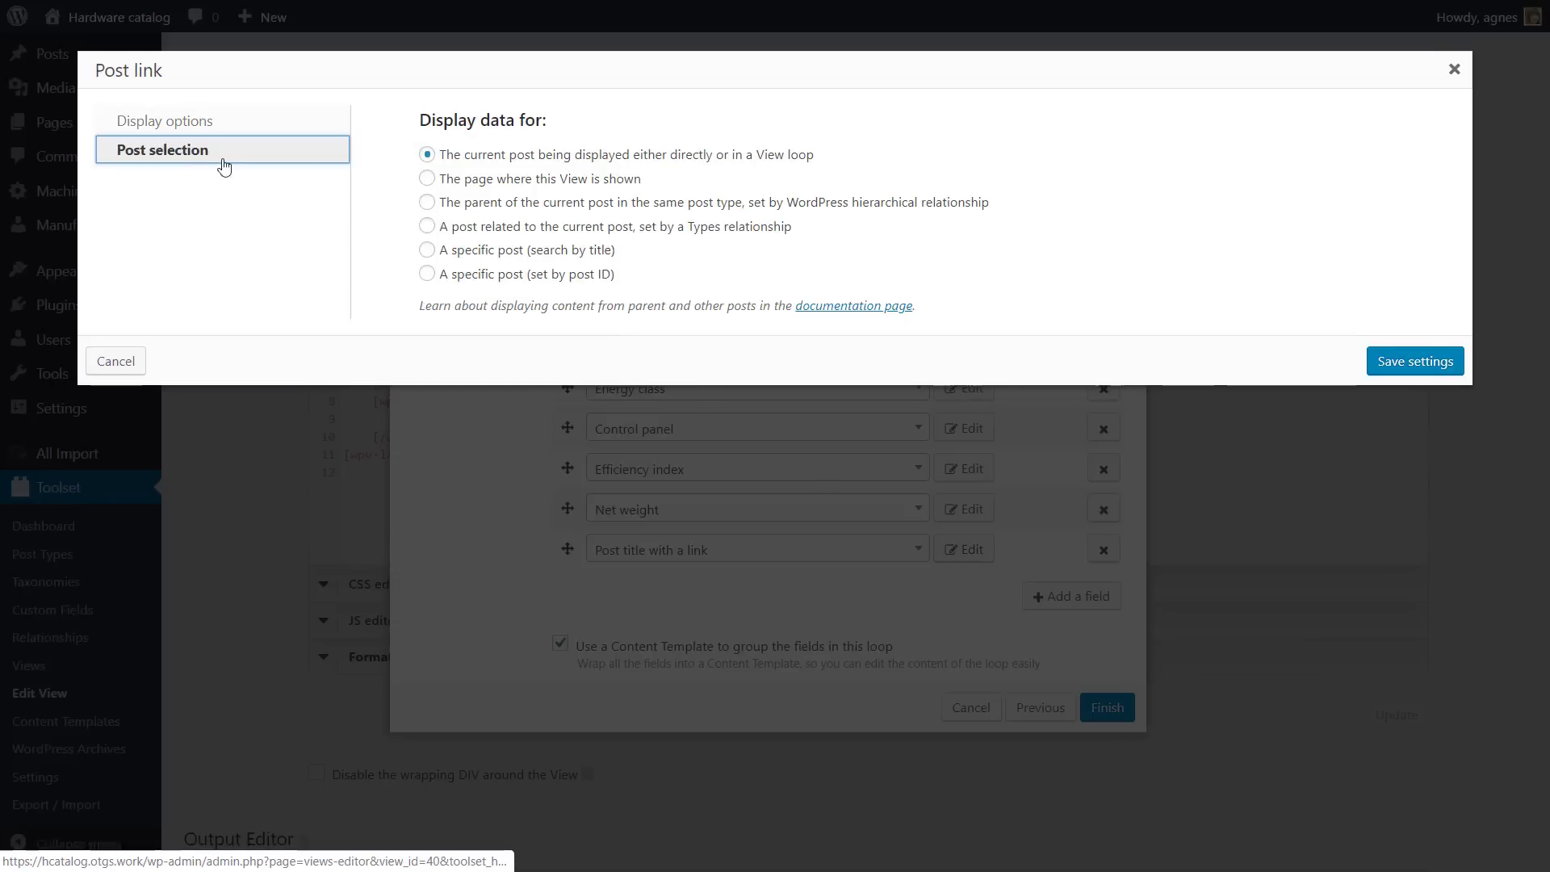
pyautogui.click(427, 228)
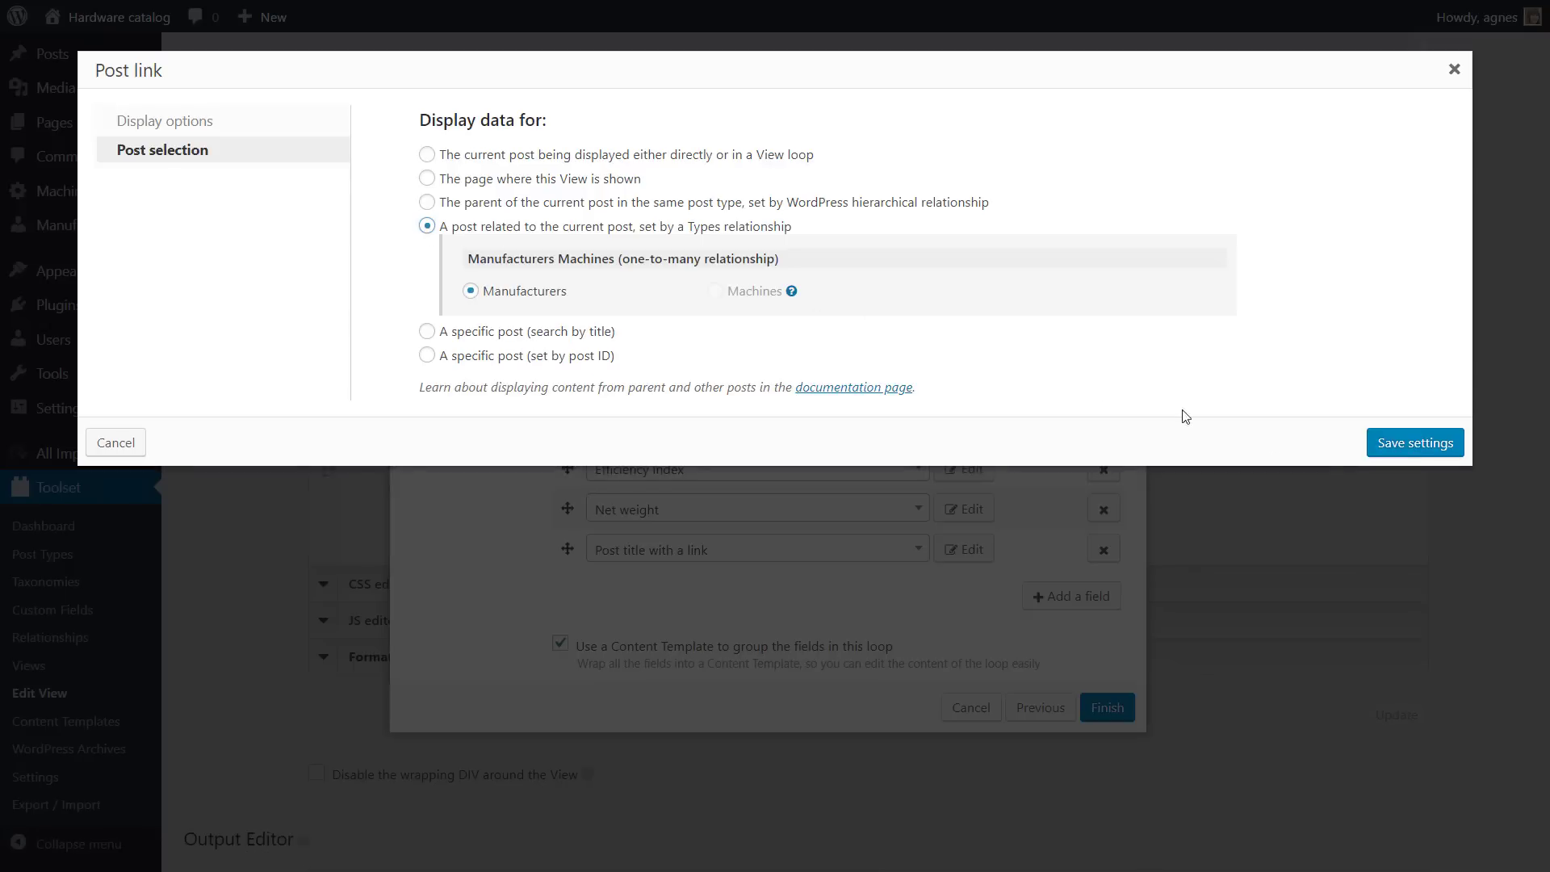
pyautogui.click(1377, 445)
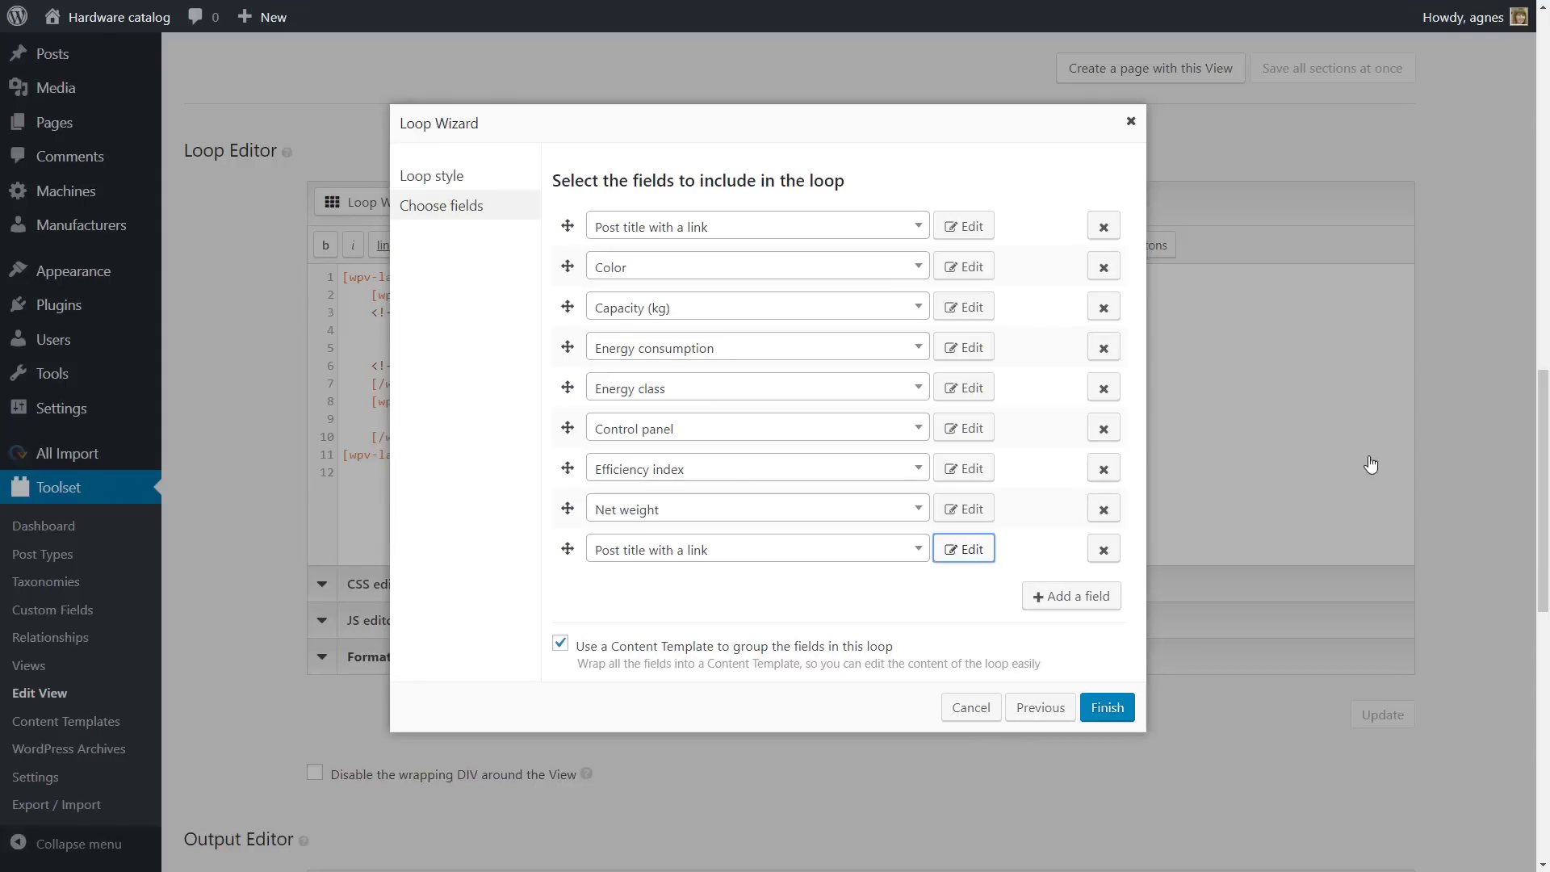
# Finish the wizard, save the View, and create and open a front-end page embedding it
pyautogui.click(1109, 707)
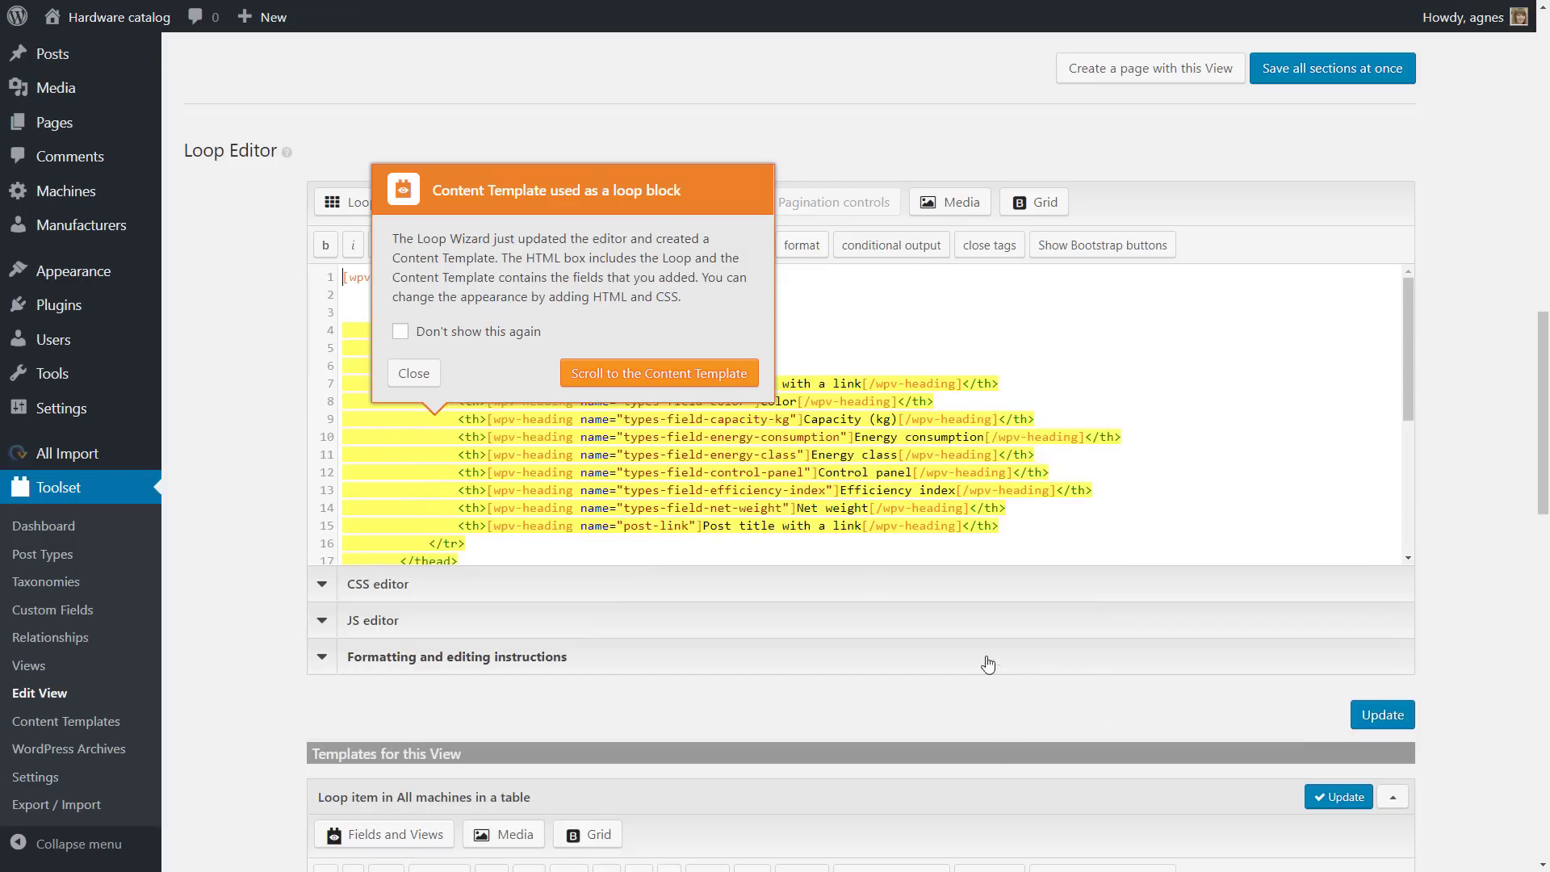
pyautogui.click(699, 383)
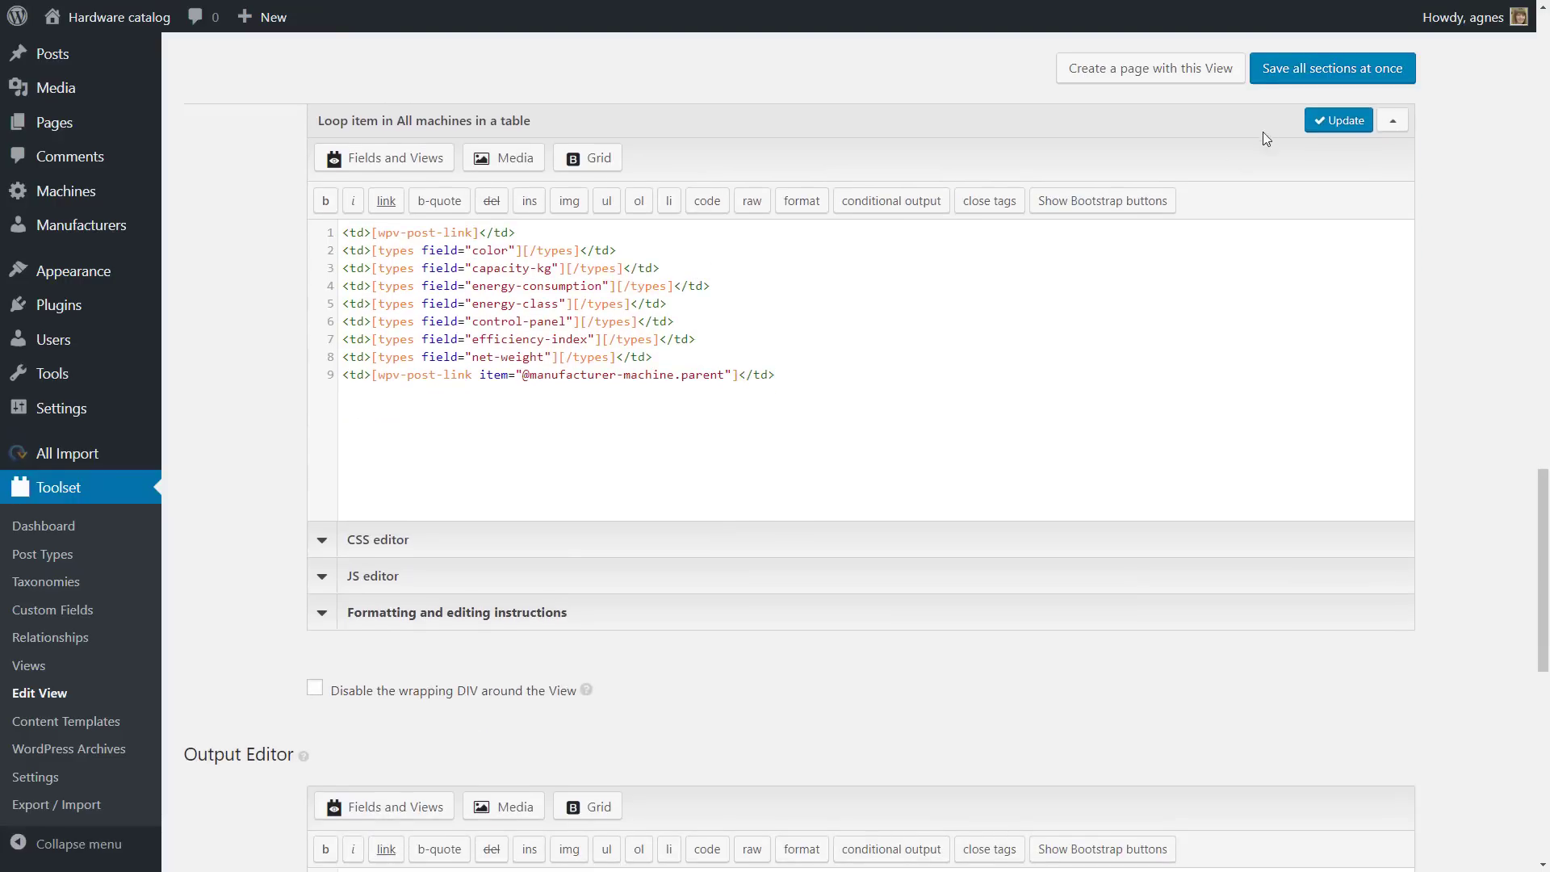
pyautogui.click(1283, 70)
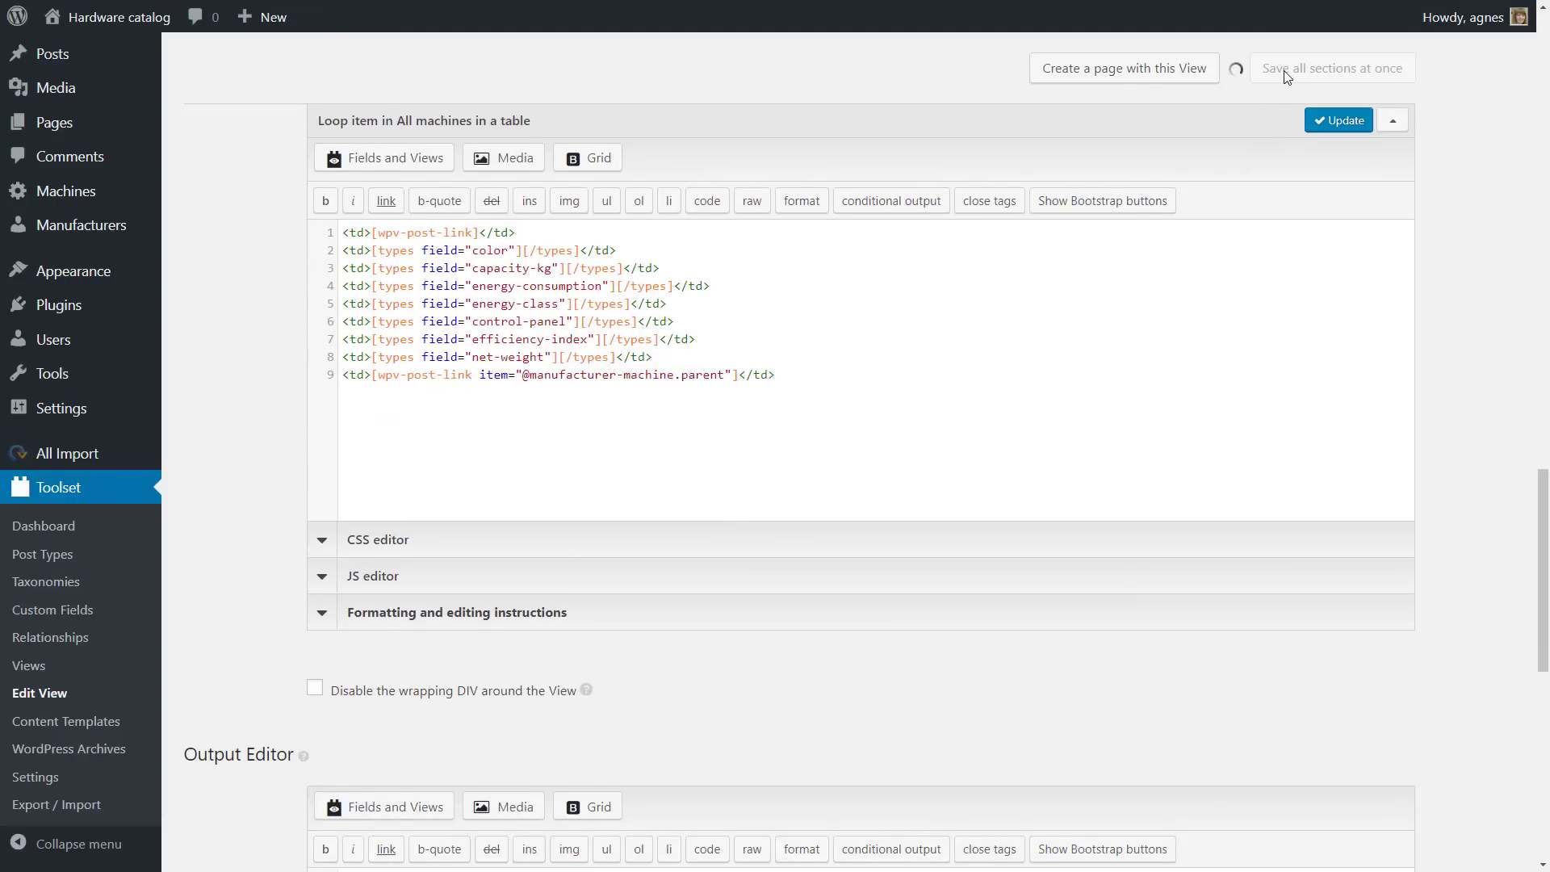
pyautogui.click(1177, 70)
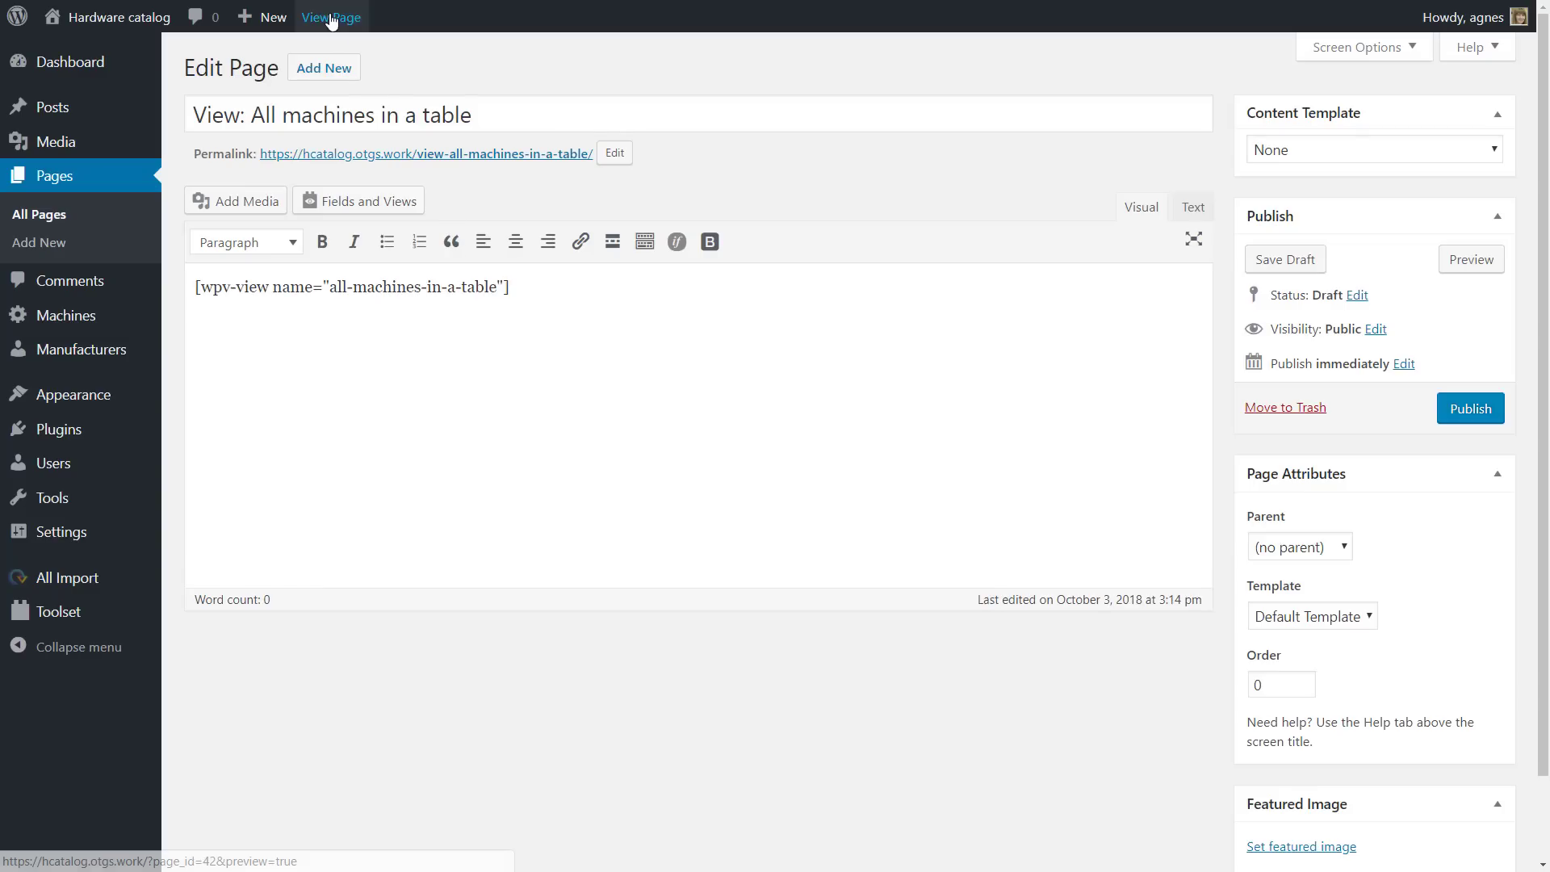
pyautogui.click(331, 18)
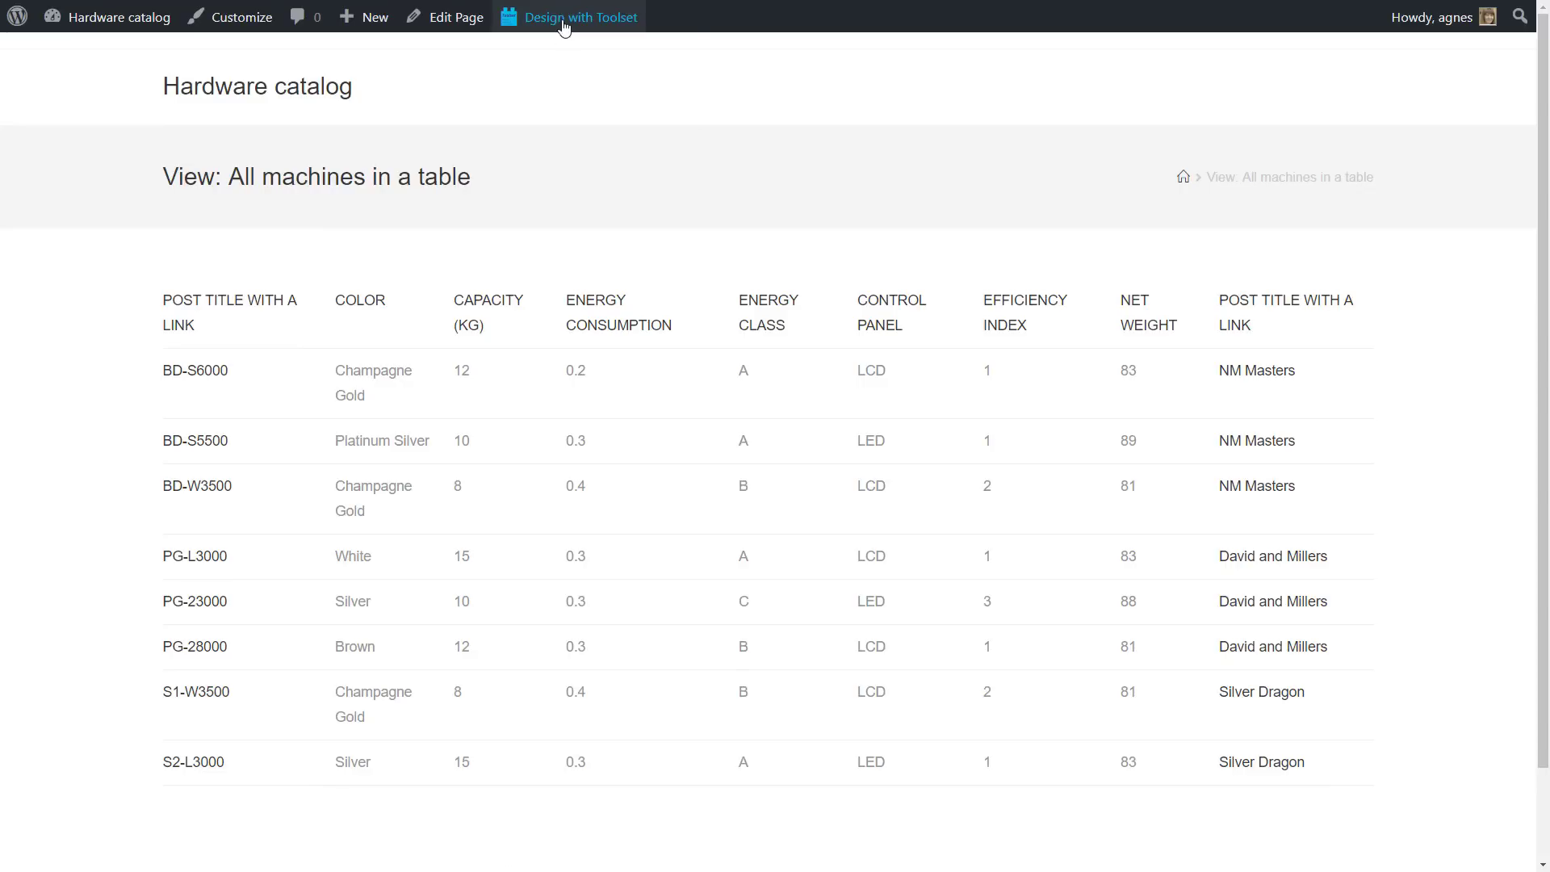
# Back in the View editor, replace the first column heading with 'Machine No'
pyautogui.moveTo(565, 22)
pyautogui.click(552, 83)
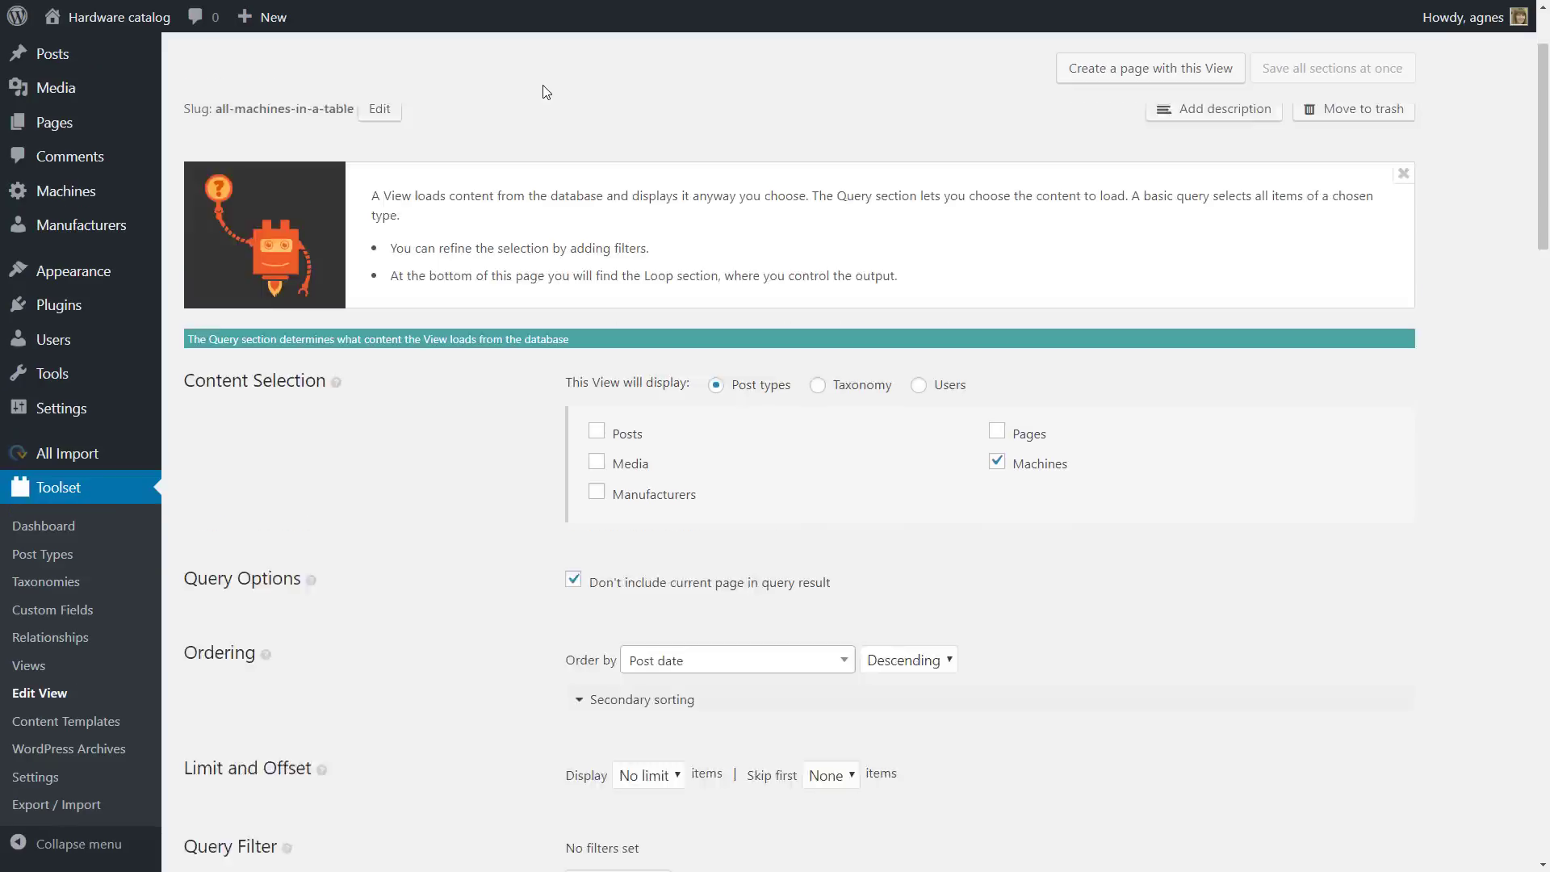
pyautogui.scroll(-10, 544, 89)
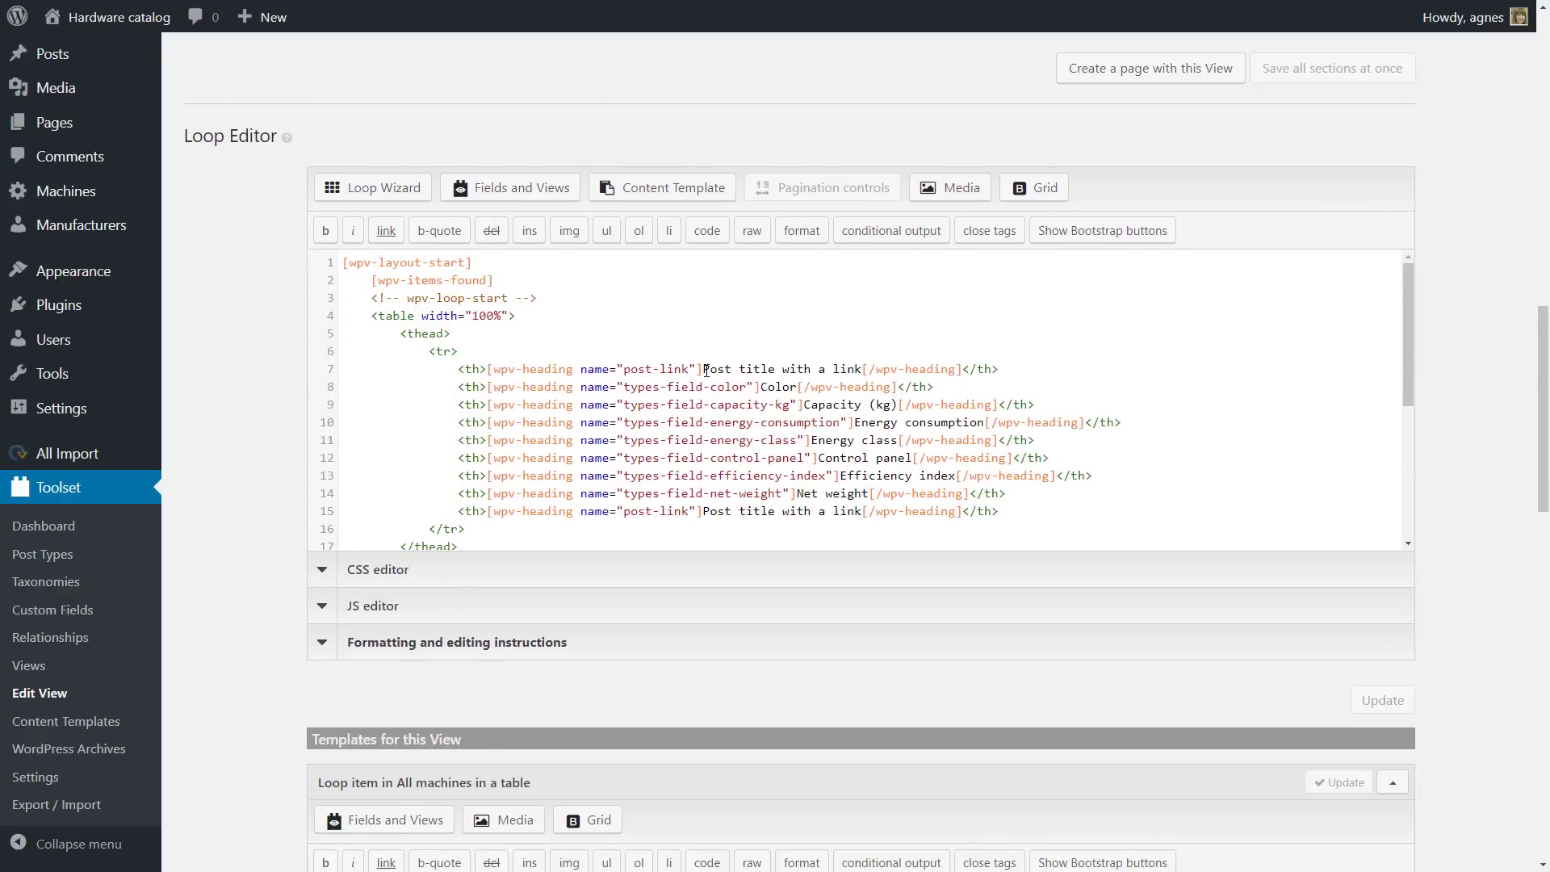
pyautogui.moveTo(703, 369); pyautogui.dragTo(863, 369)
pyautogui.write('Machine No')
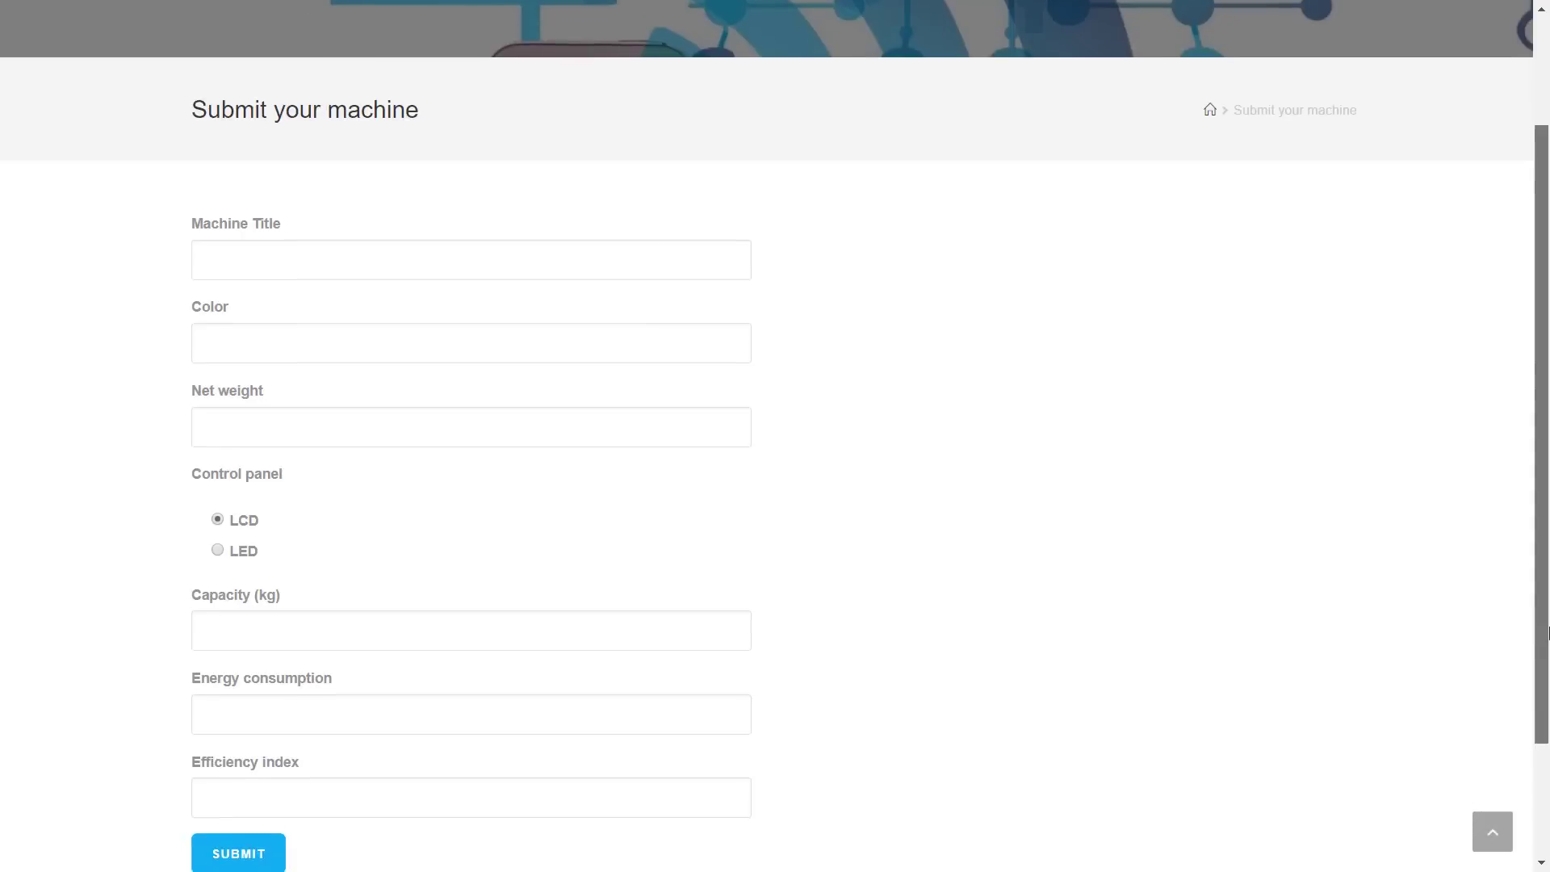
pyautogui.scroll(-2, 1547, 711)
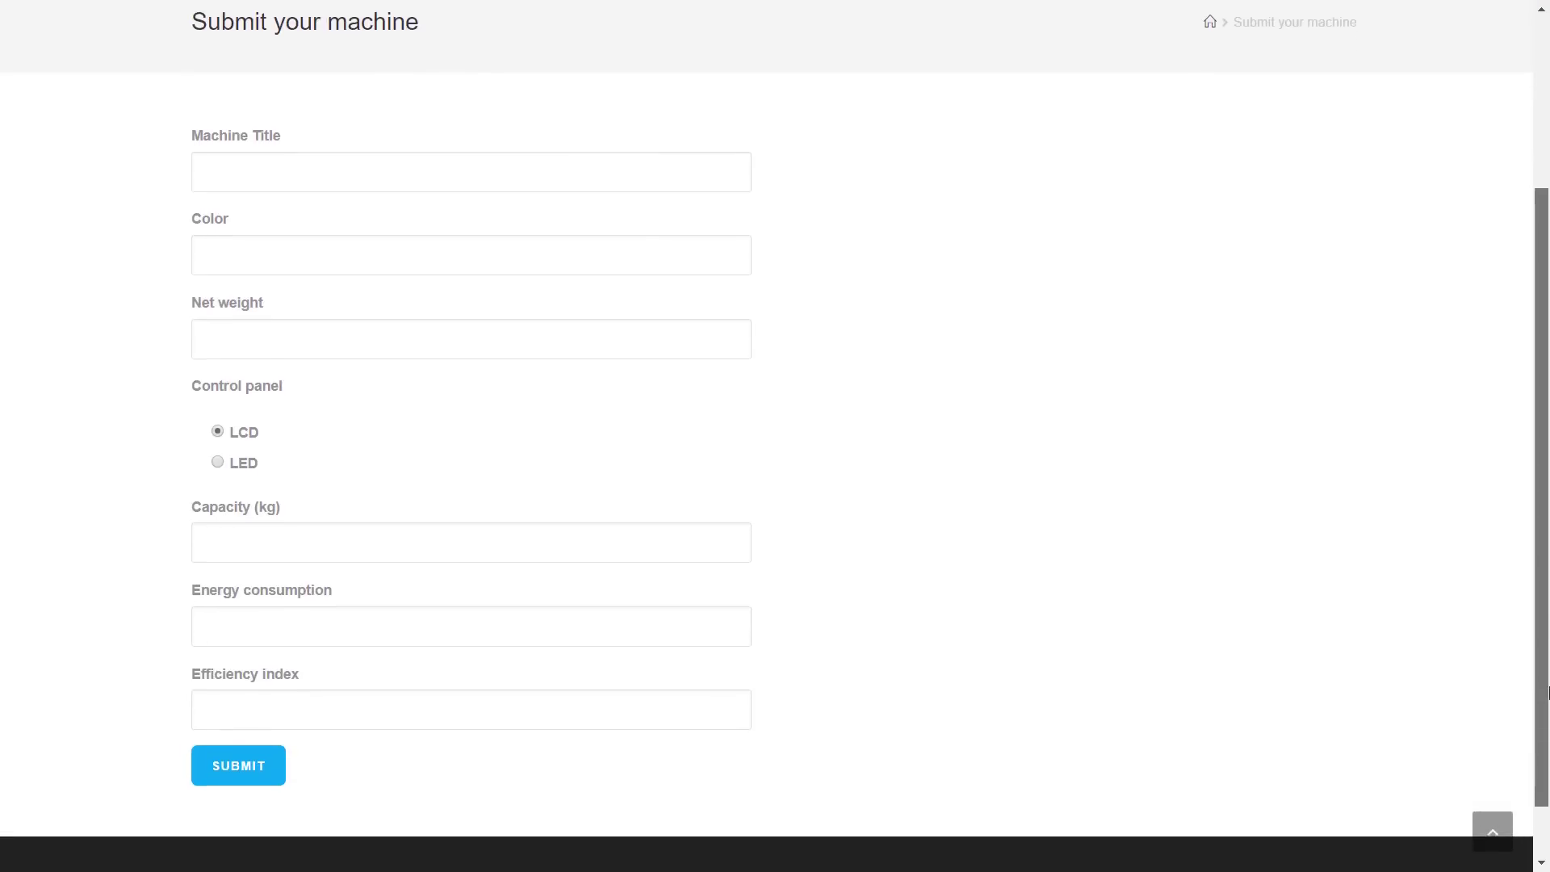